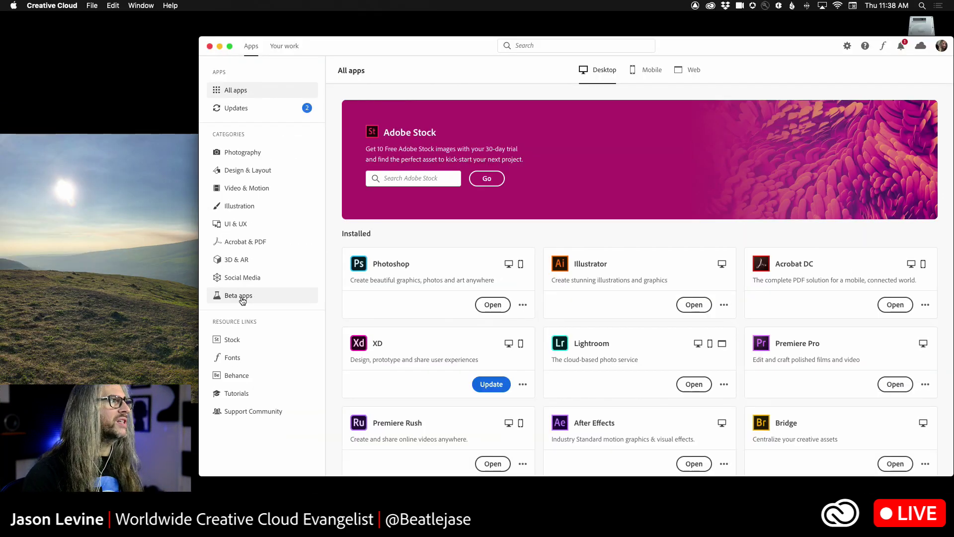
# Browse the beta apps offered in Creative Cloud
pyautogui.click(242, 298)
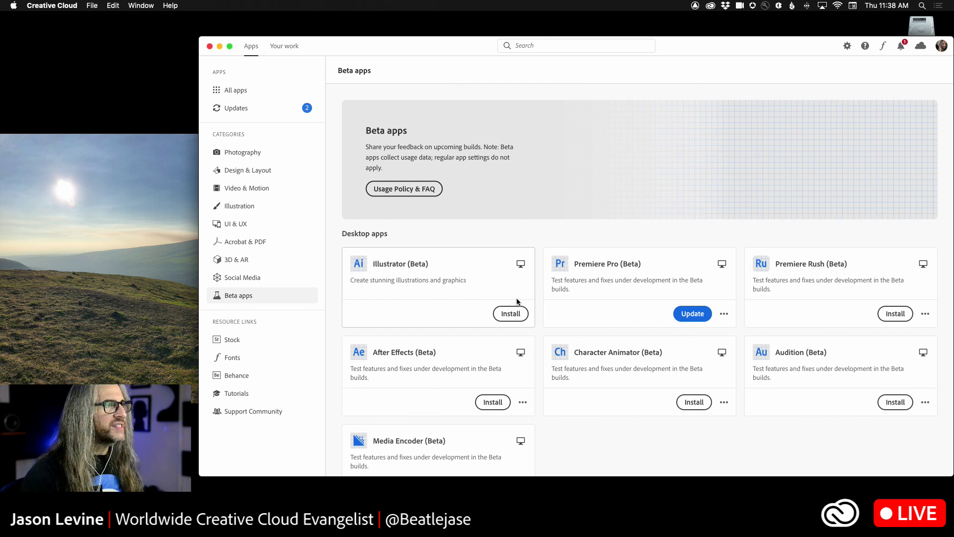
pyautogui.scroll(-2, 549, 304)
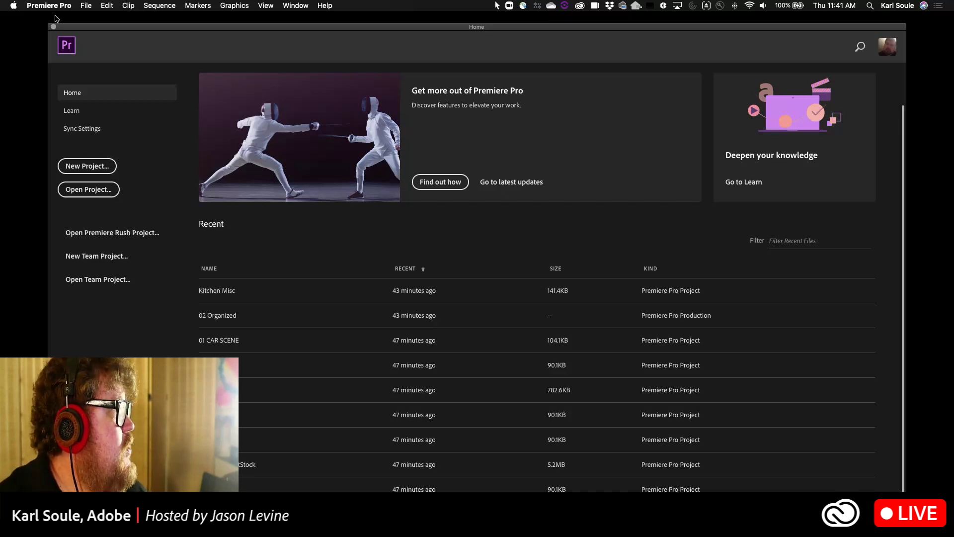
# Open the keyboard shortcut editor in Premiere Pro and search its commands for "red"
pyautogui.click(52, 6)
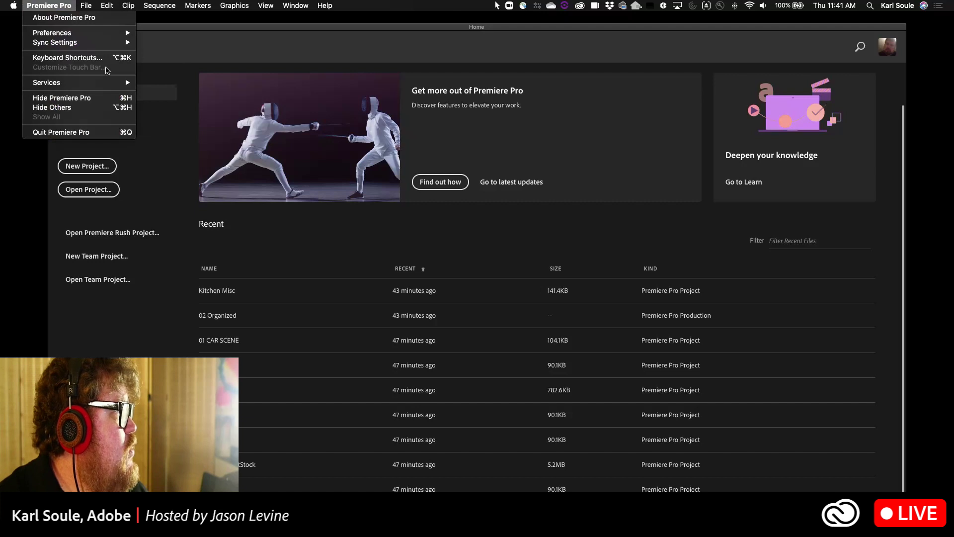
pyautogui.click(91, 59)
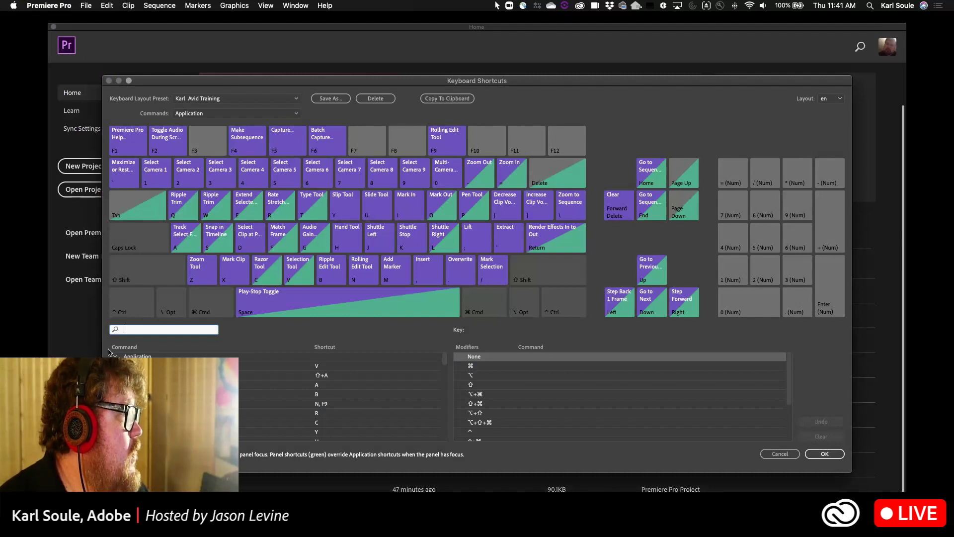
pyautogui.click(138, 328)
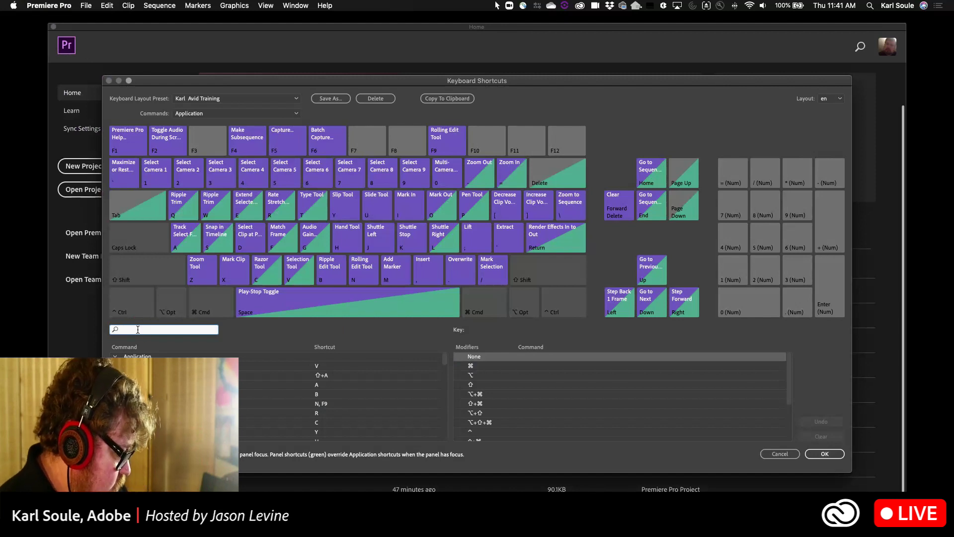
pyautogui.write('red')
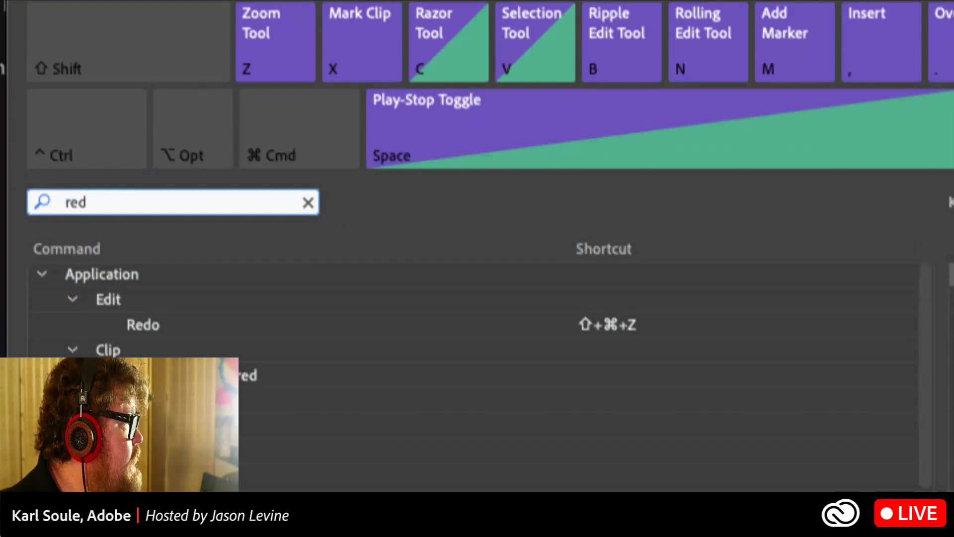
# Try assigning Option+Shift+M to the Add Red Marker command, and discard the shortcut changes
pyautogui.click(497, 400)
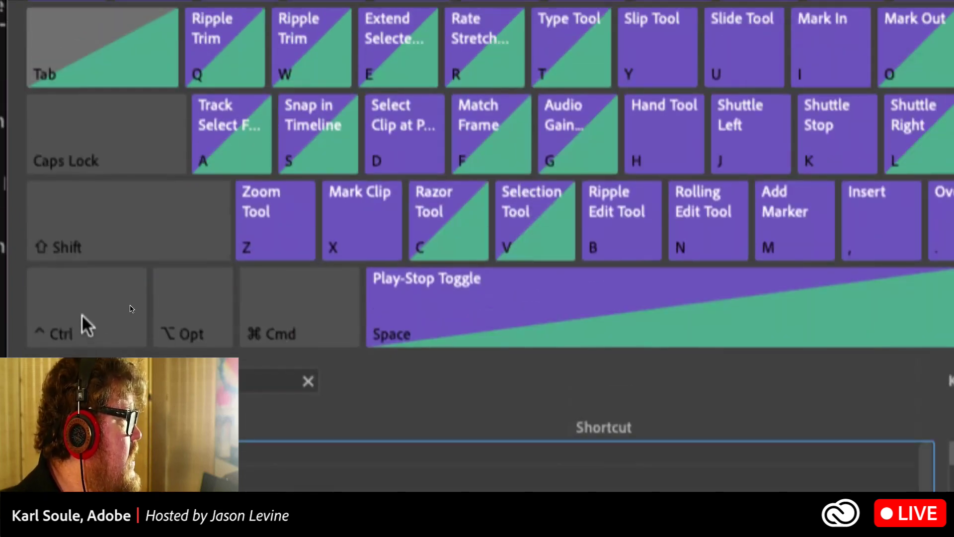
pyautogui.click(191, 315)
pyautogui.click(139, 233)
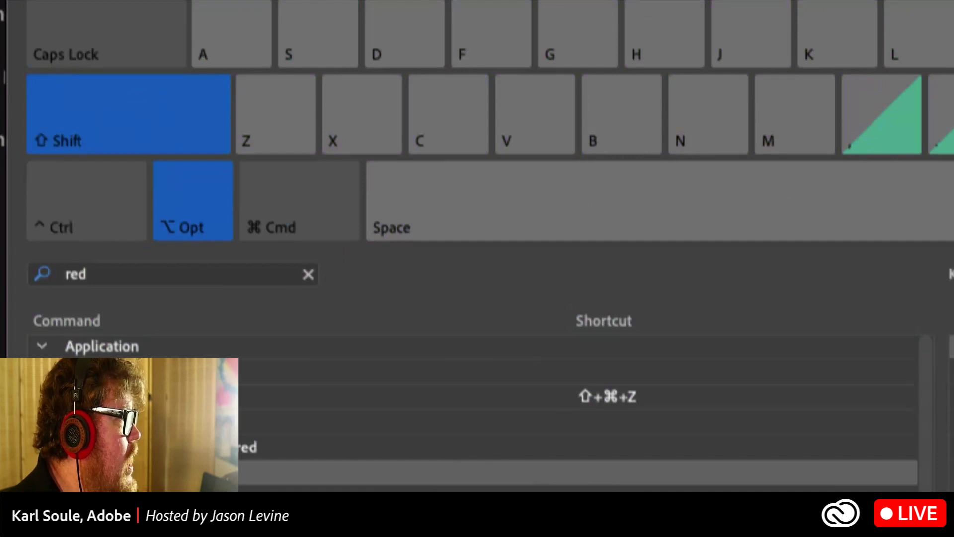
pyautogui.moveTo(326, 357)
pyautogui.mouseDown()
pyautogui.moveTo(634, 136)
pyautogui.moveTo(791, 130)
pyautogui.mouseUp()
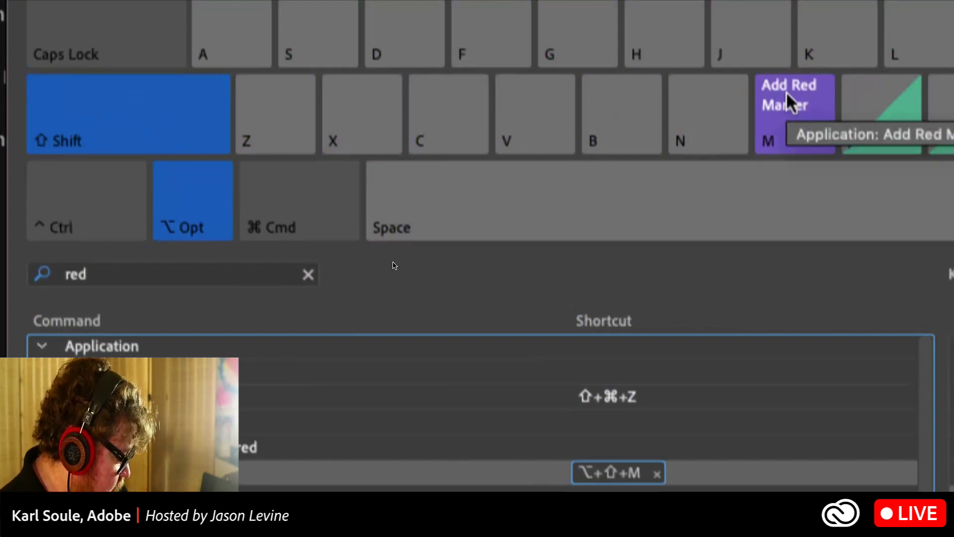
pyautogui.press('alt+super')
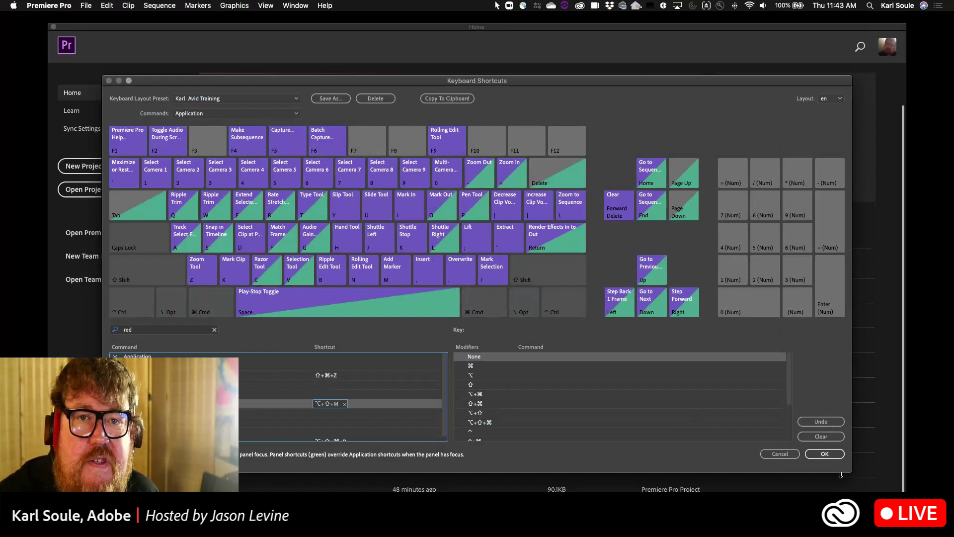
pyautogui.click(779, 454)
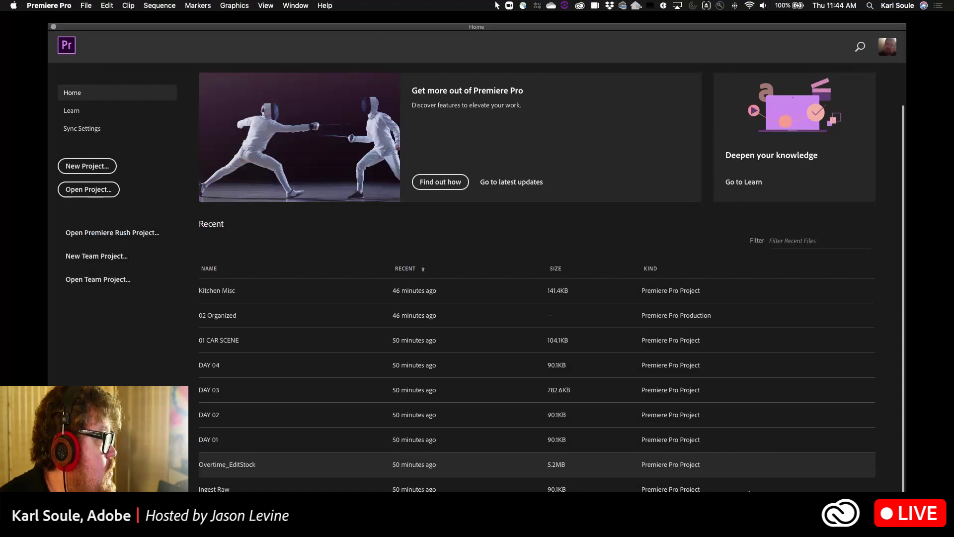
# Start a new production and use the OVertime Productions folder on the TB3SSDKLS drive as its location
pyautogui.click(86, 6)
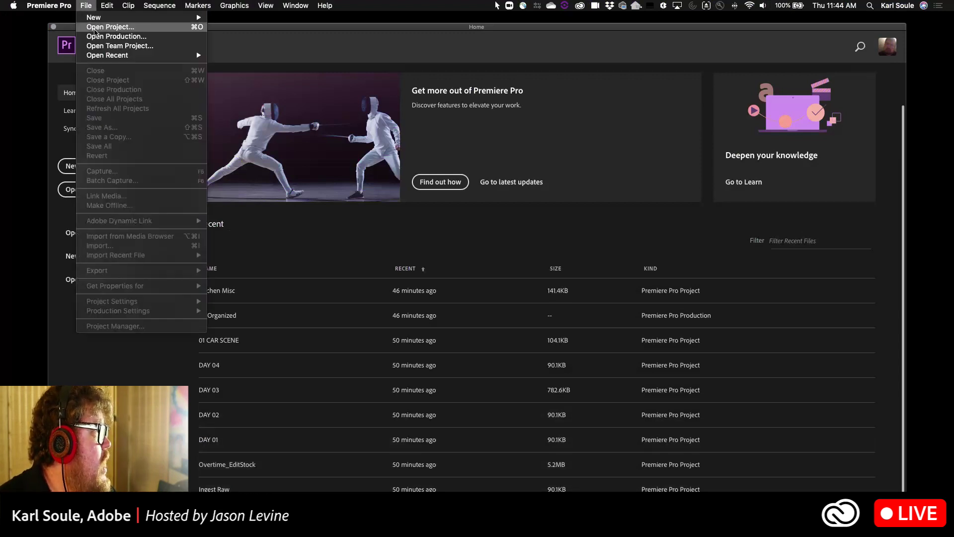
pyautogui.moveTo(103, 7)
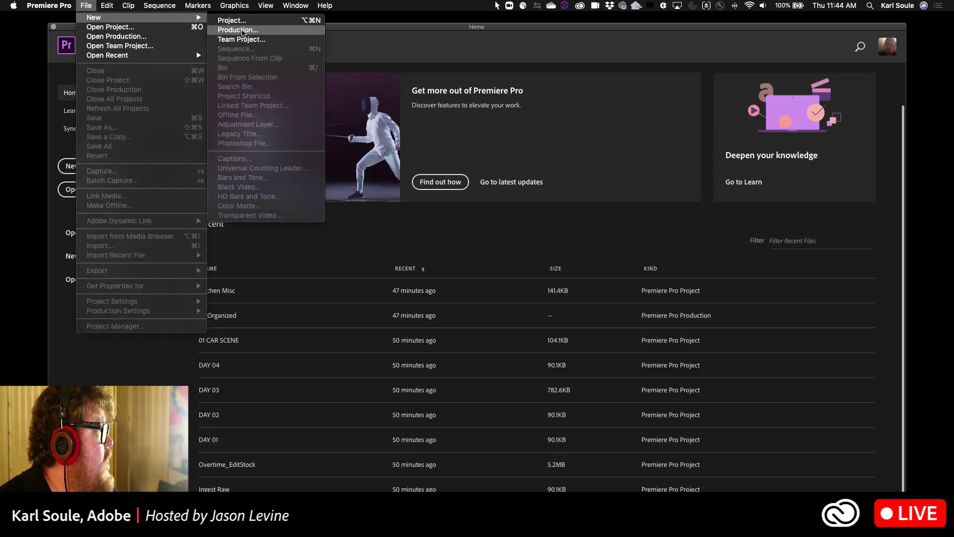
pyautogui.click(242, 31)
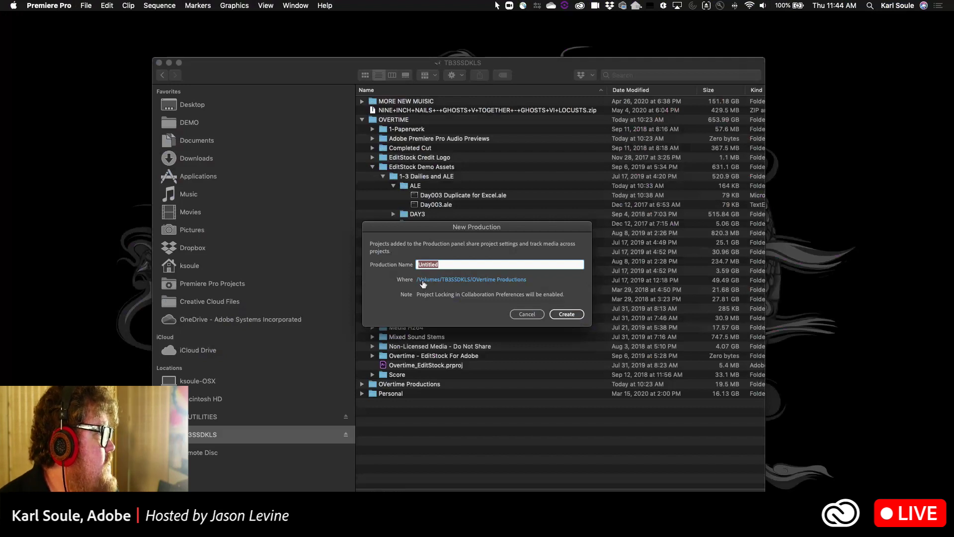
pyautogui.click(460, 281)
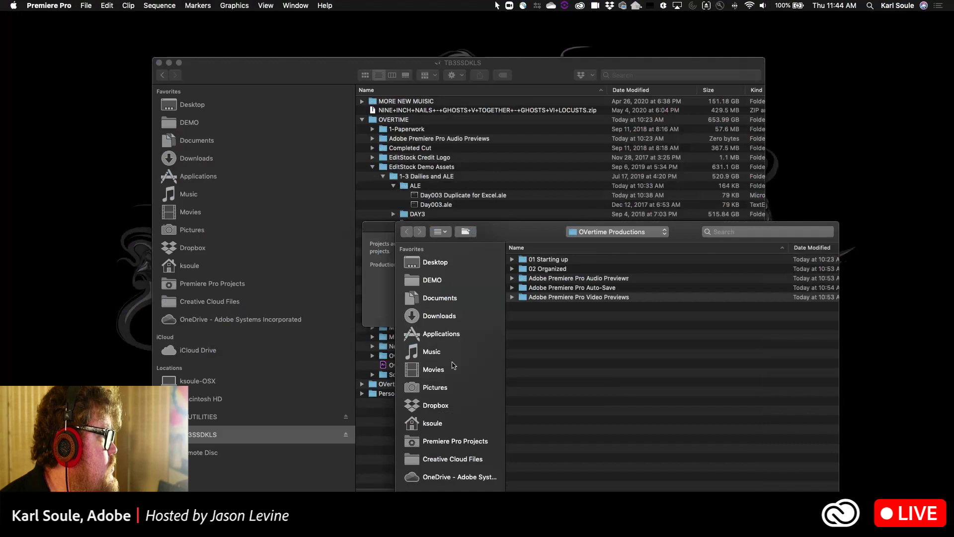
pyautogui.scroll(-5, 454, 365)
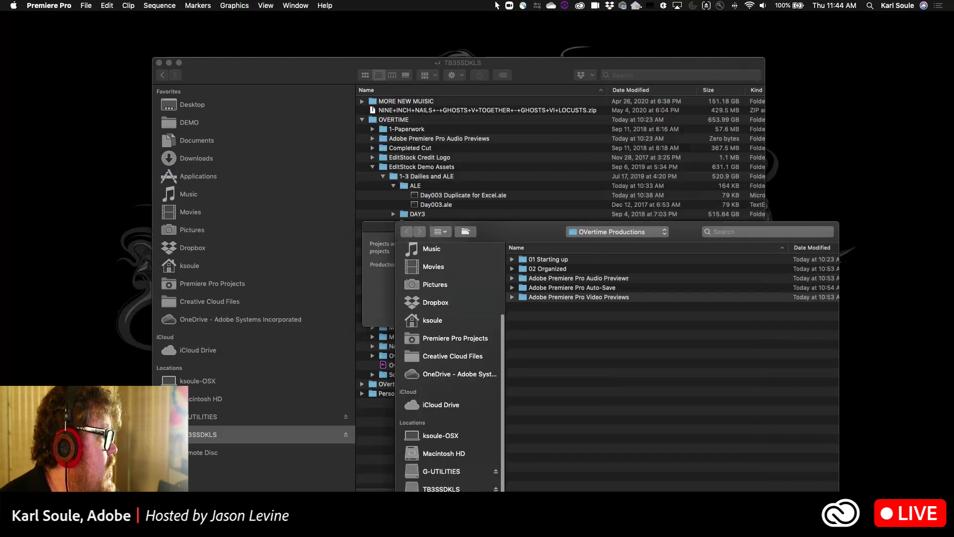
pyautogui.click(441, 487)
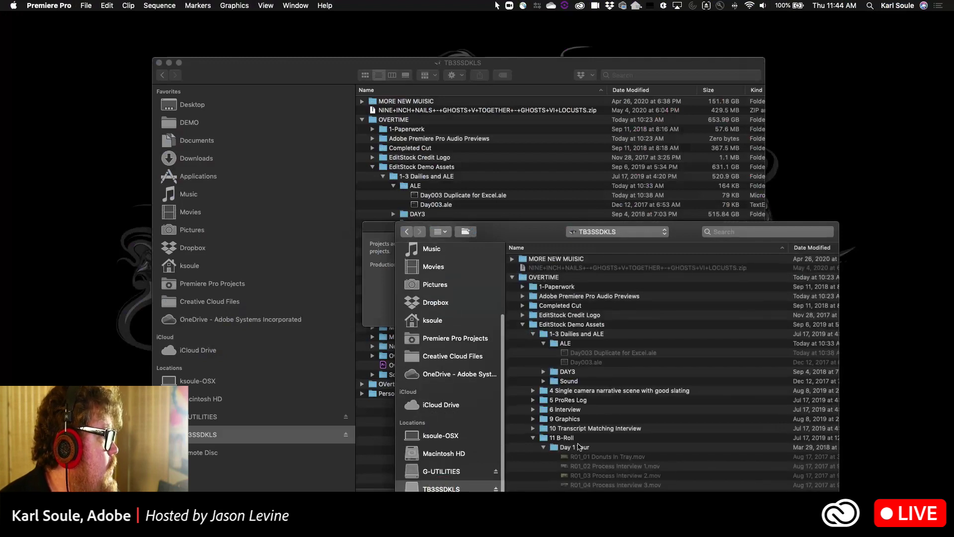
pyautogui.scroll(-15, 539, 460)
pyautogui.scroll(-10, 544, 462)
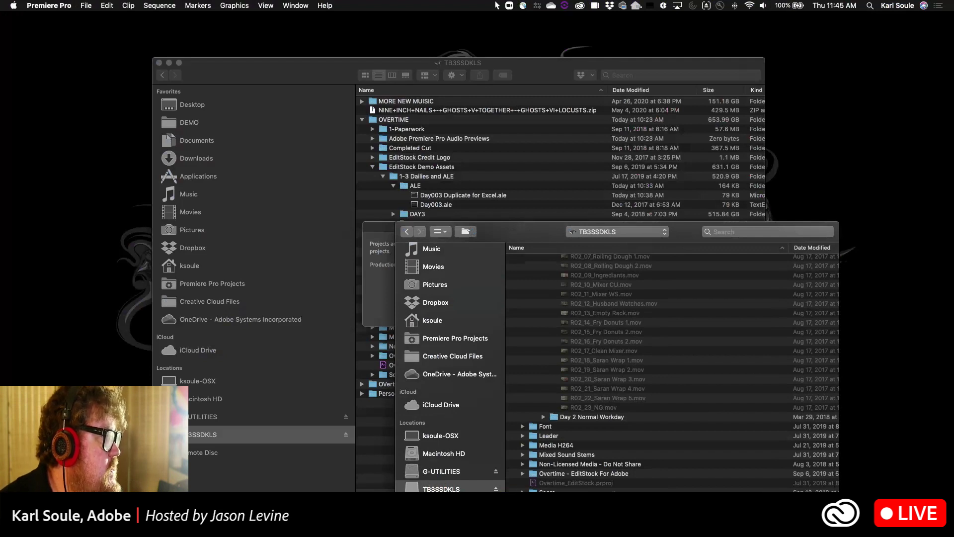
pyautogui.press('Return')
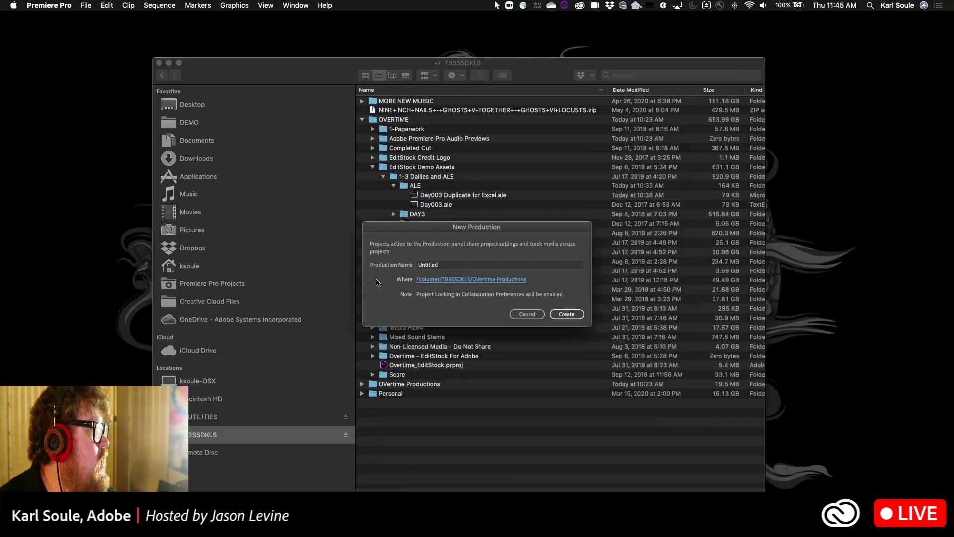
# Name the production "00 Startup" and create it
pyautogui.doubleClick(441, 266)
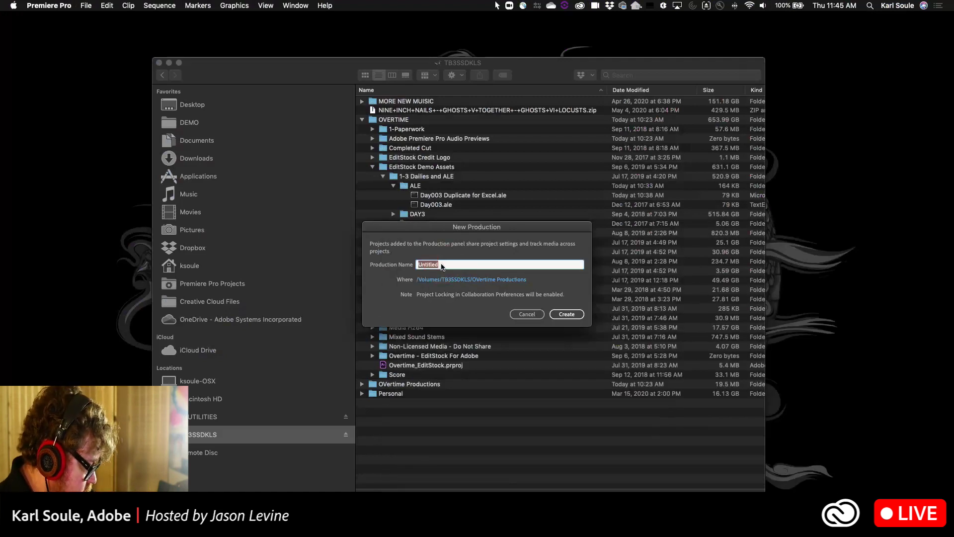
pyautogui.write('00')
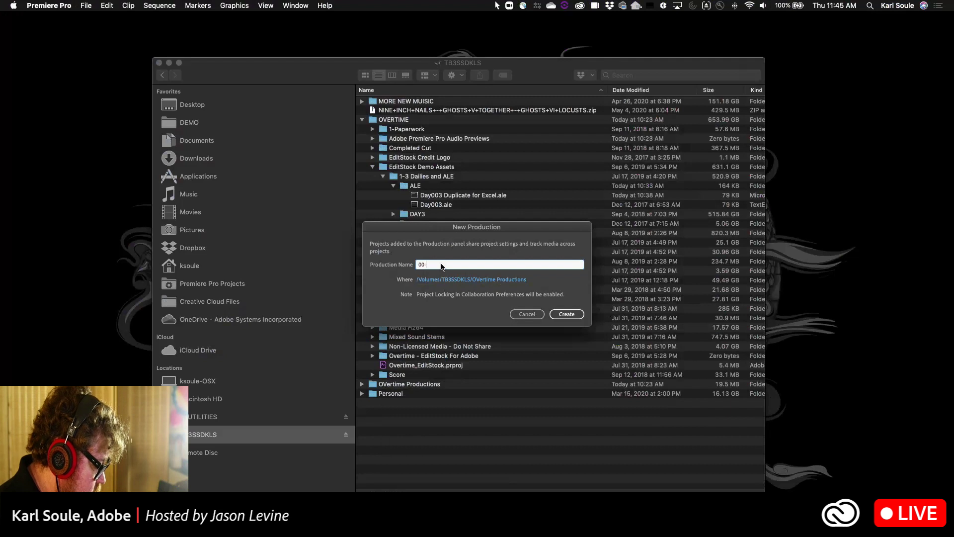
pyautogui.write(' Startu')
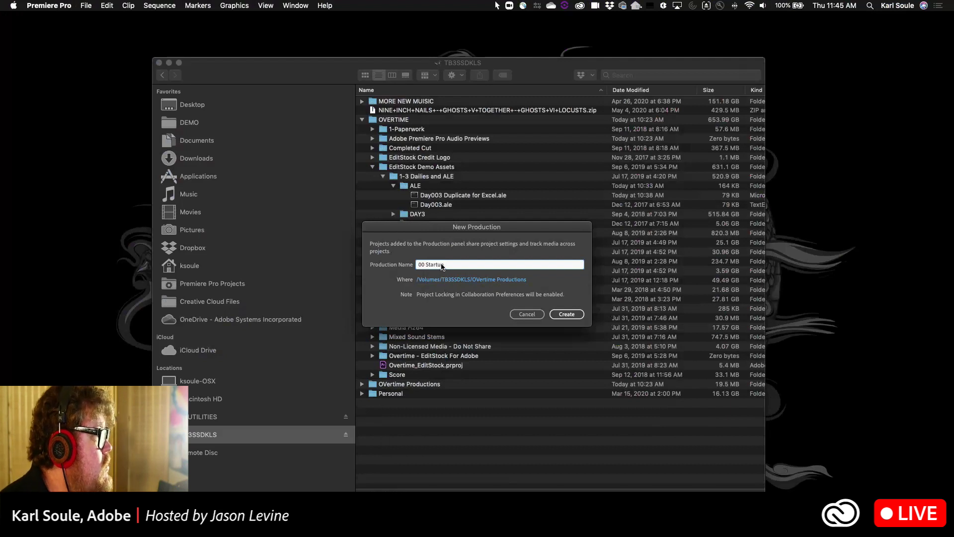
pyautogui.write('p')
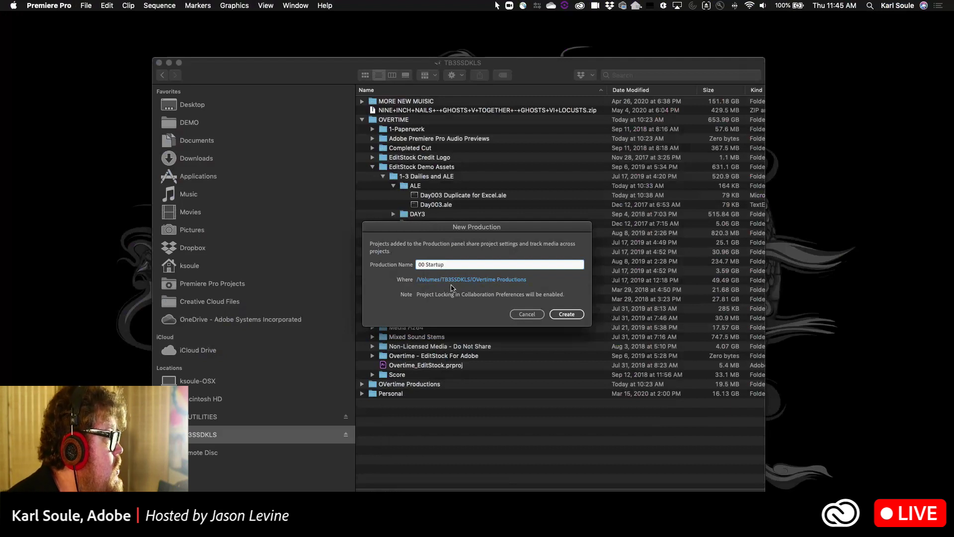
pyautogui.click(566, 315)
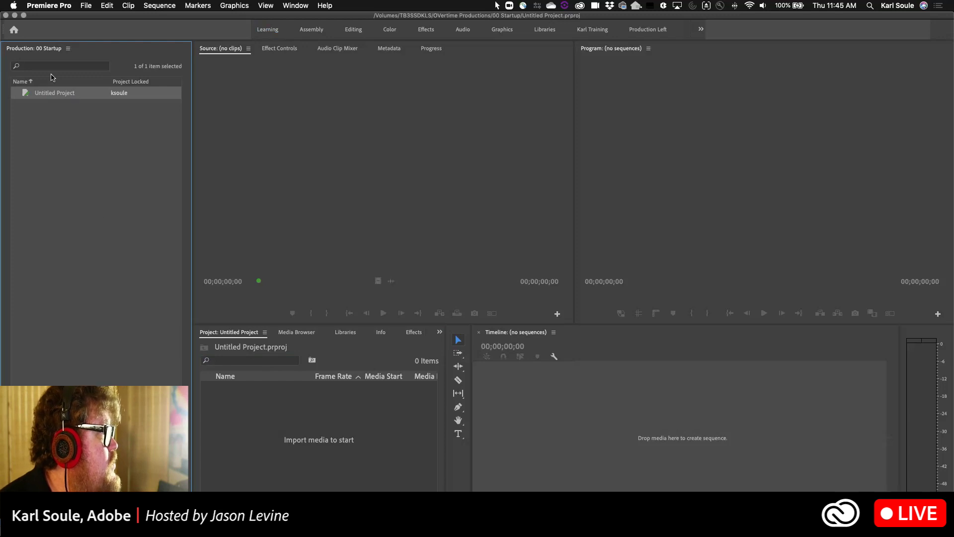
# Create a folder named "EPISODE 1" at the top level of the 00 Startup production
pyautogui.click(39, 94)
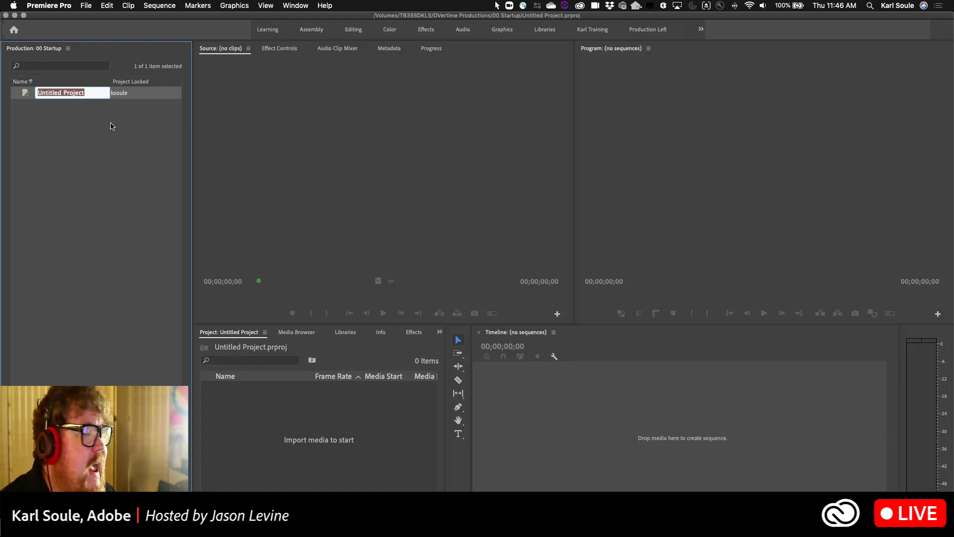
pyautogui.click(89, 179)
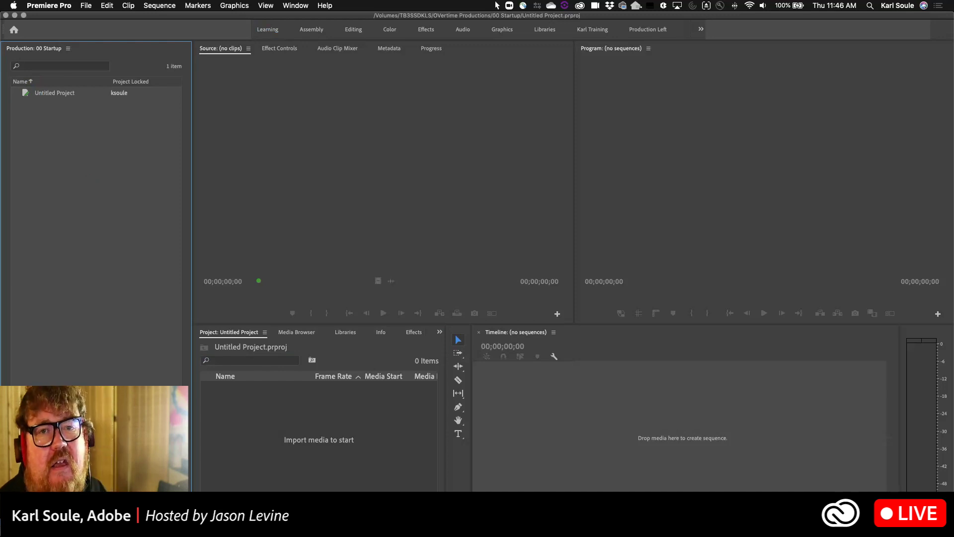
pyautogui.press('super+slash')
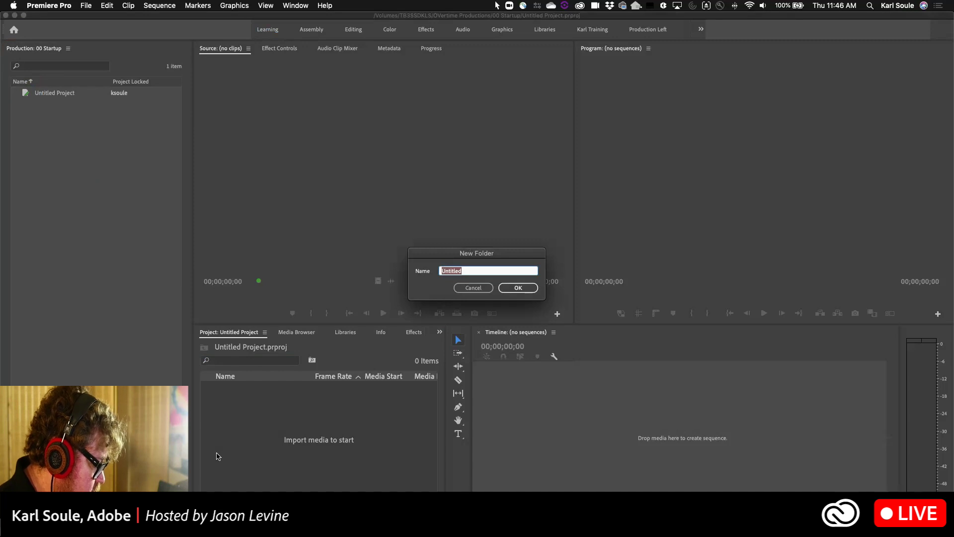
pyautogui.write('EPISODE ')
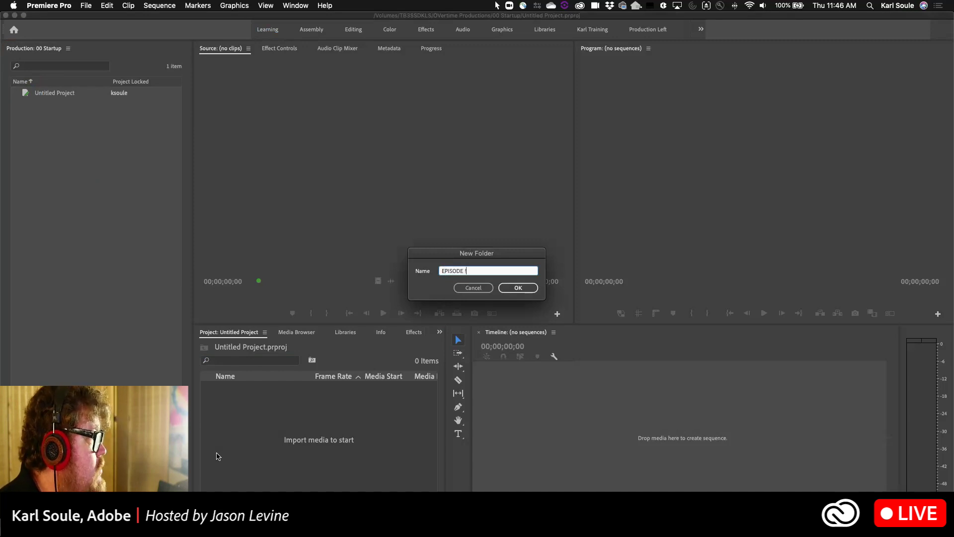
pyautogui.write('1')
pyautogui.press('Return')
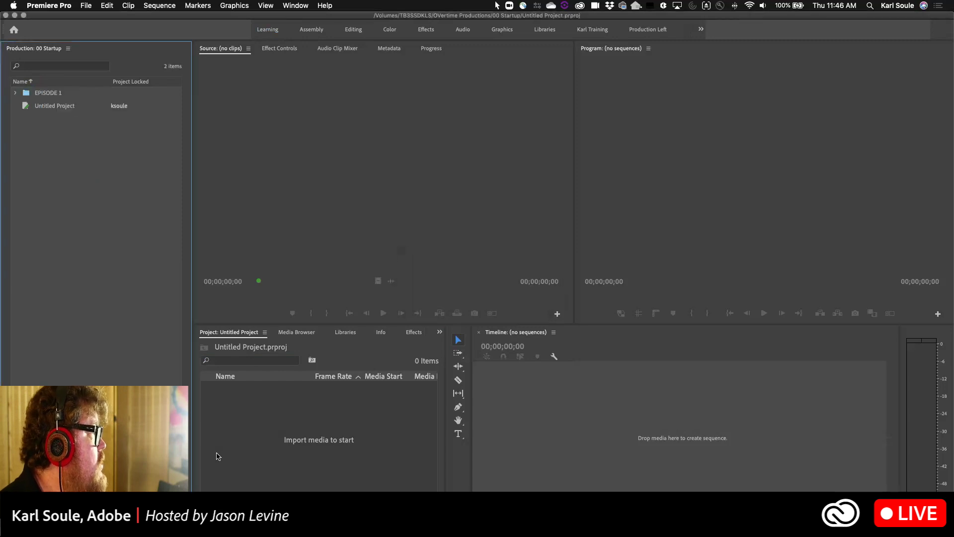
# Create a project named "FOOTAGE" inside the EPISODE 1 folder
pyautogui.click(16, 93)
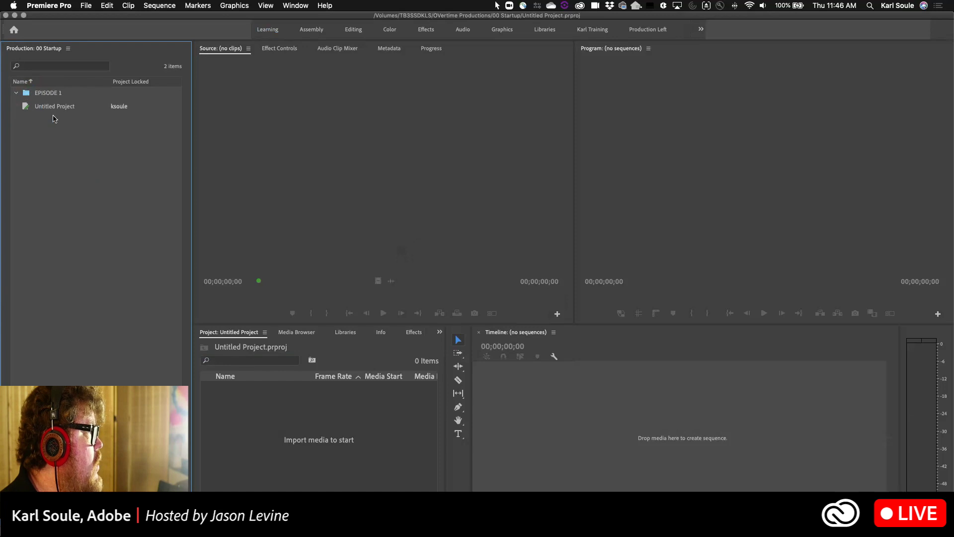
pyautogui.click(26, 94)
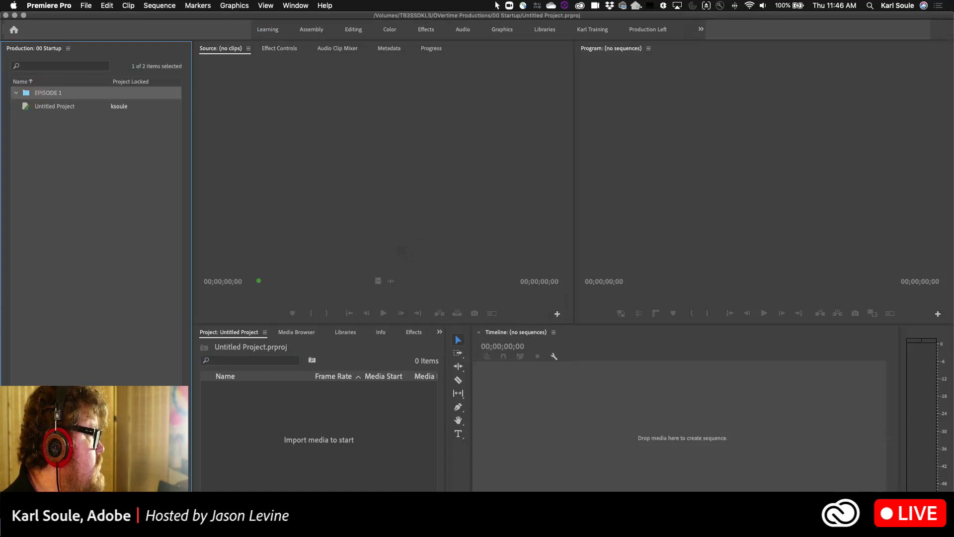
pyautogui.press('super+alt+n')
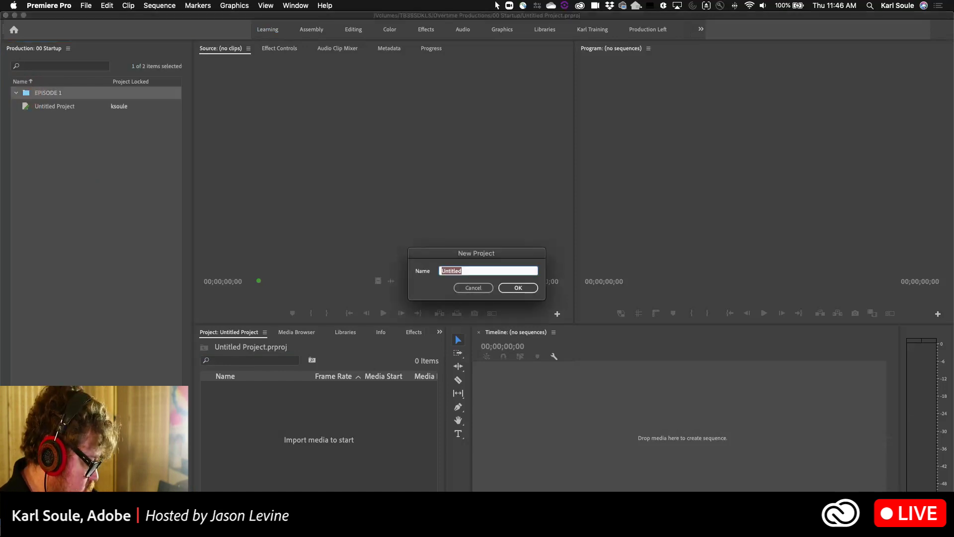
pyautogui.write('FOOTAGE')
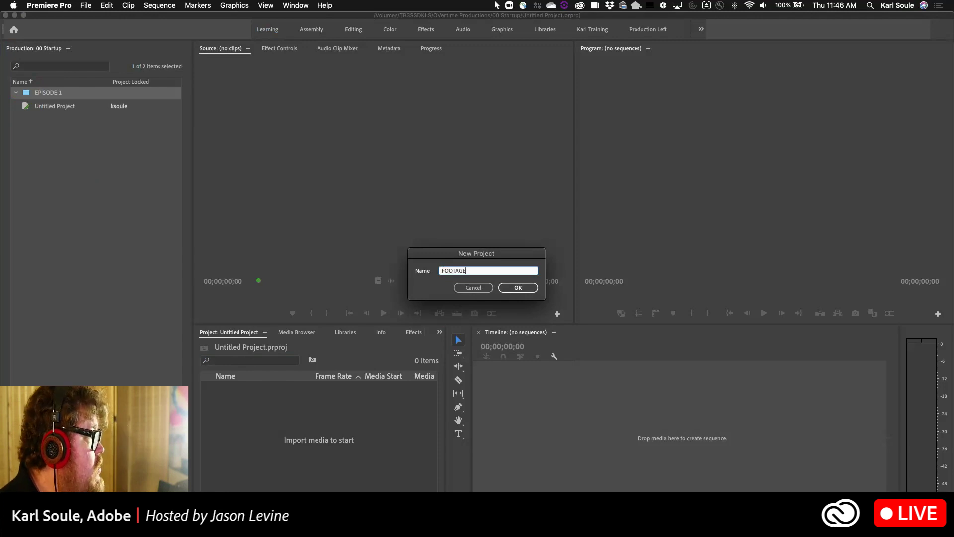
pyautogui.press('Return')
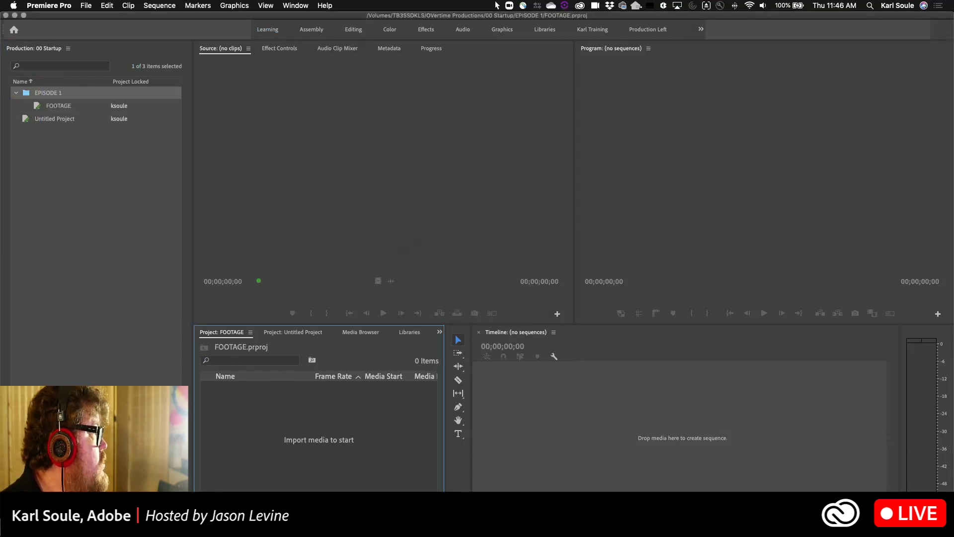
# Rename the Untitled Project in the production as "RAW INGEST"
pyautogui.click(44, 121)
pyautogui.click(44, 120)
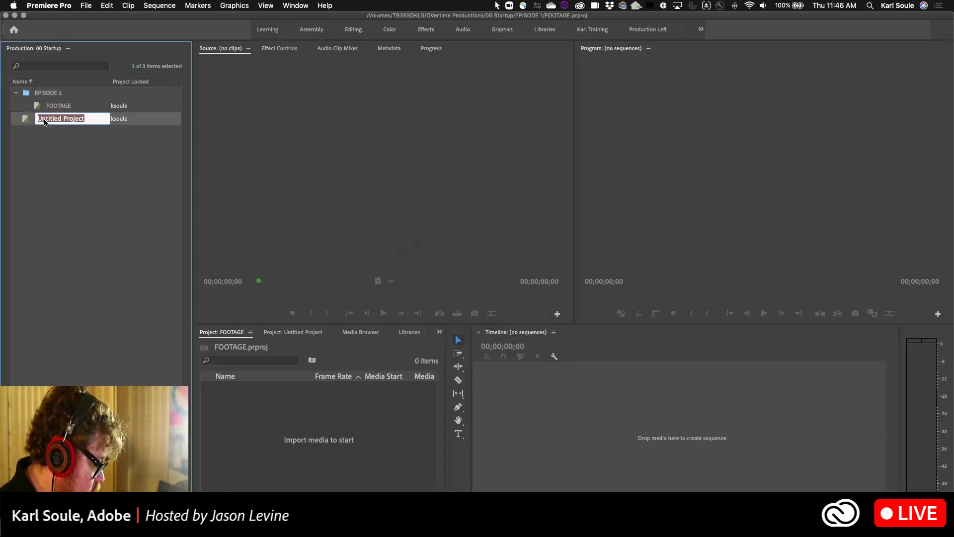
pyautogui.write('RAW INGEST')
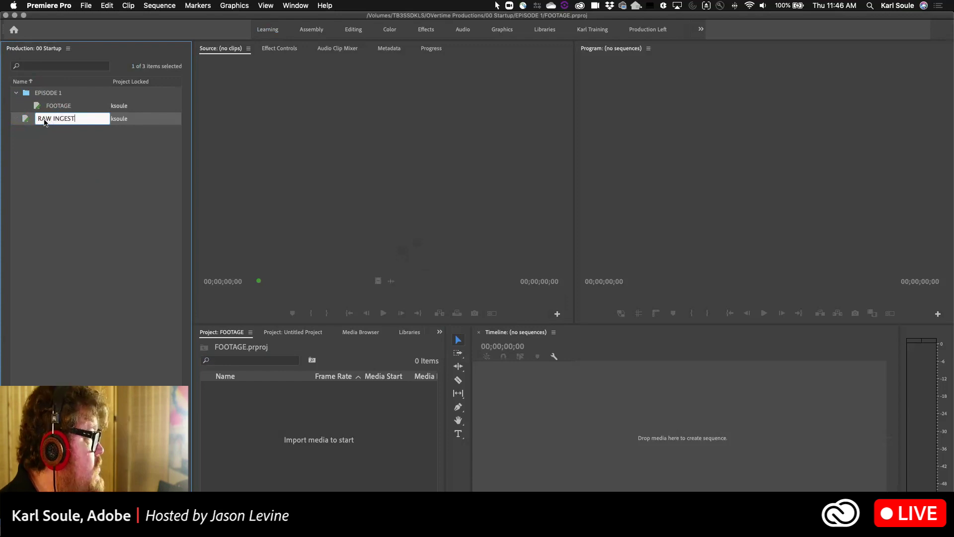
pyautogui.press('Return')
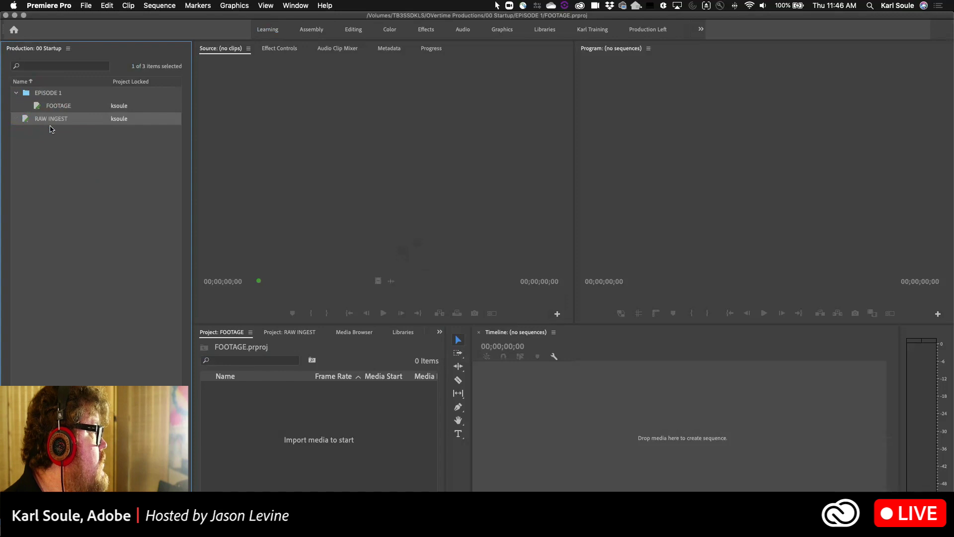
# Remove the RAW INGEST project from the production, saving its changes as it closes
pyautogui.click(40, 107)
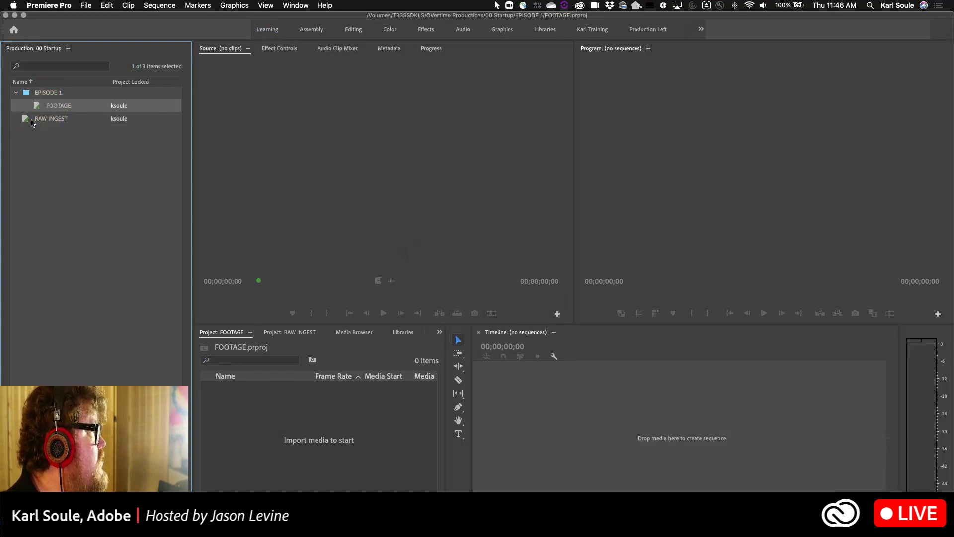
pyautogui.click(27, 119)
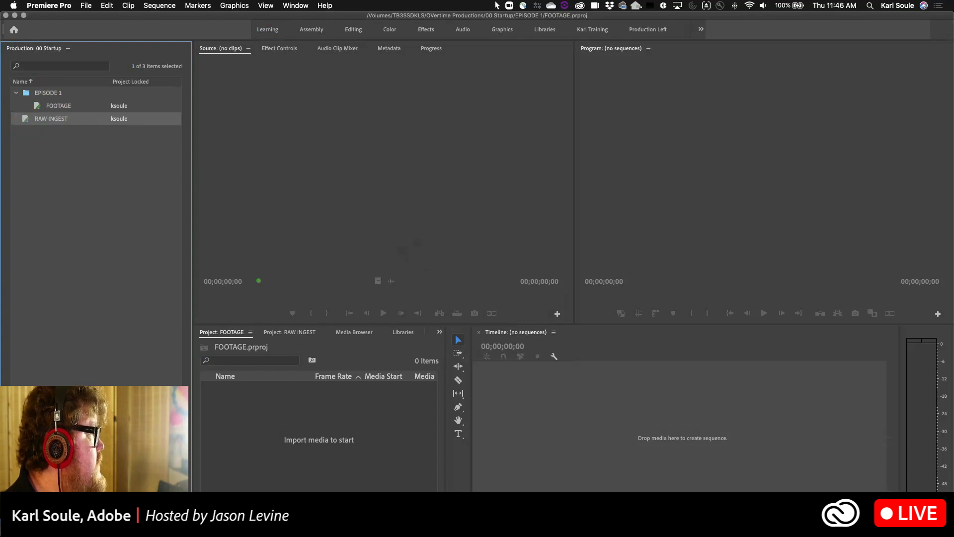
pyautogui.press('super+shift+w')
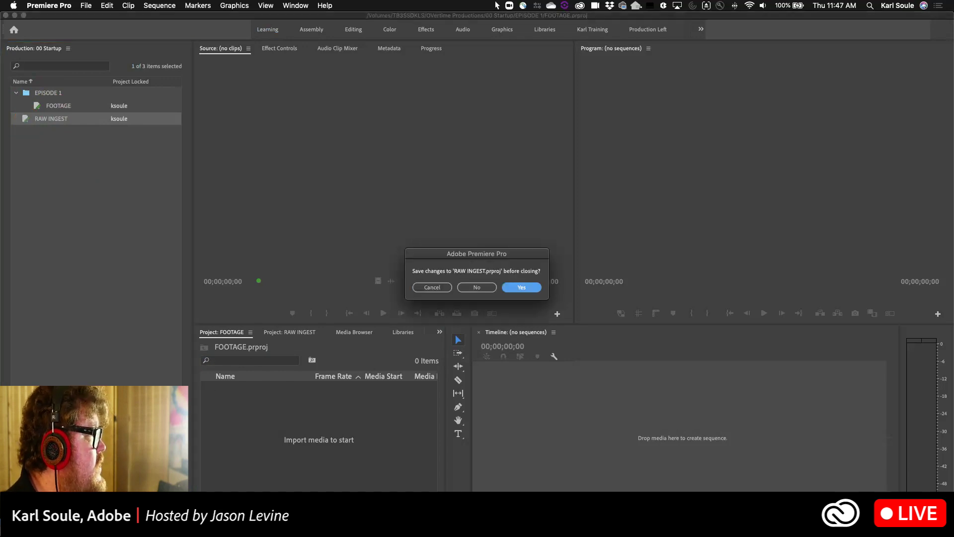
pyautogui.click(522, 290)
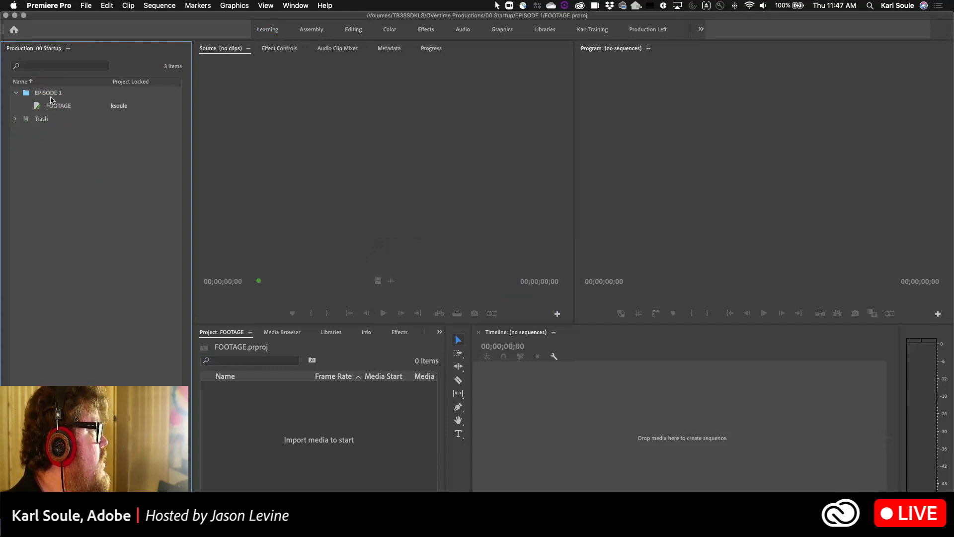
pyautogui.click(48, 107)
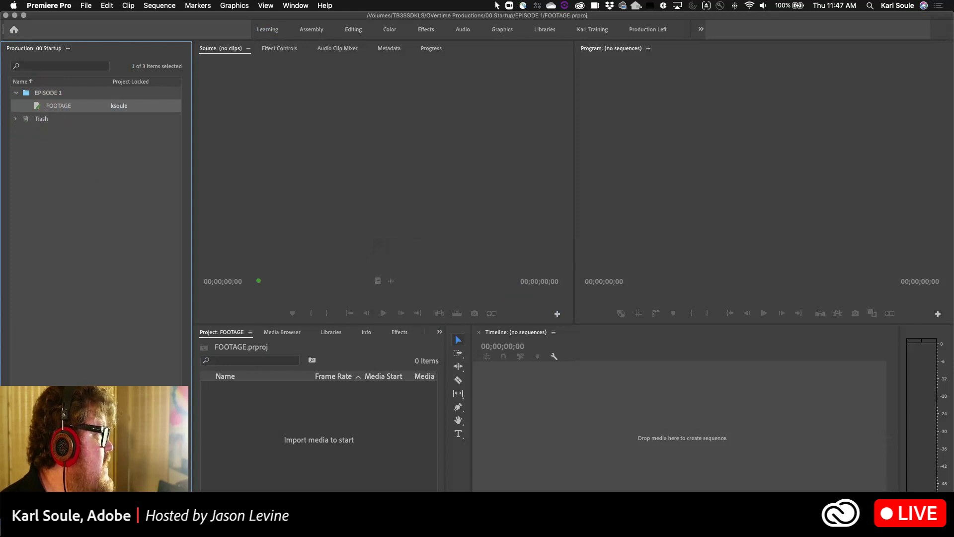
pyautogui.click(47, 95)
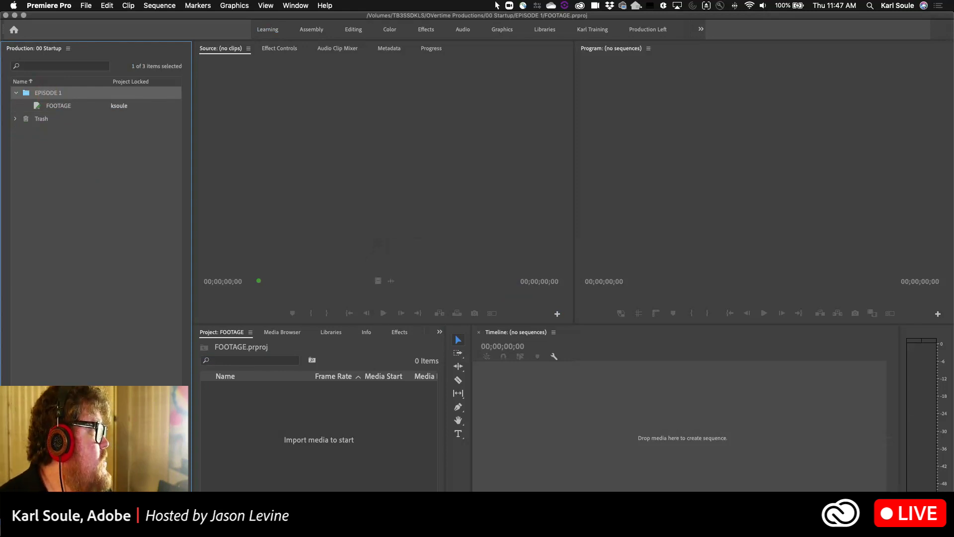
pyautogui.click(38, 108)
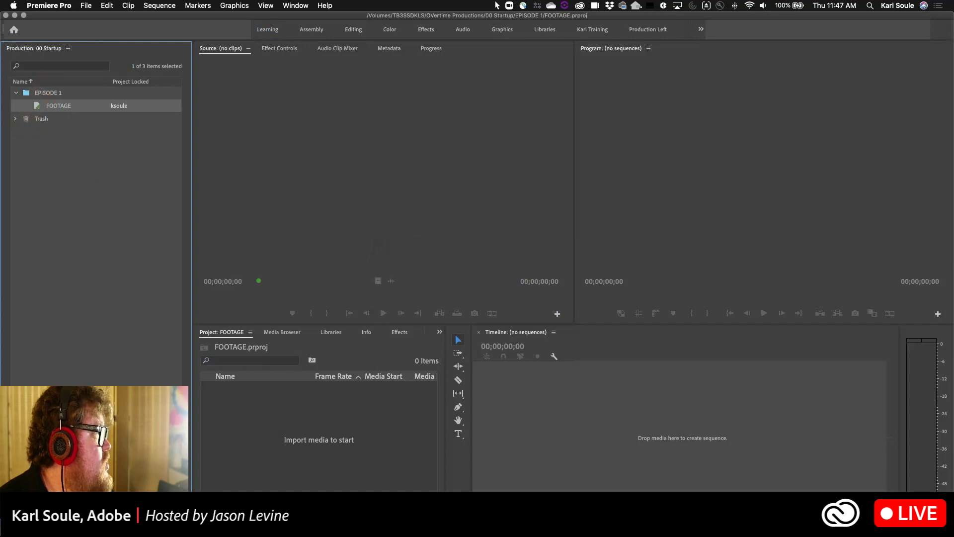
# Create a folder named "MEDIA" inside EPISODE 1 and move the FOOTAGE project into it
pyautogui.click(28, 95)
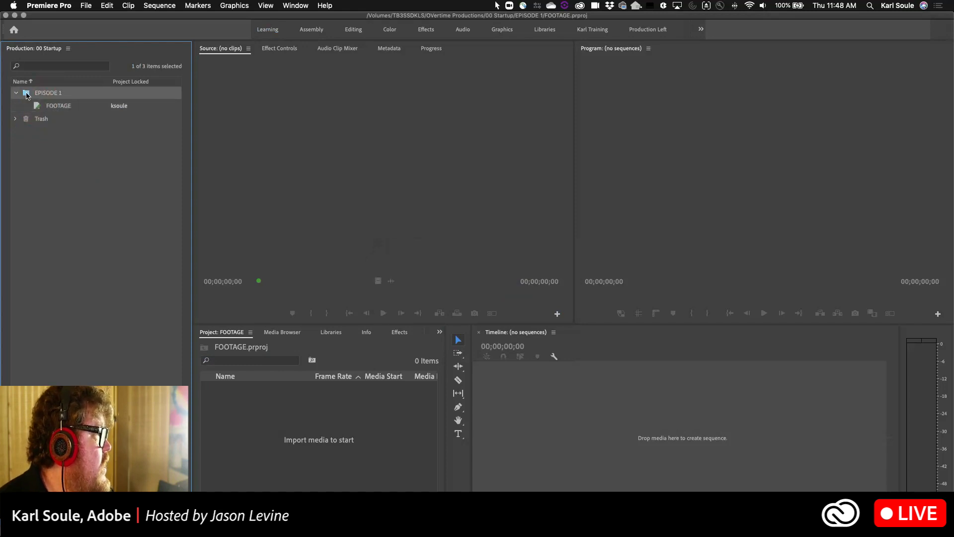
pyautogui.press('super+slash')
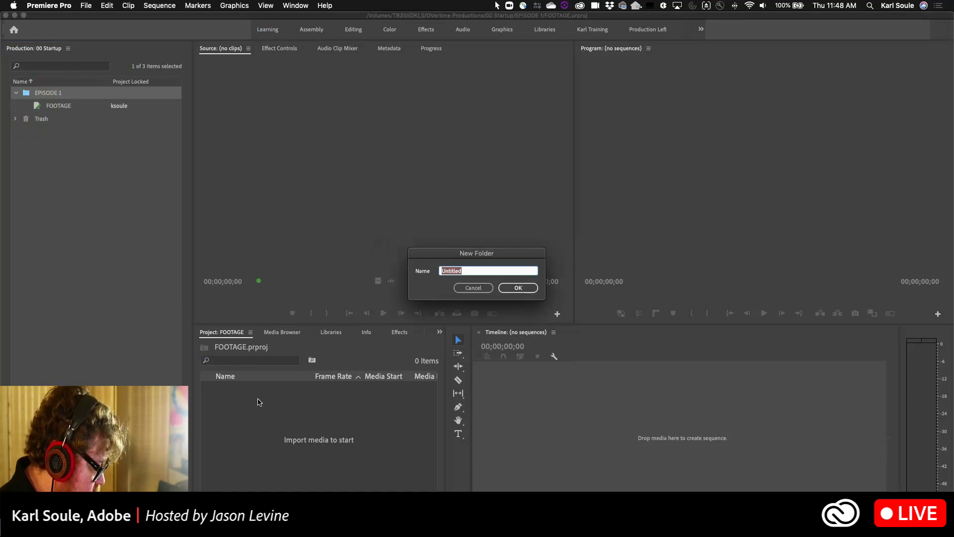
pyautogui.write('MEDIA')
pyautogui.press('Return')
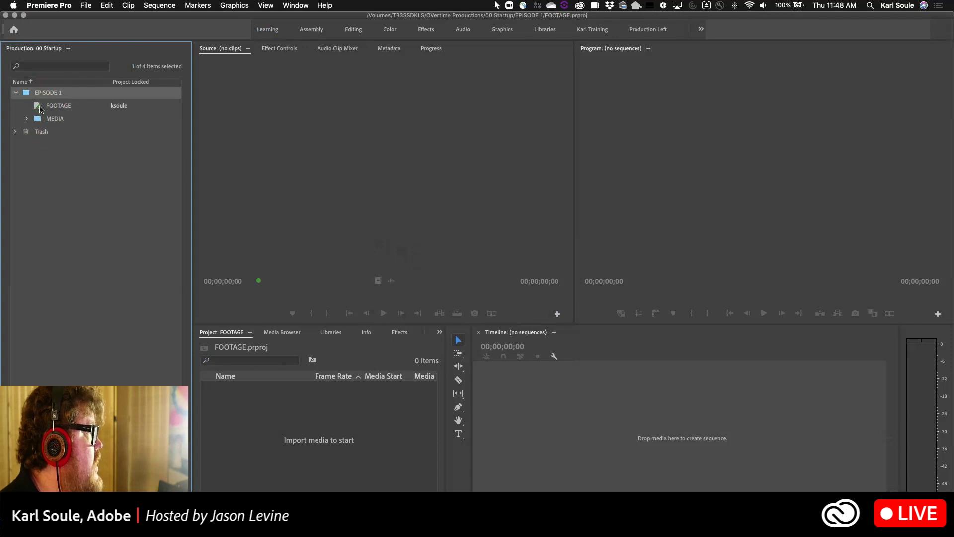
pyautogui.moveTo(40, 109); pyautogui.dragTo(50, 119)
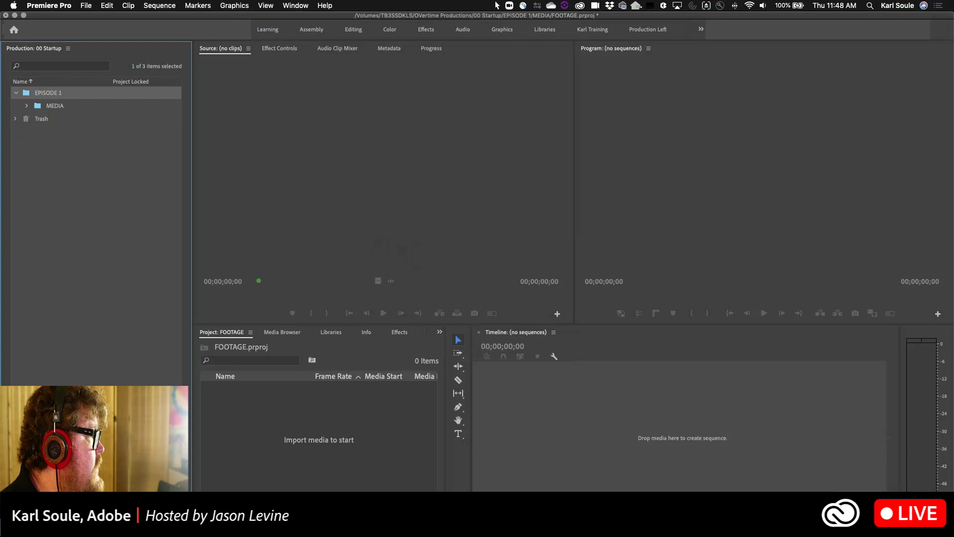
# Create a folder named "EDITS" inside the EPISODE 1 folder
pyautogui.press('super+slash')
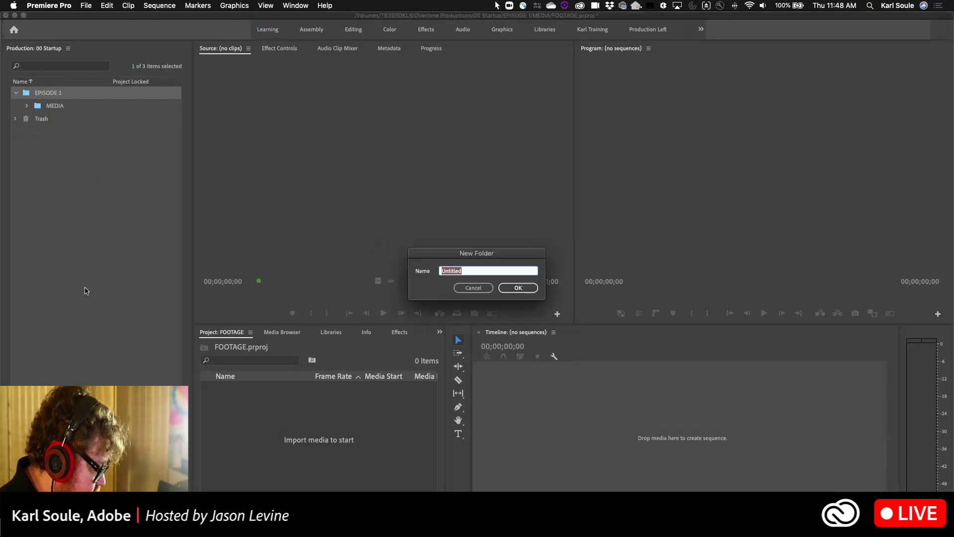
pyautogui.write('E')
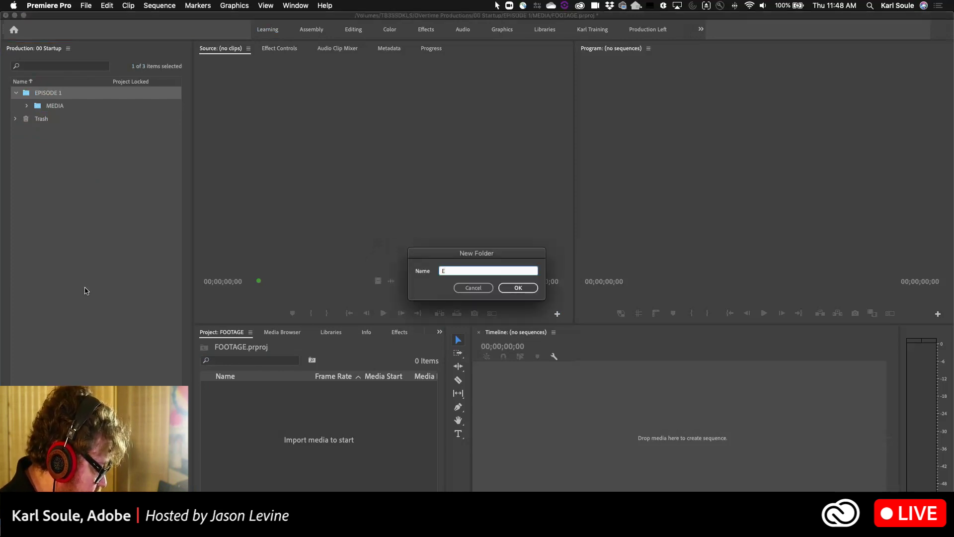
pyautogui.write('DITS')
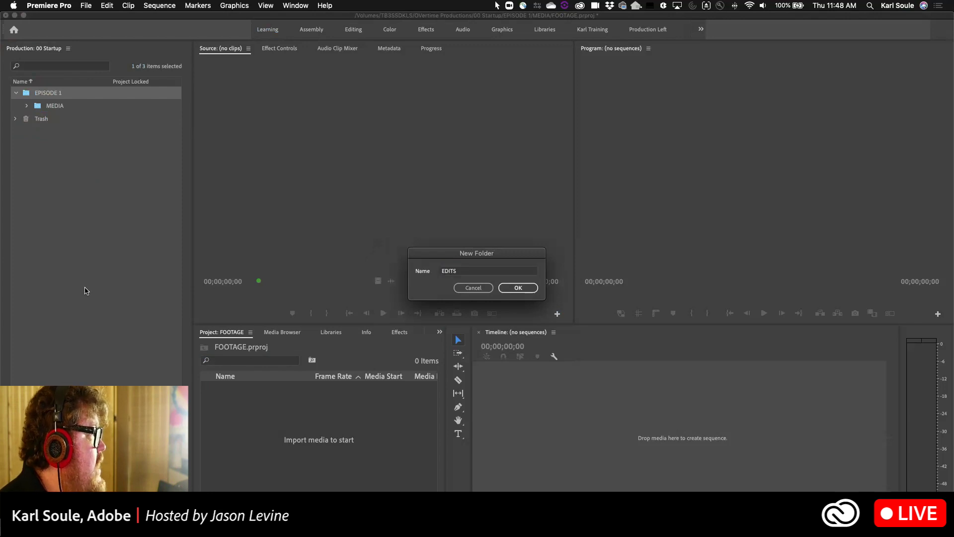
pyautogui.press('Return')
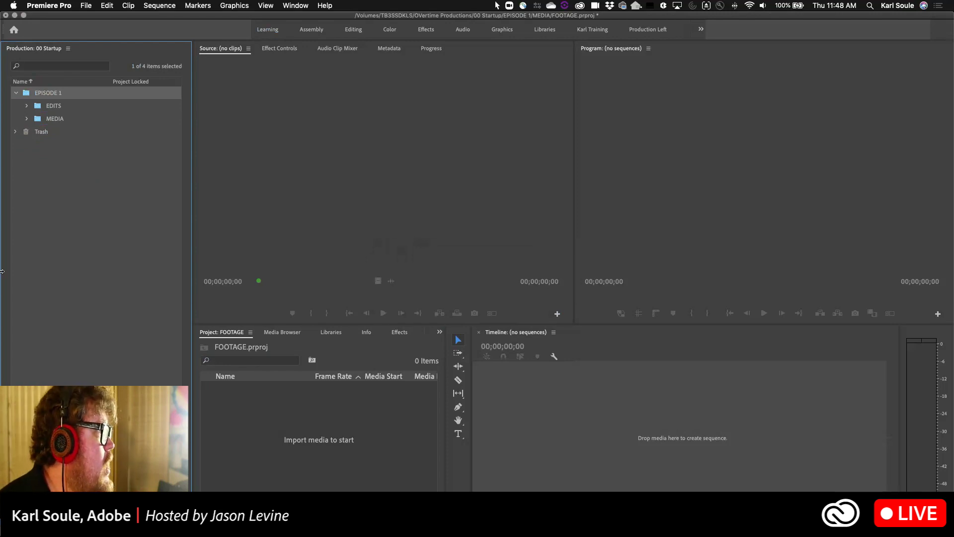
# Import "Day003 Duplicate for Excel.ale" from the ALE folder in EditStock Demo Assets into the FOOTAGE project
pyautogui.click(36, 121)
pyautogui.click(301, 444)
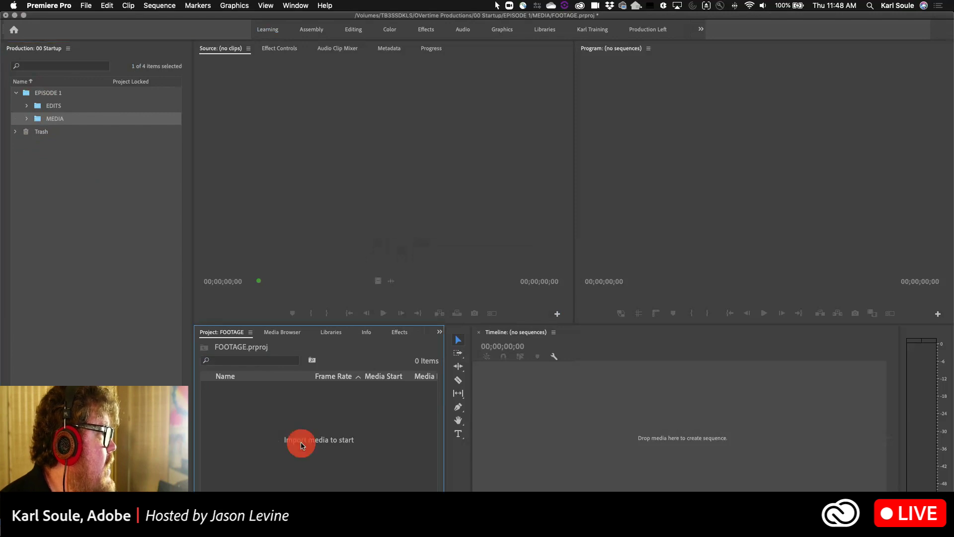
pyautogui.doubleClick(302, 445)
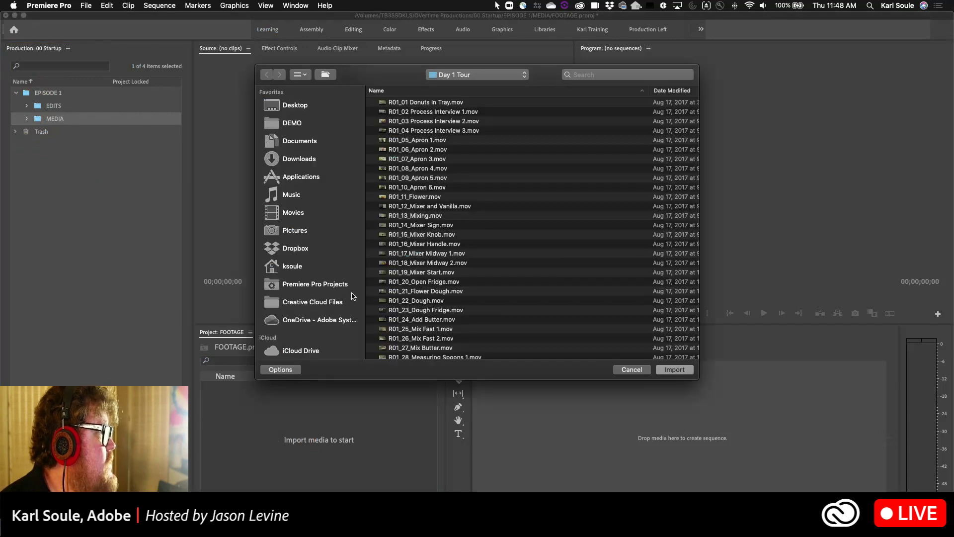
pyautogui.scroll(-1, 407, 227)
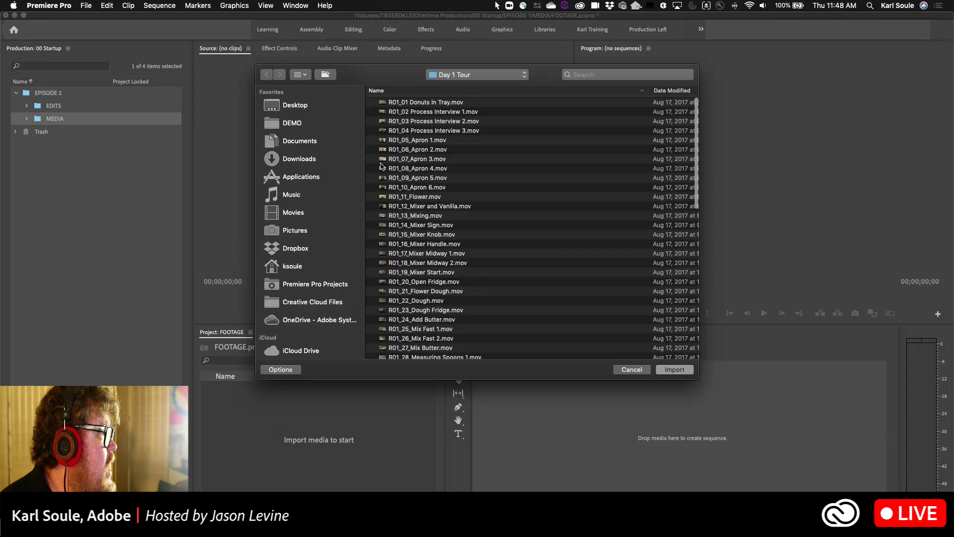
pyautogui.click(519, 74)
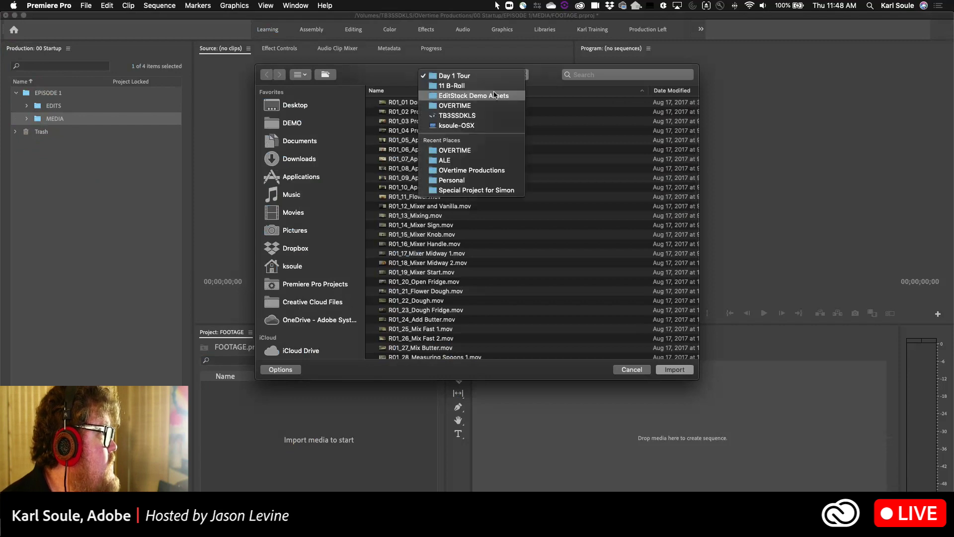
pyautogui.click(477, 96)
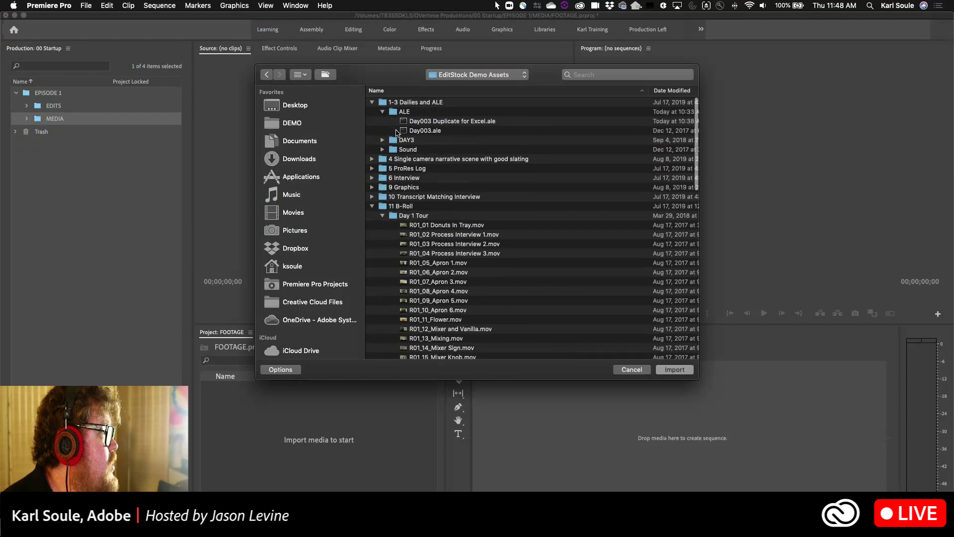
pyautogui.click(404, 122)
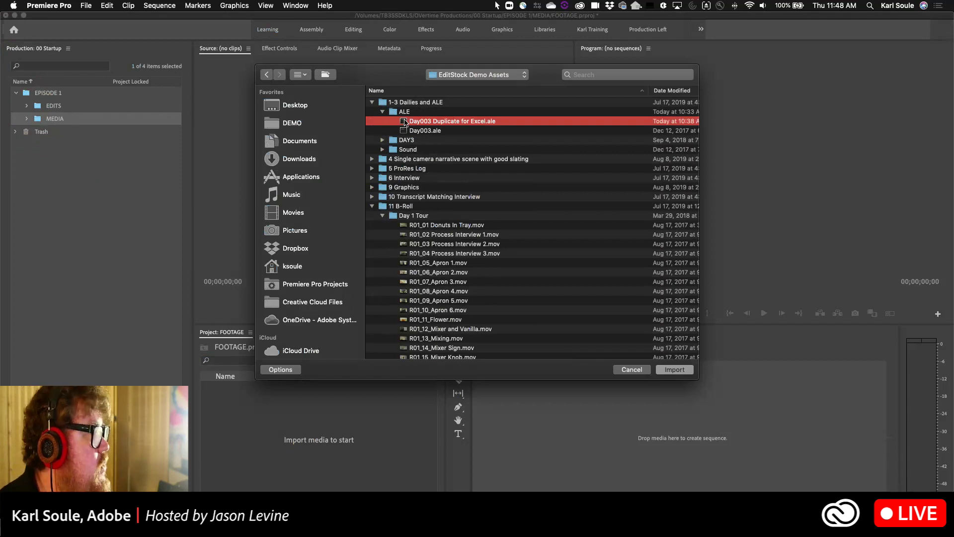
pyautogui.doubleClick(405, 122)
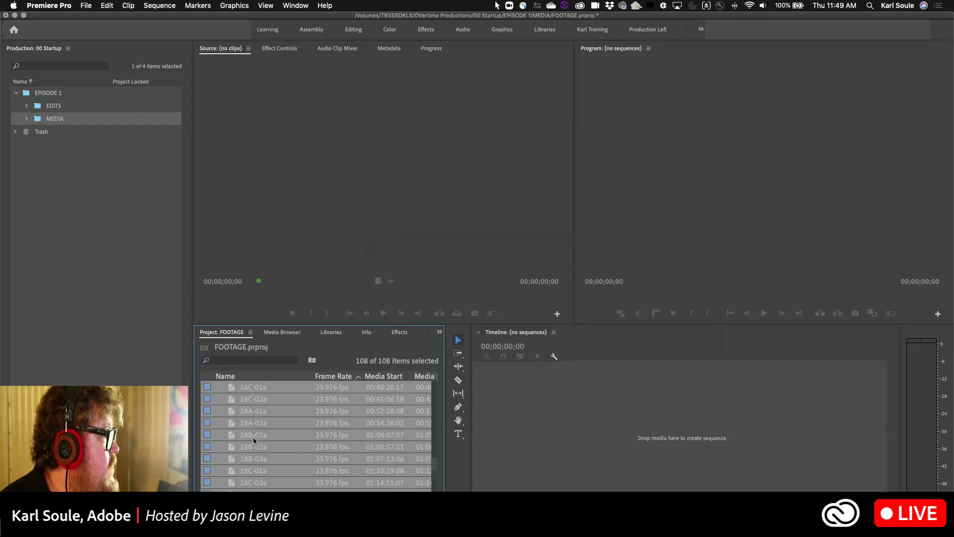
# Relink the imported clips by searching the DAY3 folder in EditStock Demo Assets > 1-3 Dailies and ALE for A009_C001_0806JX_001.R3D
pyautogui.rightClick(253, 438)
pyautogui.click(276, 409)
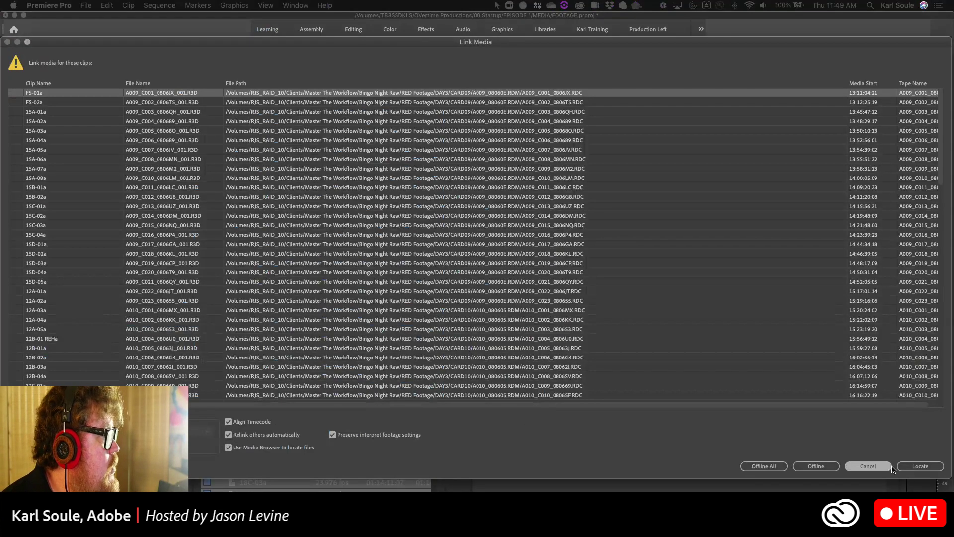
pyautogui.click(919, 466)
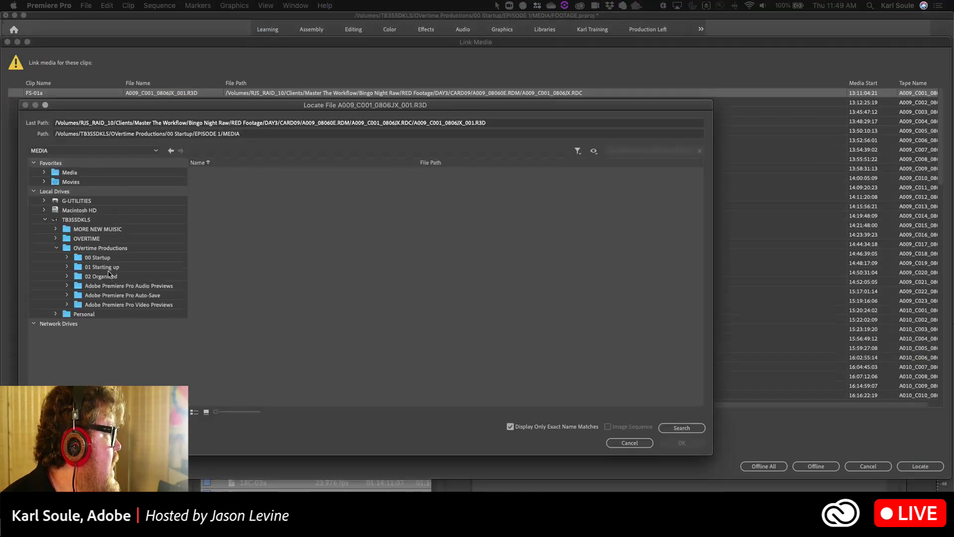
pyautogui.click(56, 239)
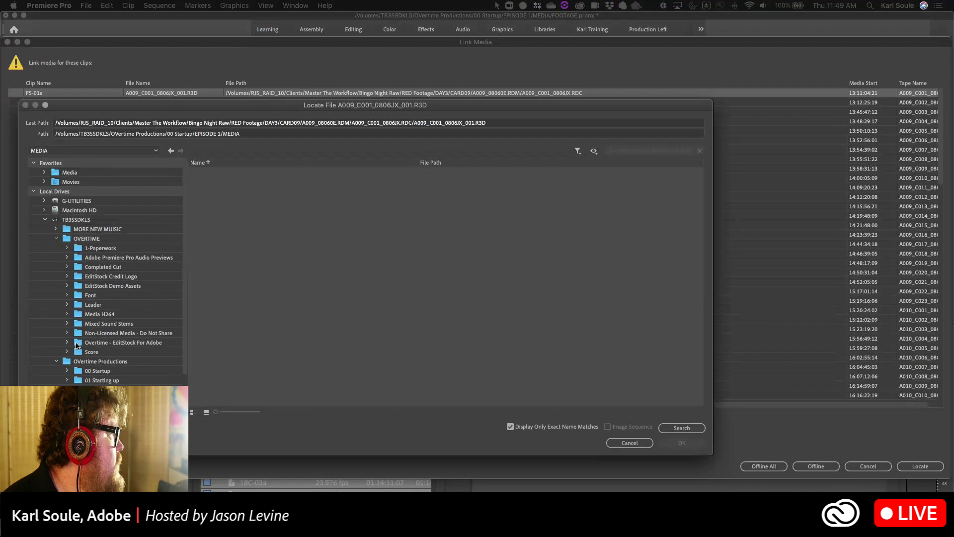
pyautogui.click(79, 286)
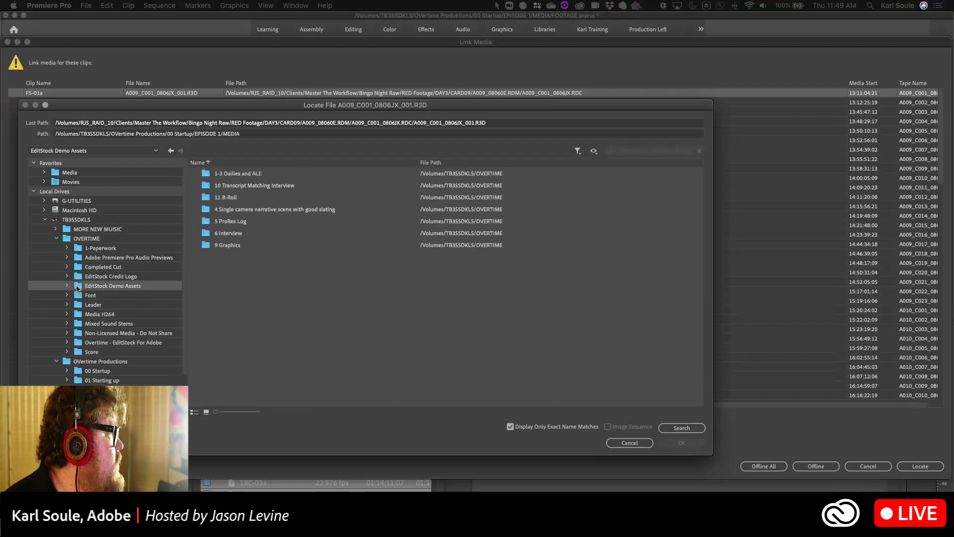
pyautogui.doubleClick(207, 173)
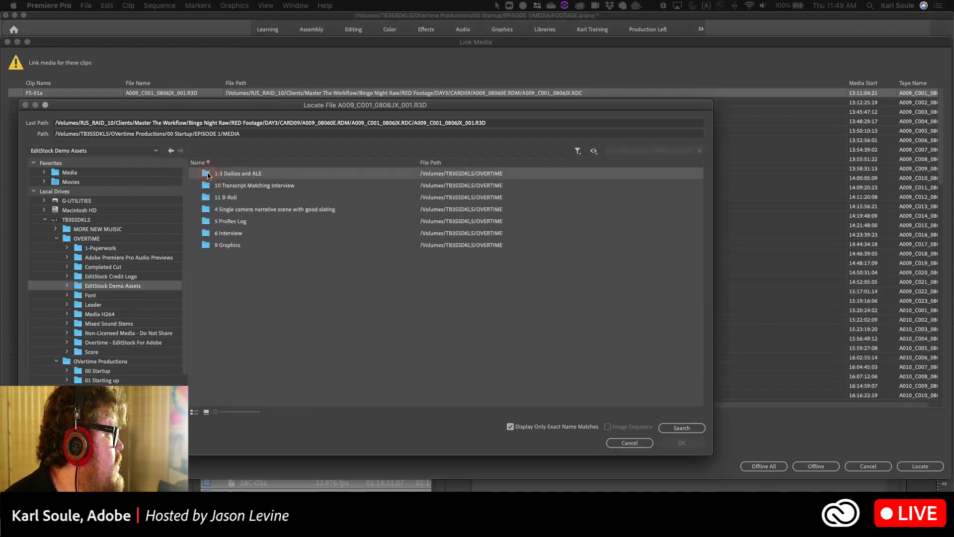
pyautogui.click(207, 185)
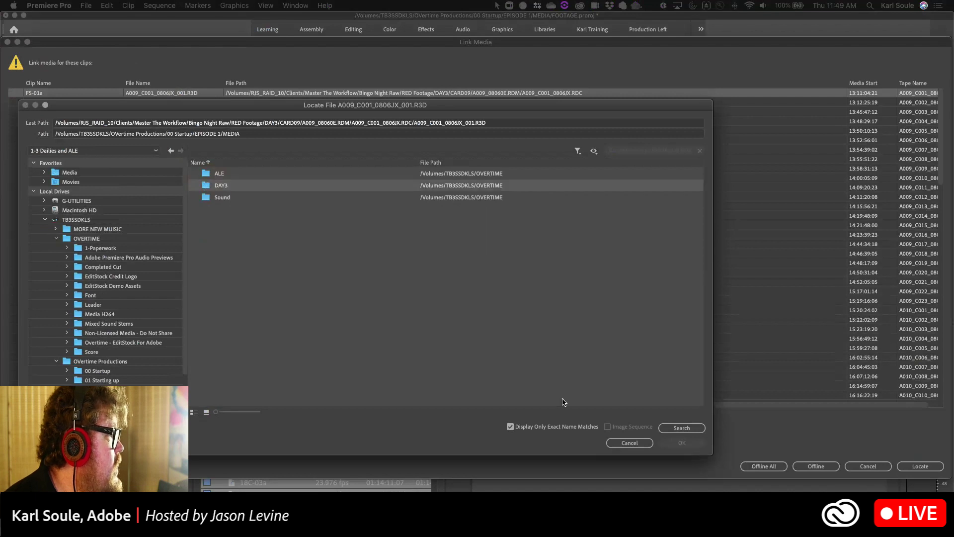
pyautogui.click(675, 430)
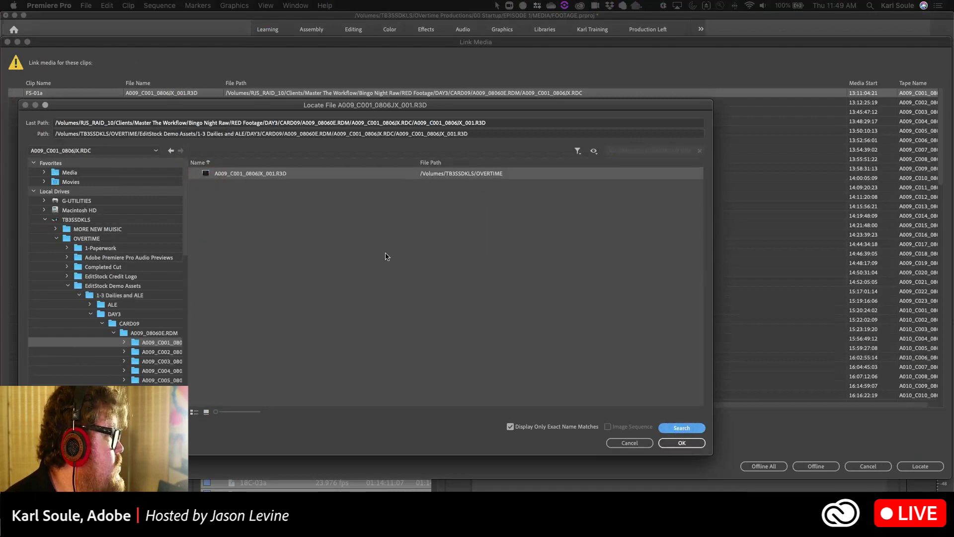
pyautogui.click(688, 442)
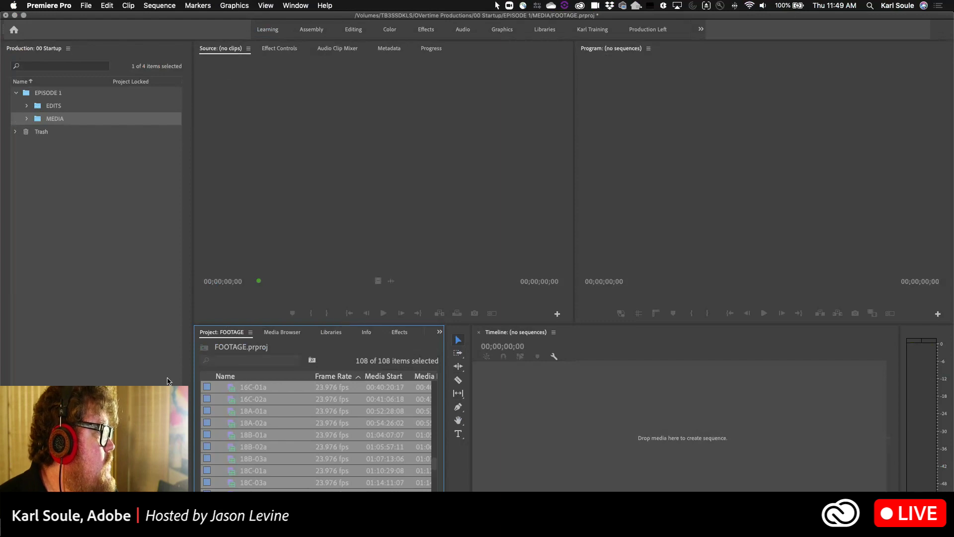
# Inspect the media details of clip 18A-02a and review the relinked clips in the FOOTAGE project
pyautogui.click(251, 423)
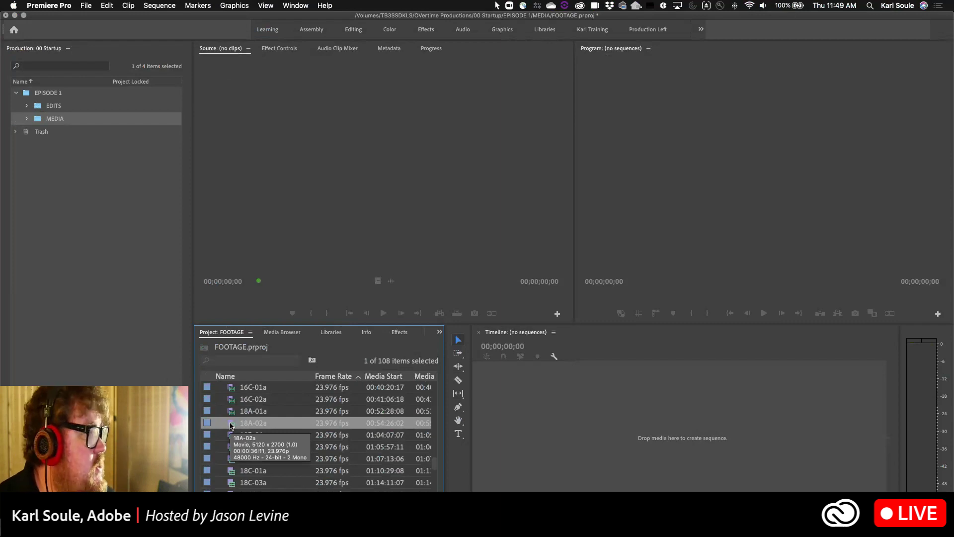
pyautogui.scroll(5, 273, 449)
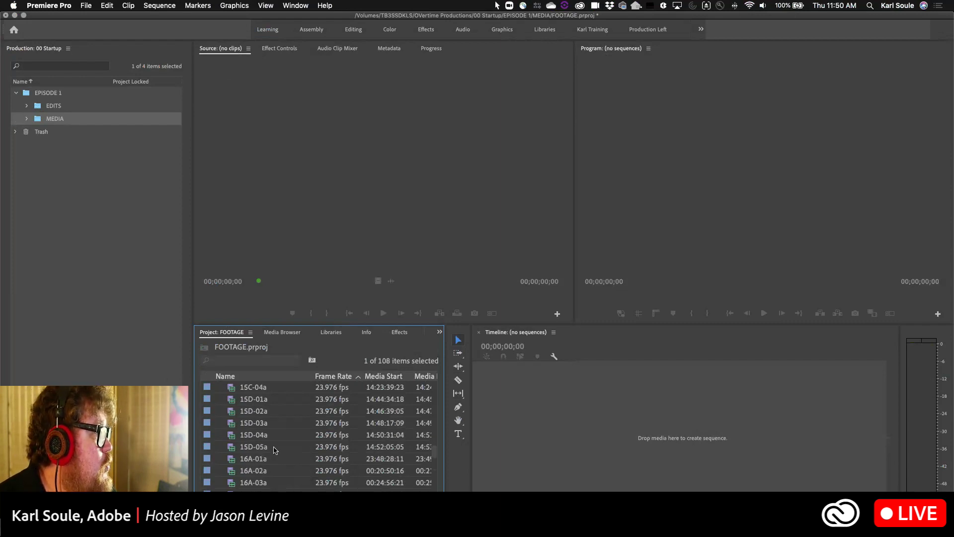
# Load clip 16C-01a from the FOOTAGE project into the Source Monitor and view the frame at 00:40:33:18
pyautogui.scroll(3, 274, 449)
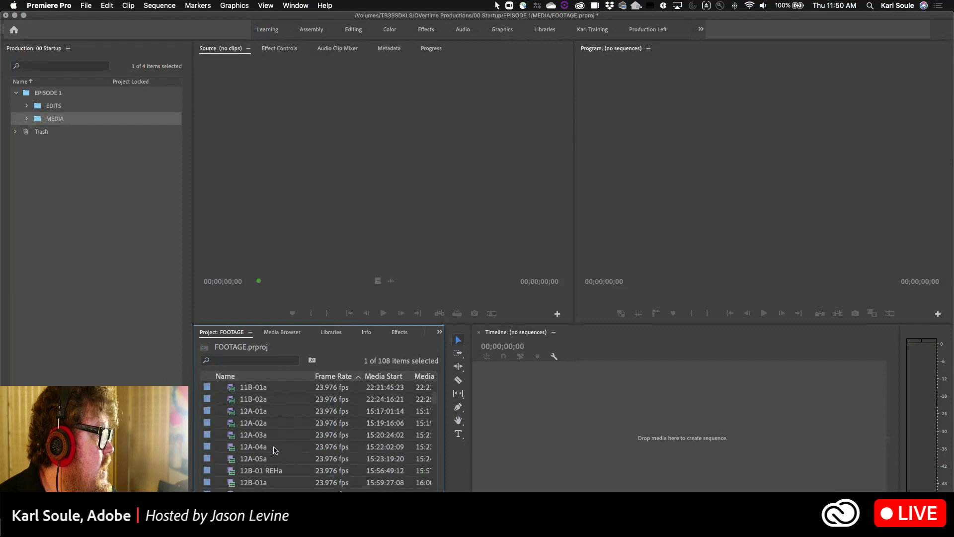
pyautogui.scroll(5, 273, 450)
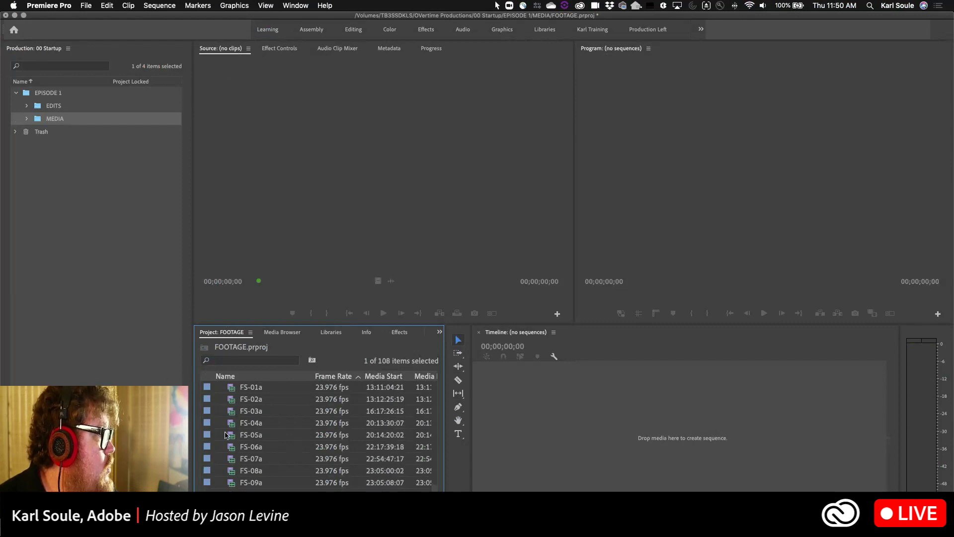
pyautogui.scroll(-10, 228, 436)
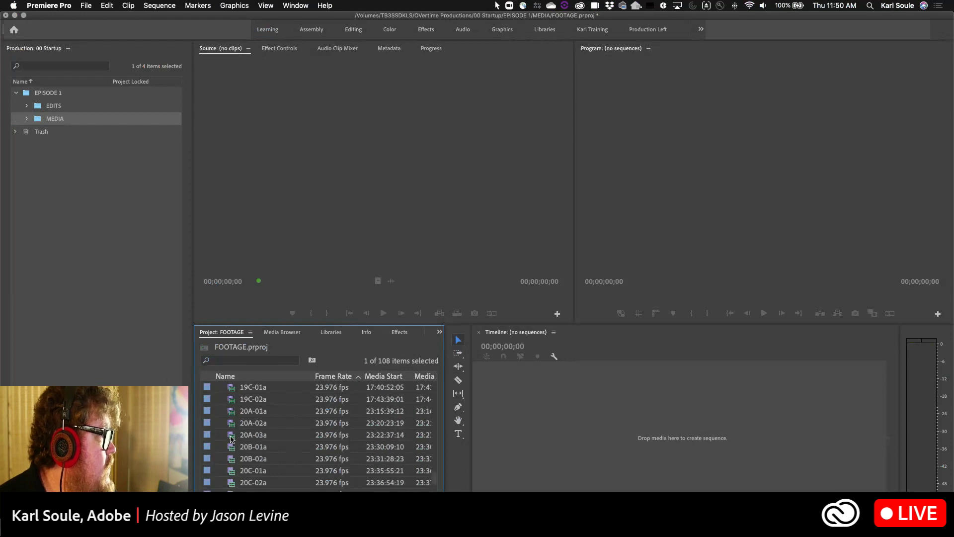
pyautogui.scroll(5, 231, 437)
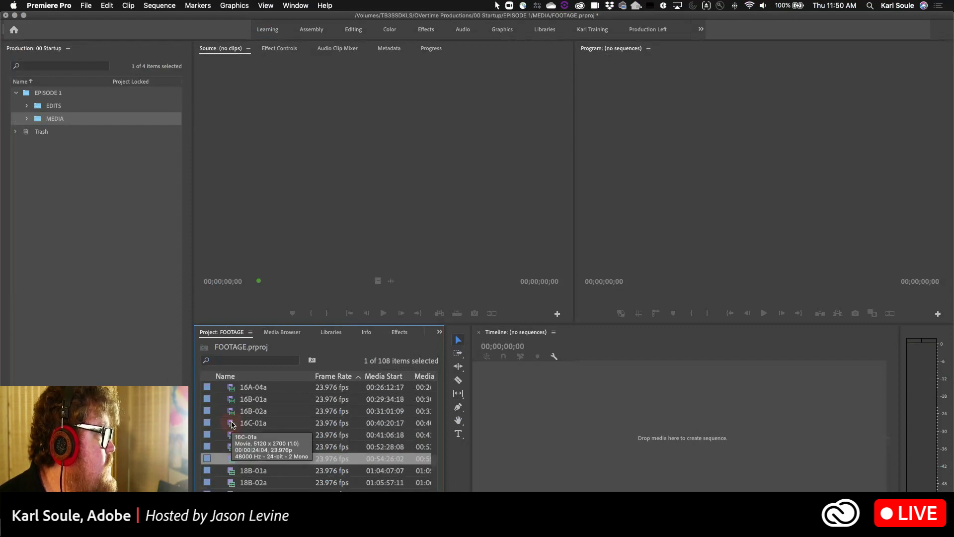
pyautogui.click(232, 423)
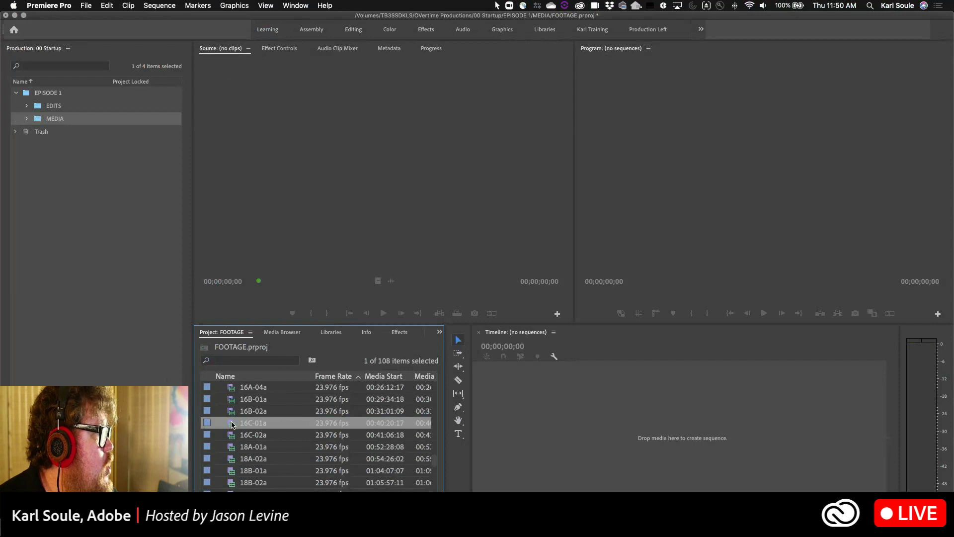
pyautogui.doubleClick(232, 424)
pyautogui.click(396, 294)
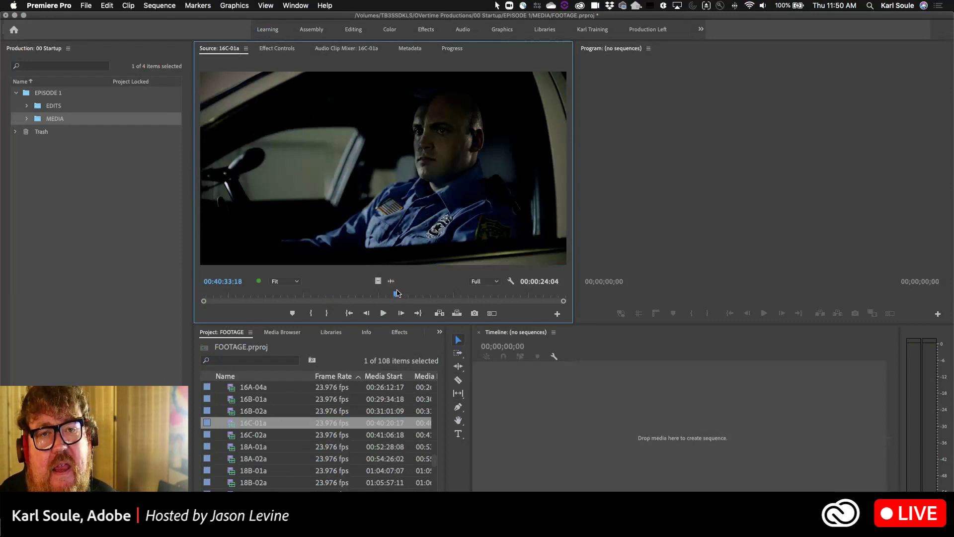
# Create a new project named "BROLL" inside the MEDIA folder of the production
pyautogui.click(28, 120)
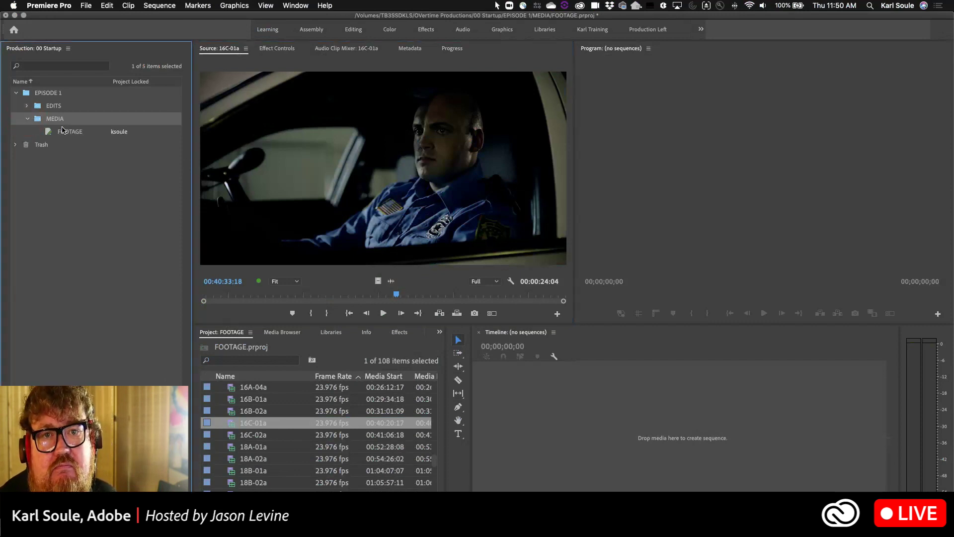
pyautogui.click(27, 120)
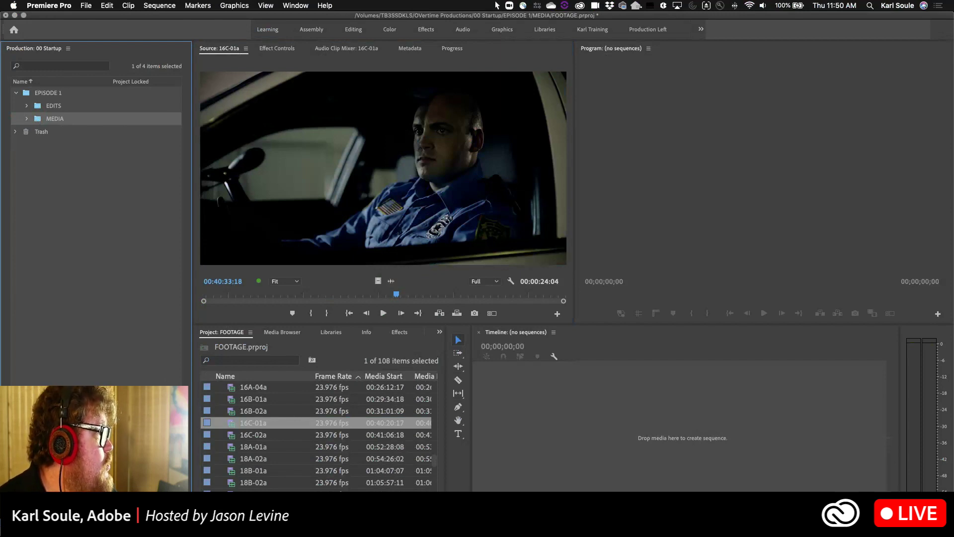
pyautogui.press('super+alt+n')
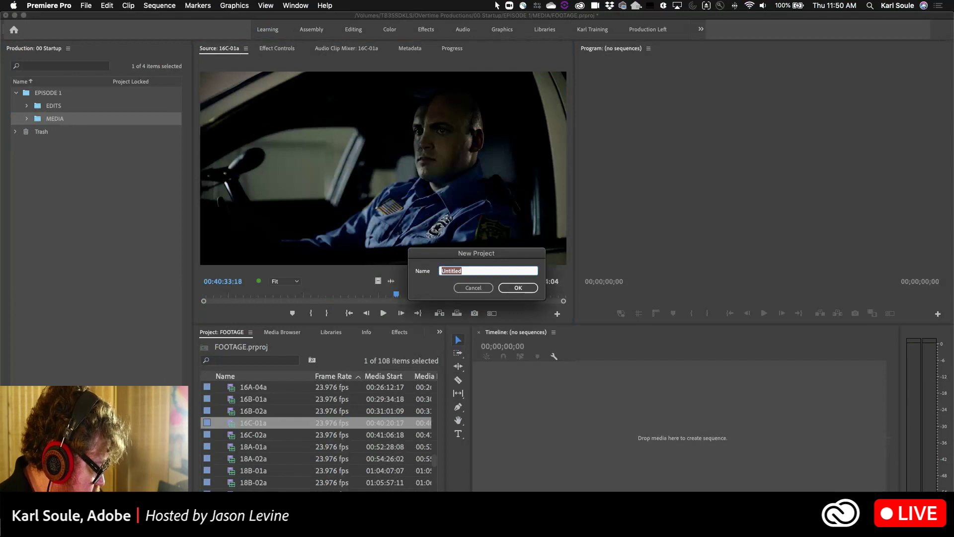
pyautogui.write('BROLL')
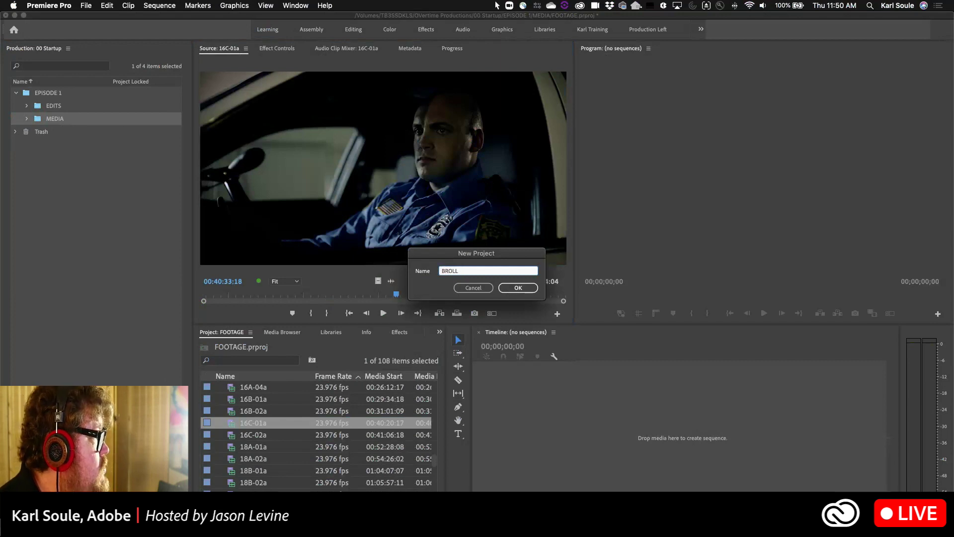
pyautogui.press('Return')
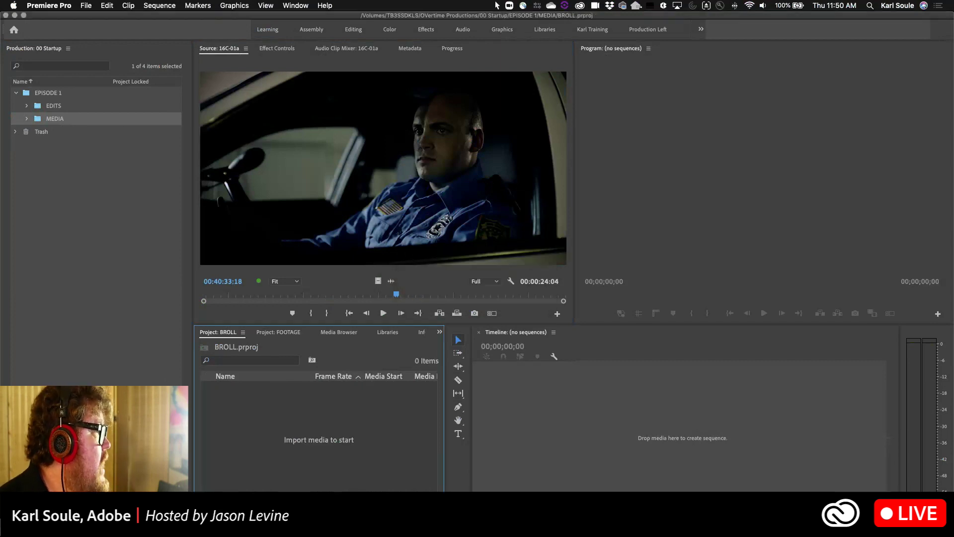
# Import all the clips from EditStock Demo Assets > 11 B-Roll > Day 1 Tour into the BROLL project
pyautogui.doubleClick(304, 433)
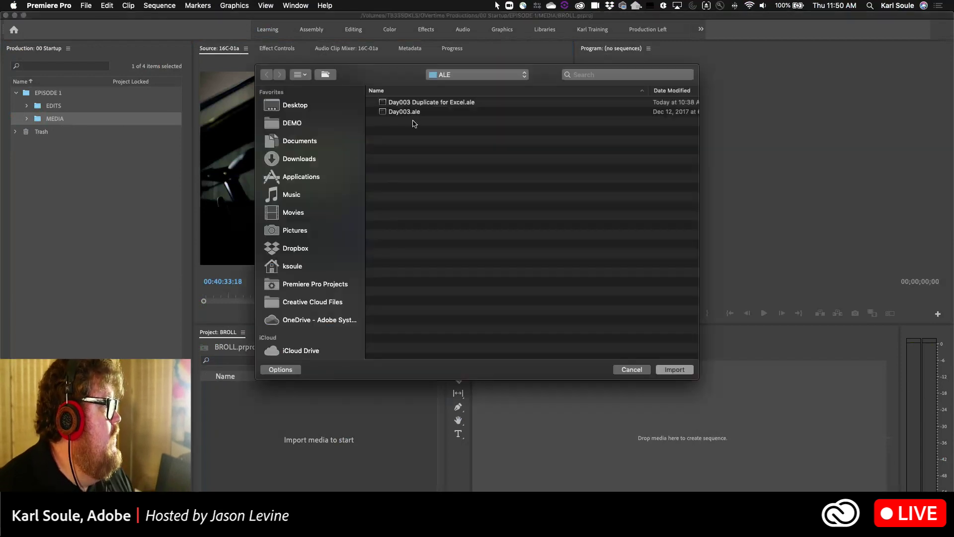
pyautogui.click(462, 76)
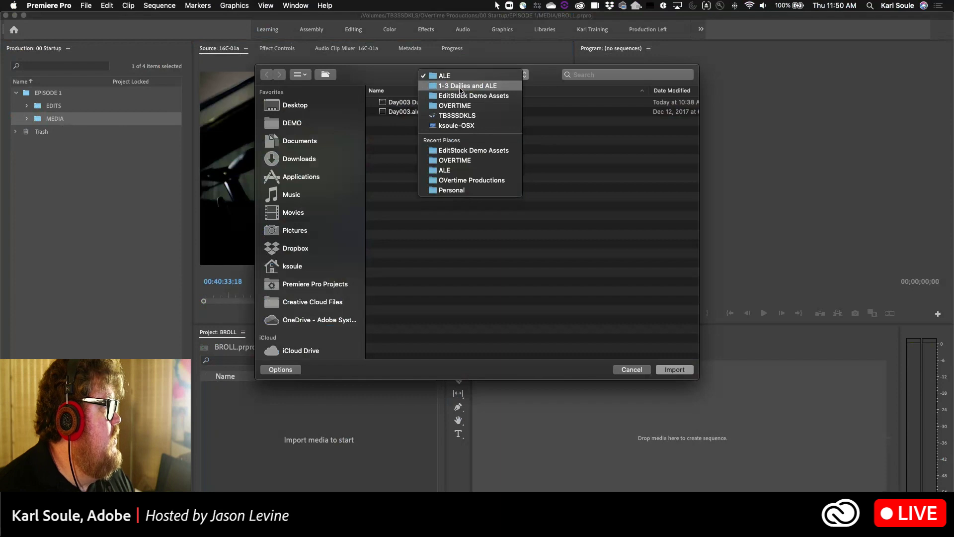
pyautogui.click(460, 94)
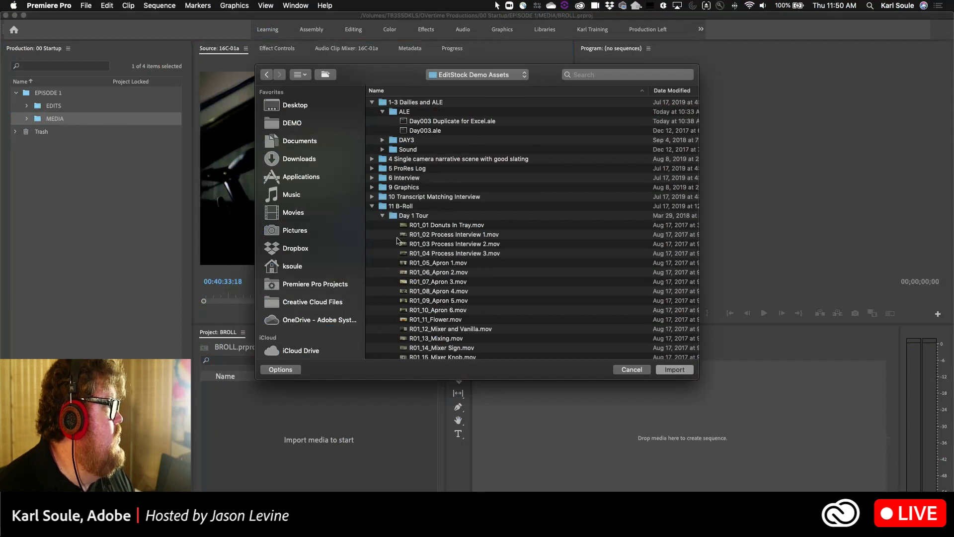
pyautogui.scroll(-10, 392, 245)
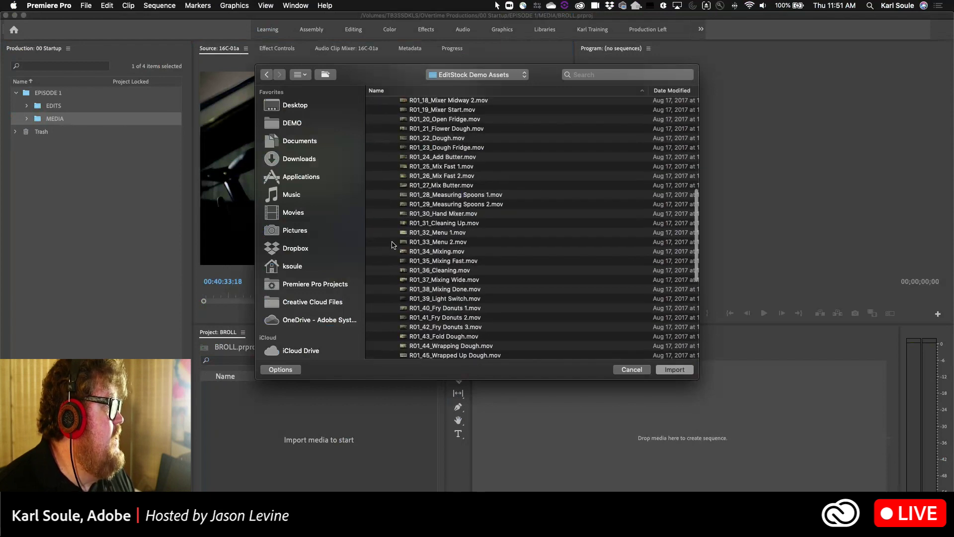
pyautogui.scroll(5, 392, 245)
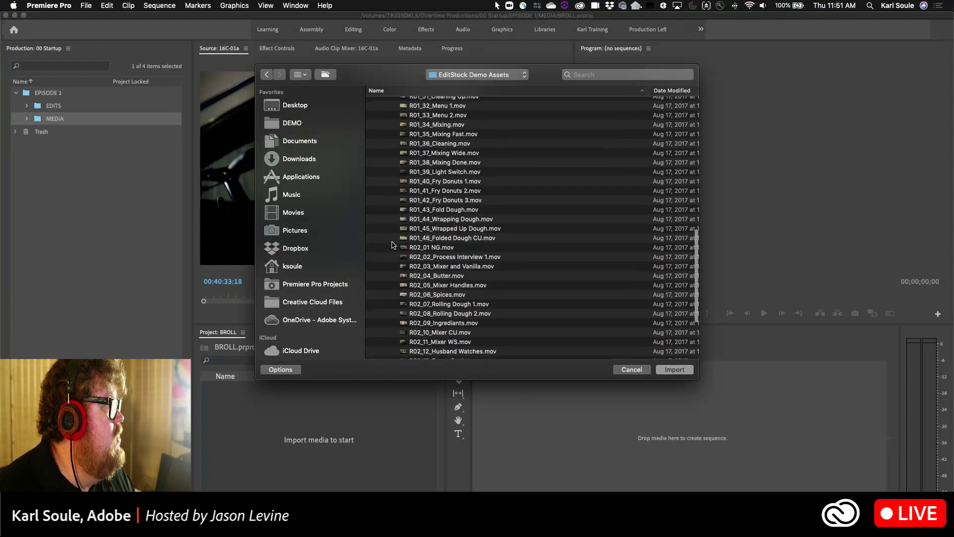
pyautogui.scroll(10, 392, 245)
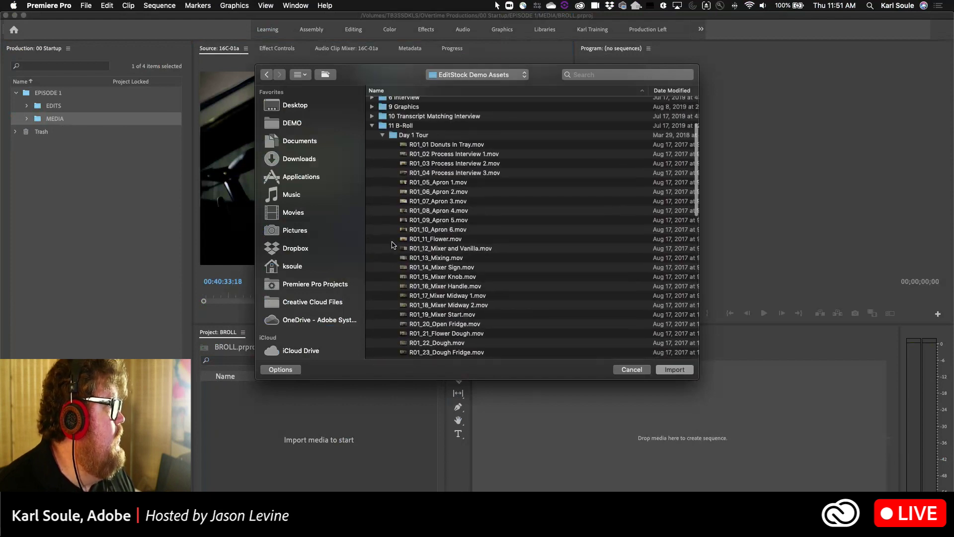
pyautogui.click(393, 140)
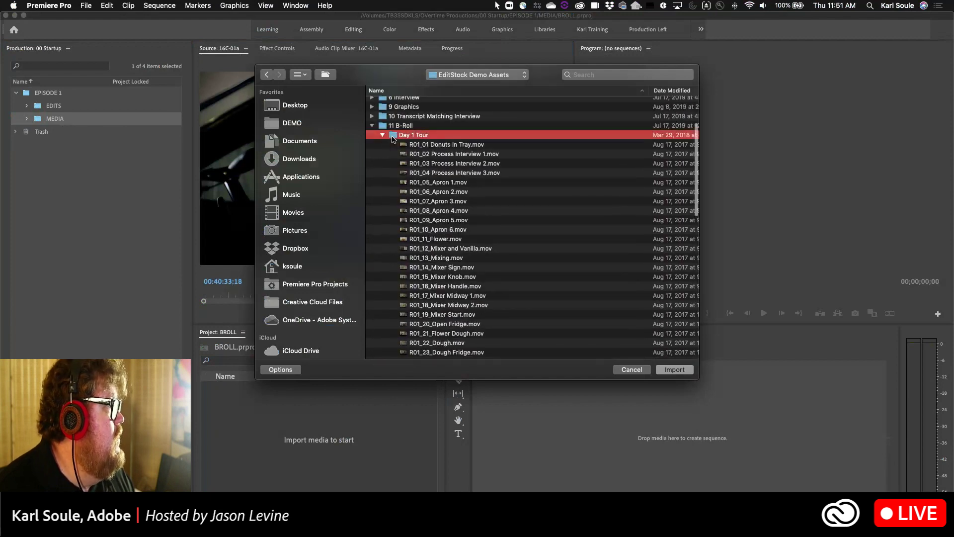
pyautogui.doubleClick(393, 139)
pyautogui.click(393, 139)
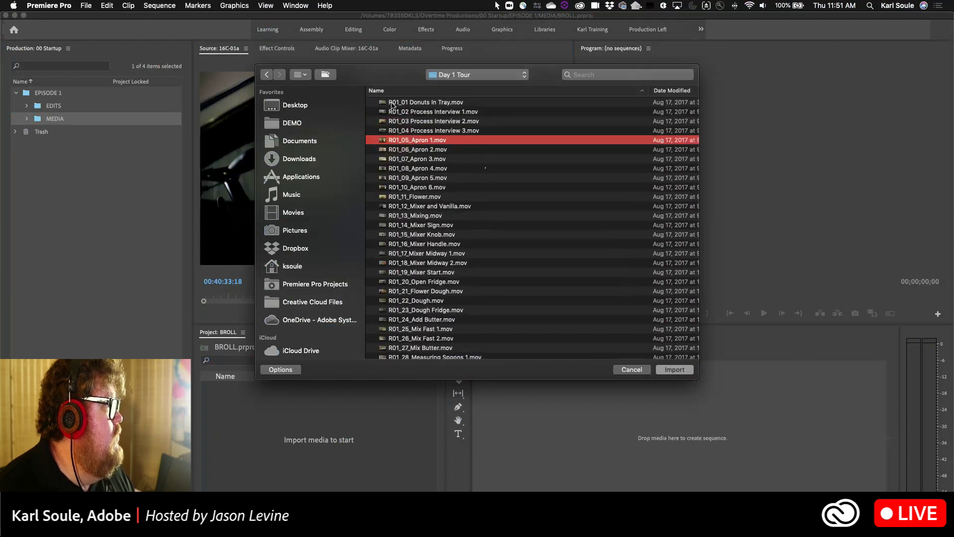
pyautogui.click(389, 103)
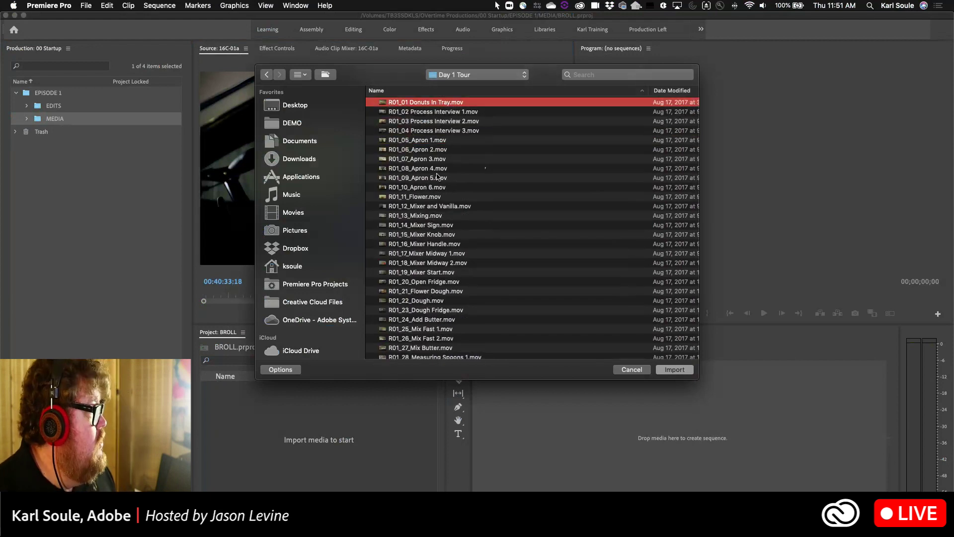
pyautogui.press('super+a')
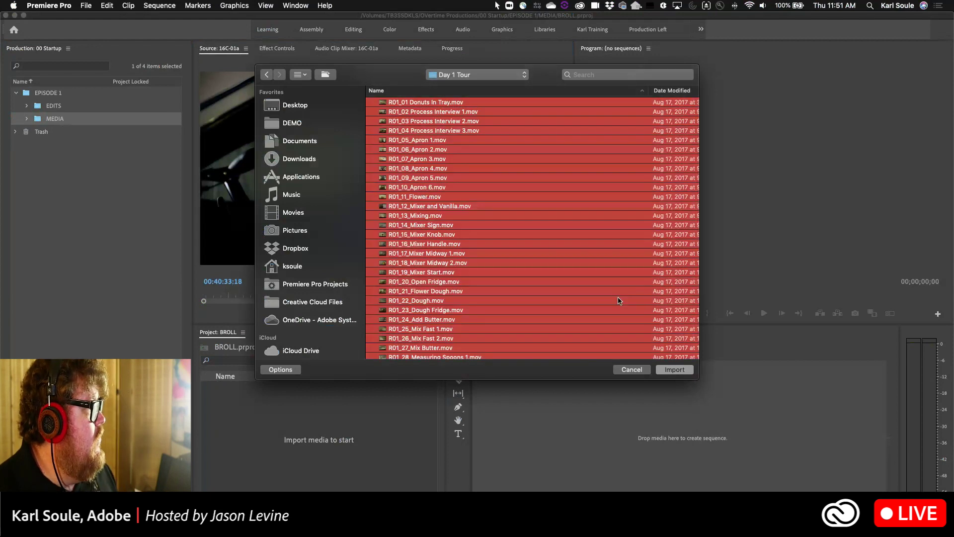
pyautogui.click(675, 370)
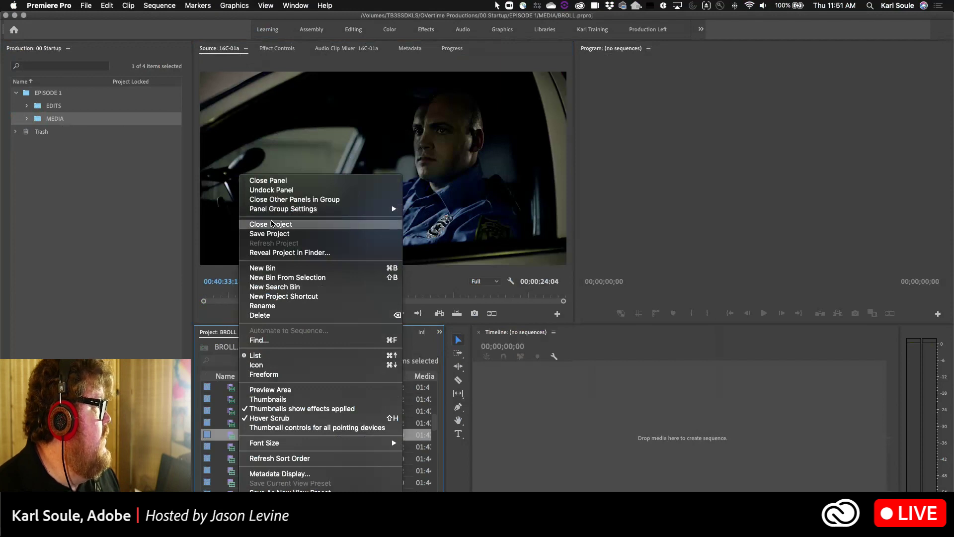
# Close the BROLL project and rename it as "Kitchen" in the MEDIA folder
pyautogui.click(271, 224)
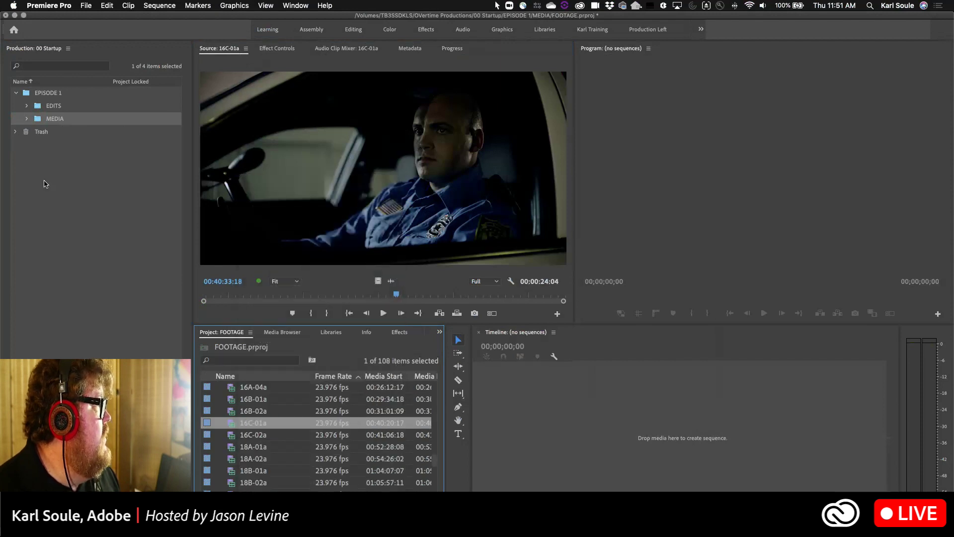
pyautogui.click(27, 119)
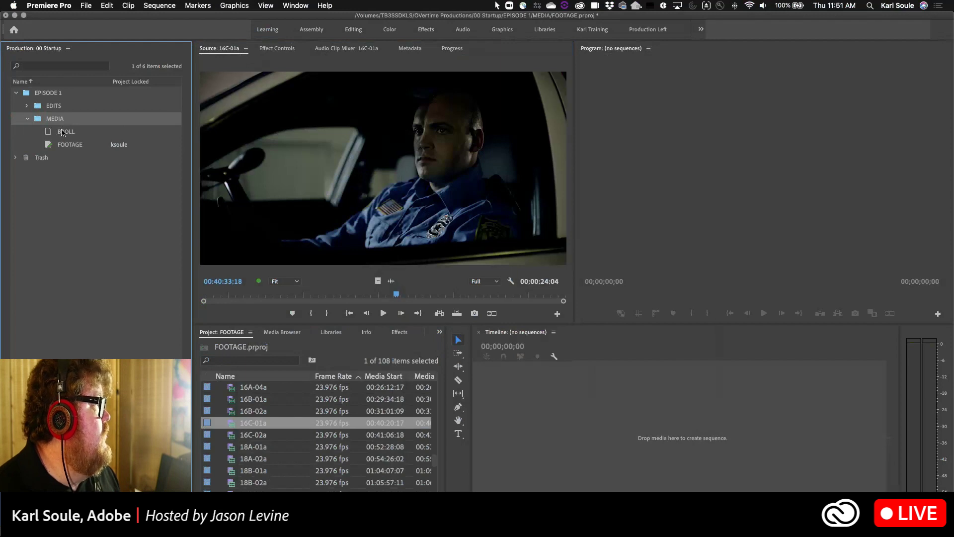
pyautogui.click(63, 132)
pyautogui.click(62, 132)
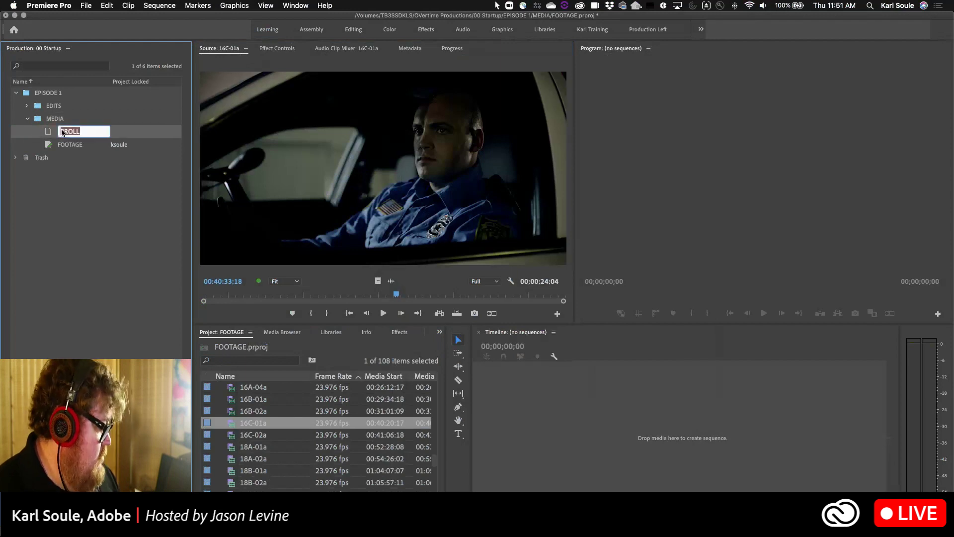
pyautogui.write('Kitchen')
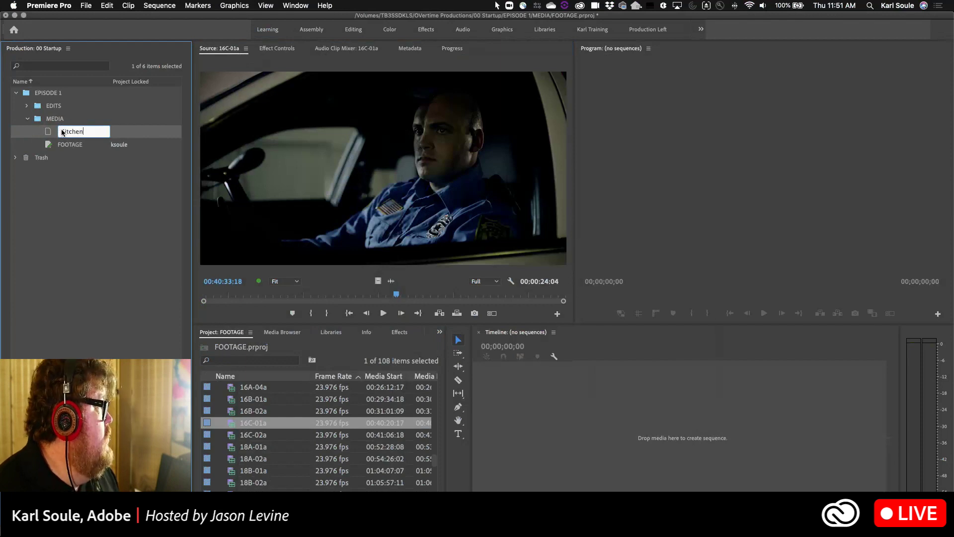
pyautogui.press('Return')
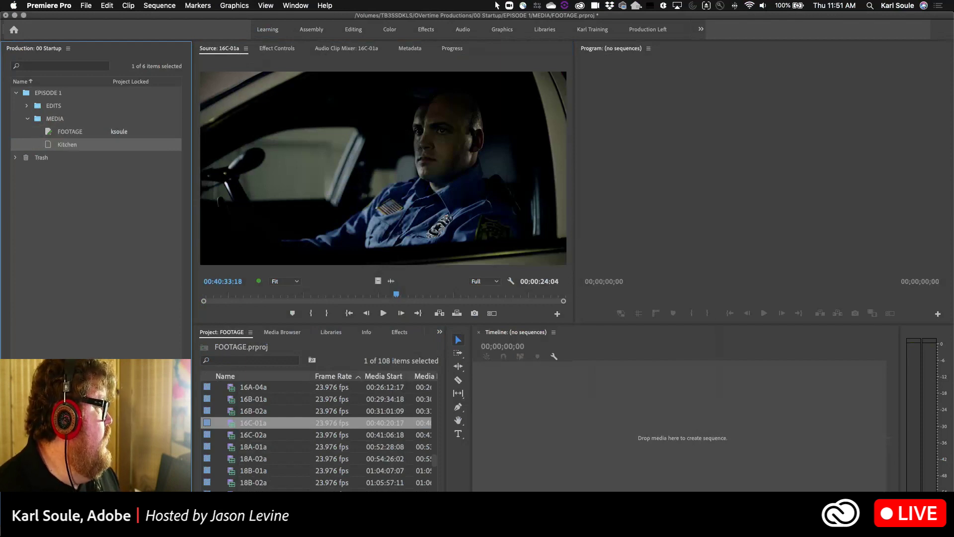
# Create a folder named "BROLL" inside the MEDIA folder and move the Kitchen project into it
pyautogui.press('super+slash')
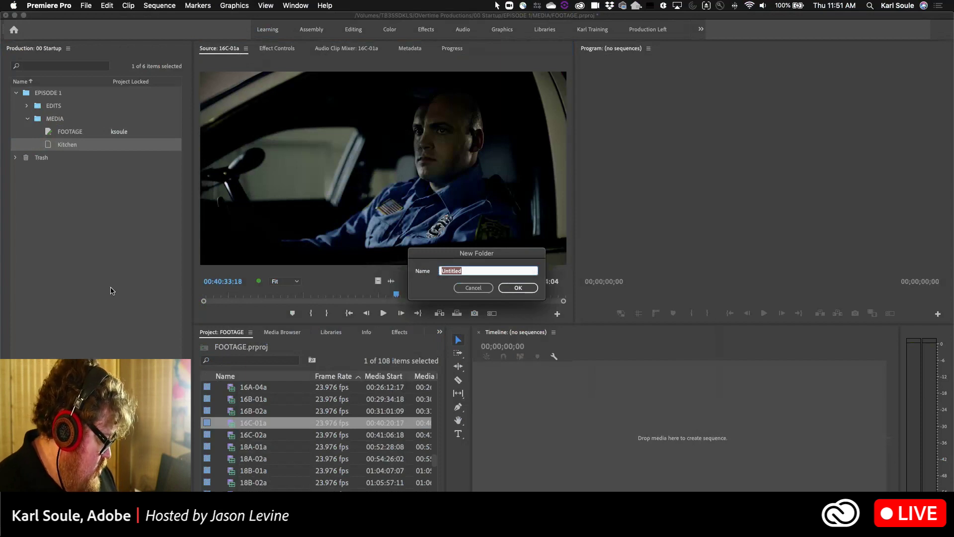
pyautogui.write('BROLL')
pyautogui.press('Return')
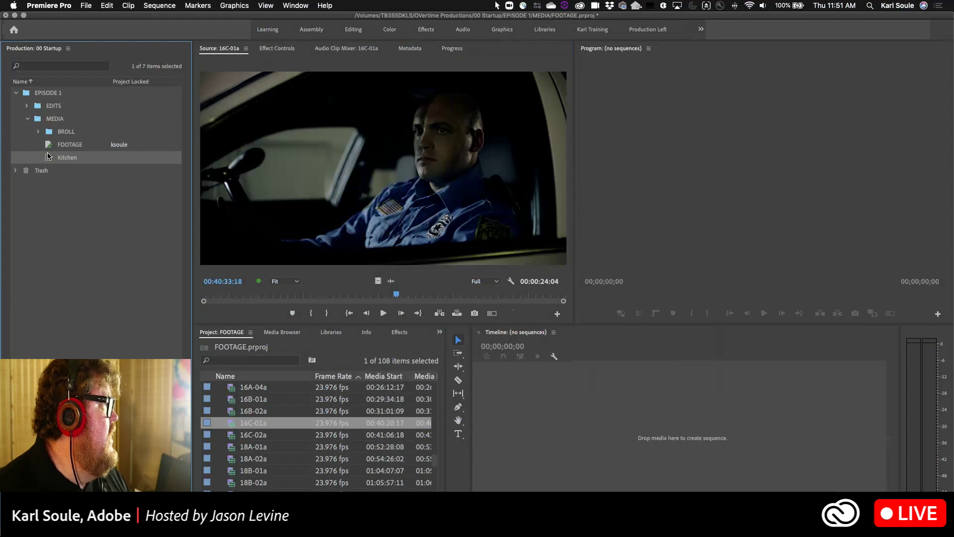
pyautogui.moveTo(48, 159); pyautogui.dragTo(57, 134)
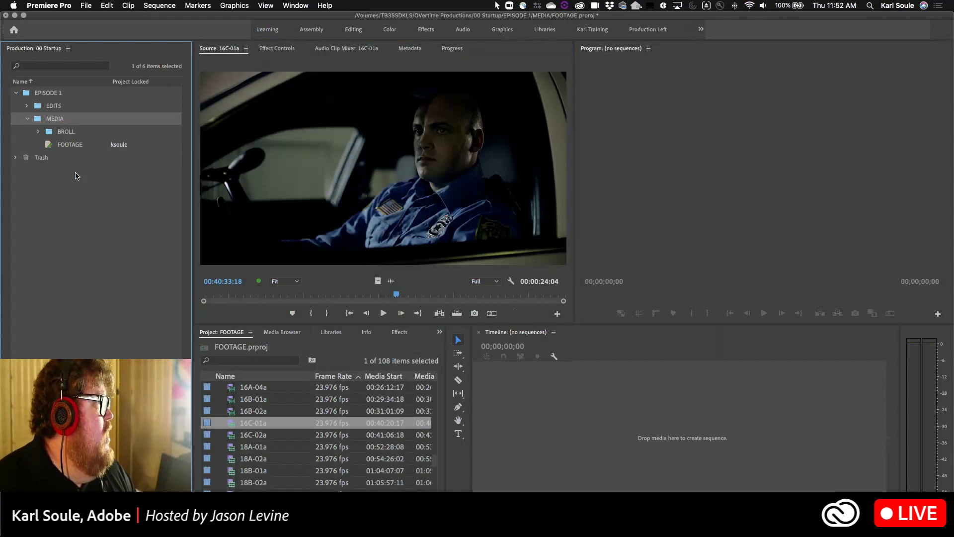
# Close the 00 Startup production, saving the changes to FOOTAGE.prproj
pyautogui.click(85, 4)
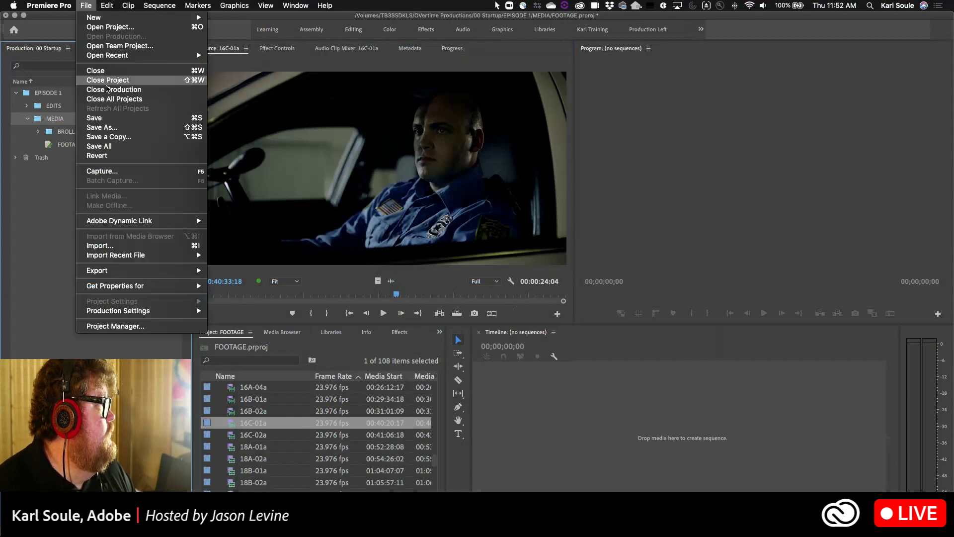
pyautogui.click(107, 85)
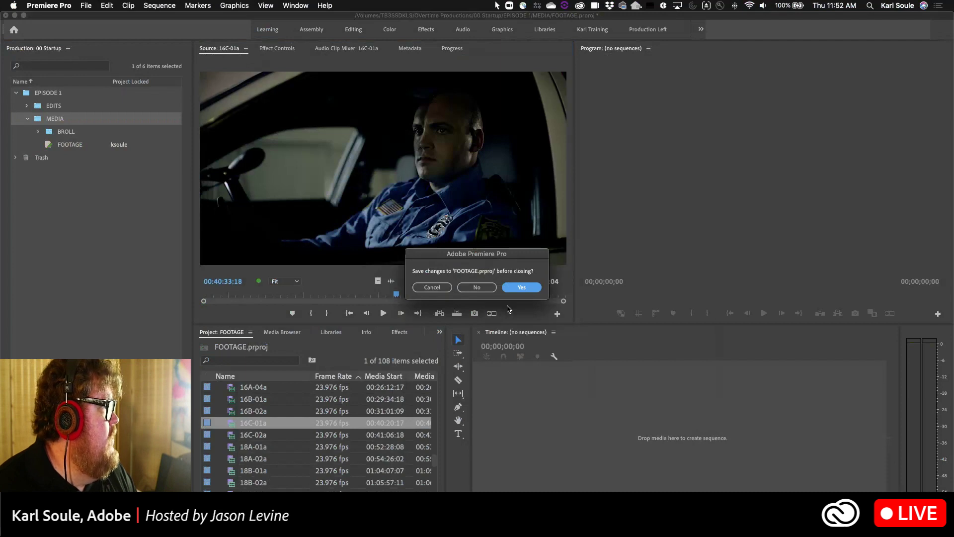
pyautogui.click(521, 287)
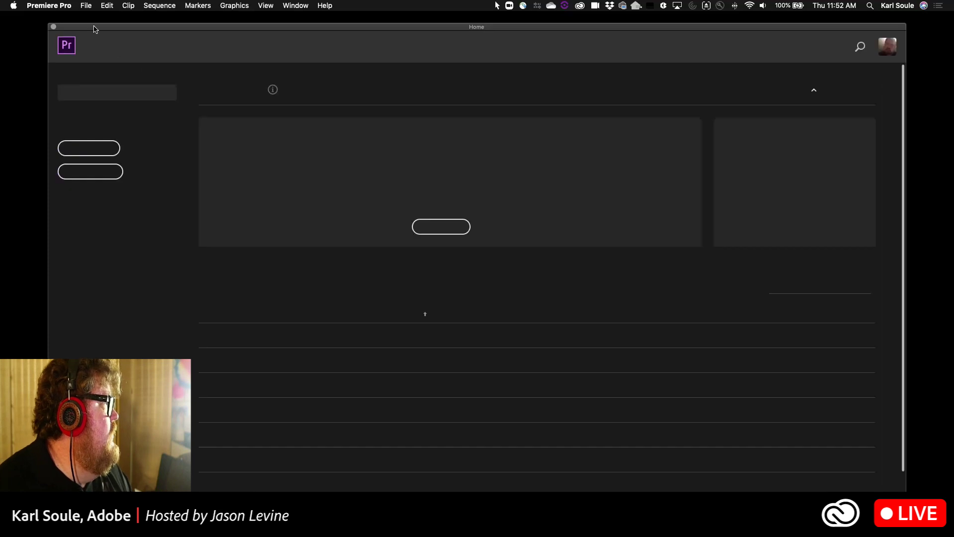
# Open the recent production "02 Organized"
pyautogui.click(86, 6)
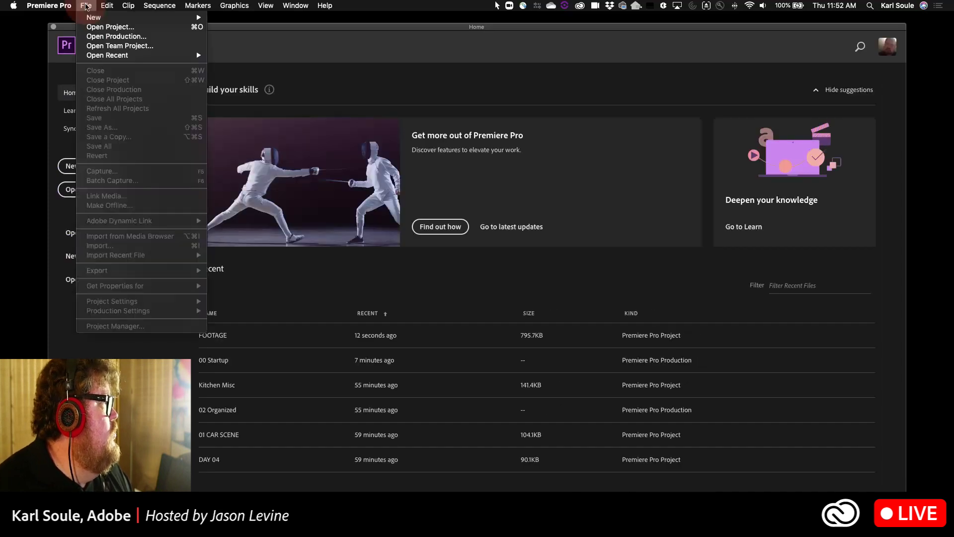
pyautogui.click(95, 37)
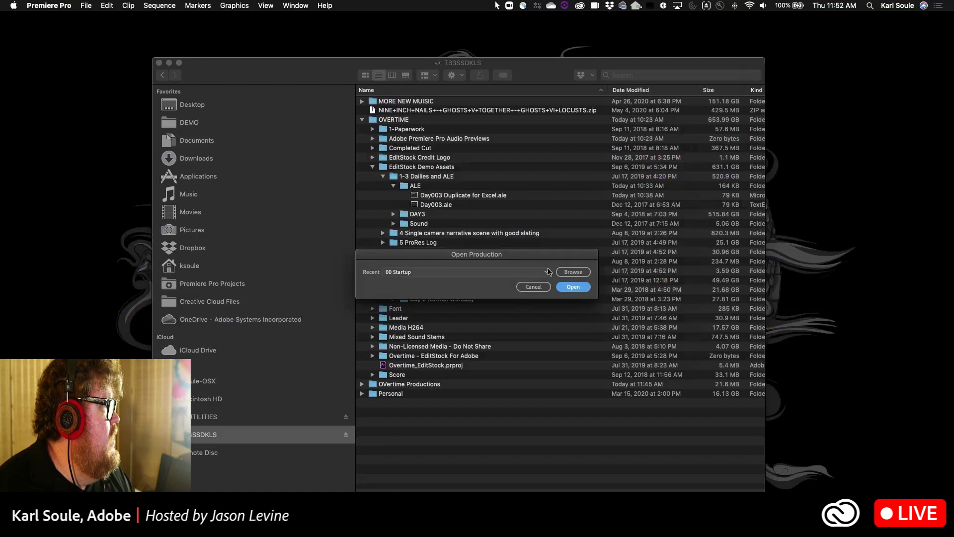
pyautogui.click(545, 272)
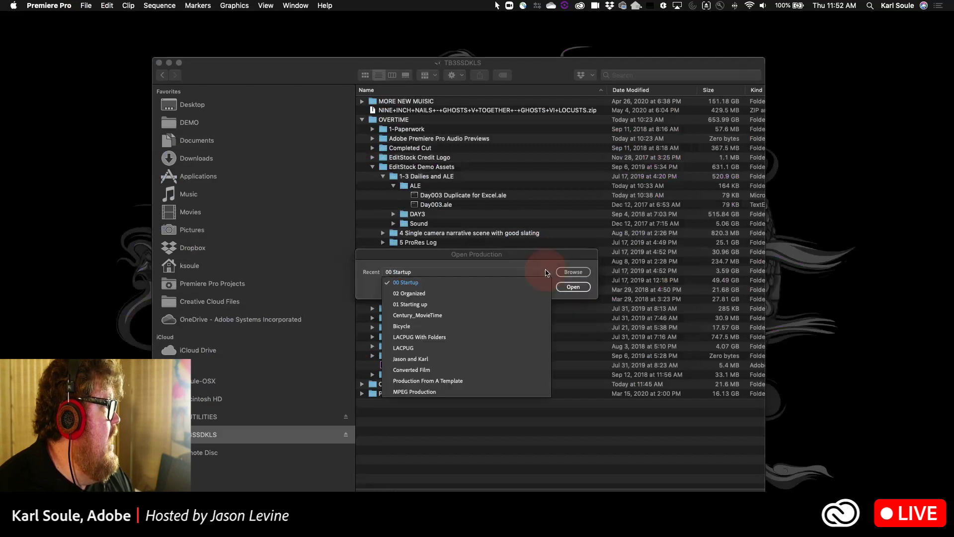
pyautogui.click(413, 297)
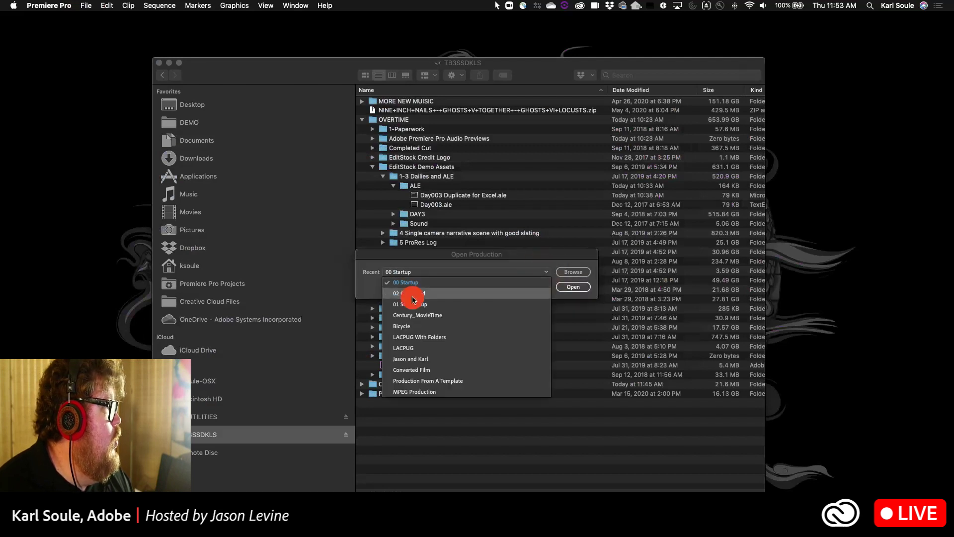
pyautogui.click(573, 287)
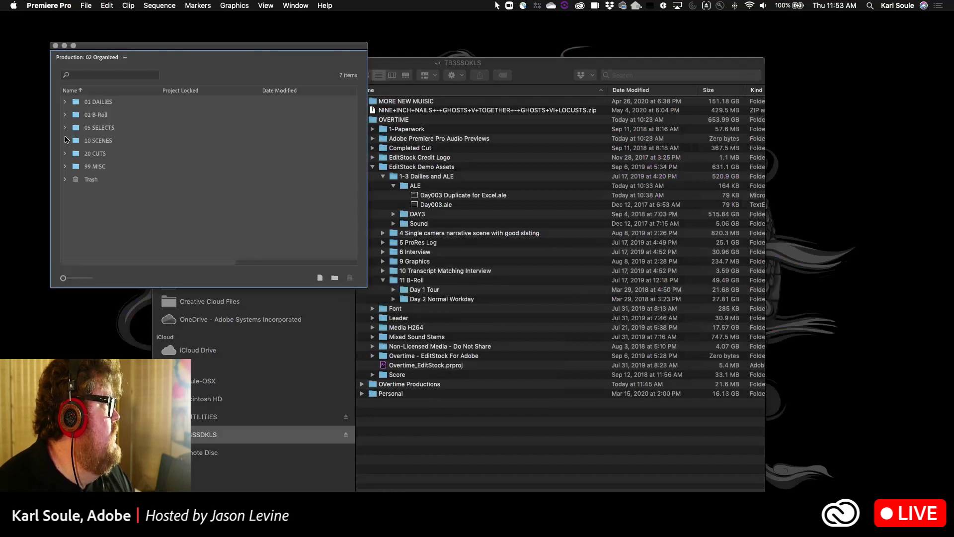
# Expand the 10 SCENES and 05 SELECTS folders and open the 01 CAR SCENE project
pyautogui.click(65, 140)
pyautogui.click(66, 128)
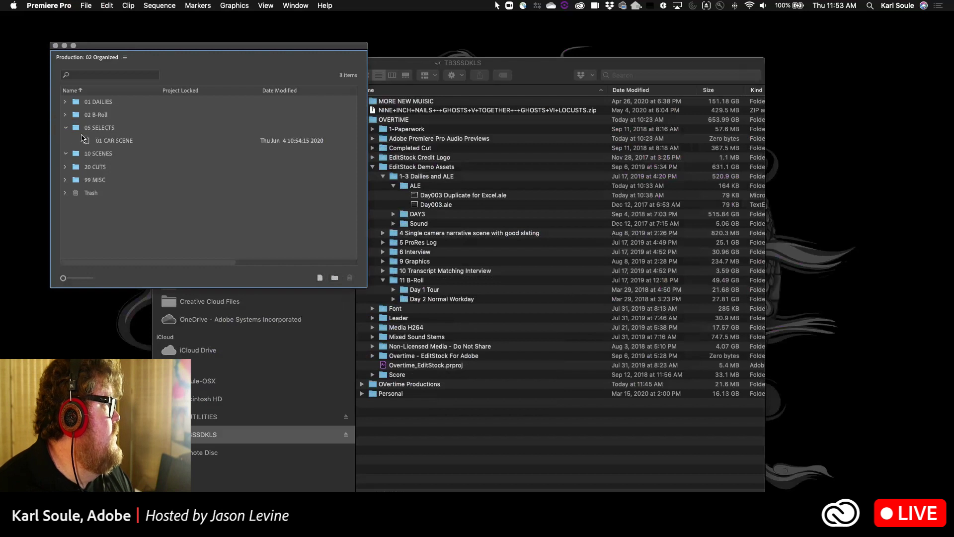
pyautogui.doubleClick(85, 139)
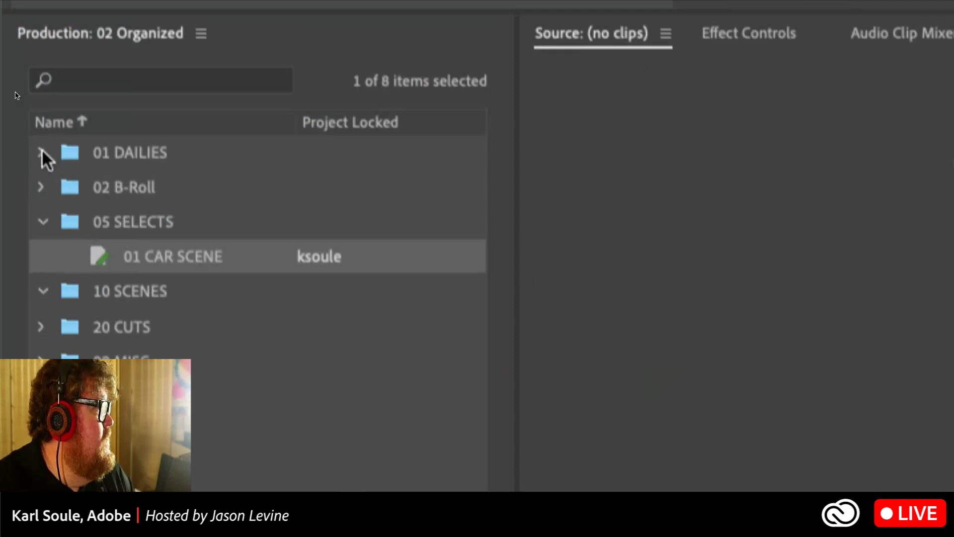
# Create a new project named "Office" inside the 02 B-Roll folder of the production
pyautogui.click(41, 153)
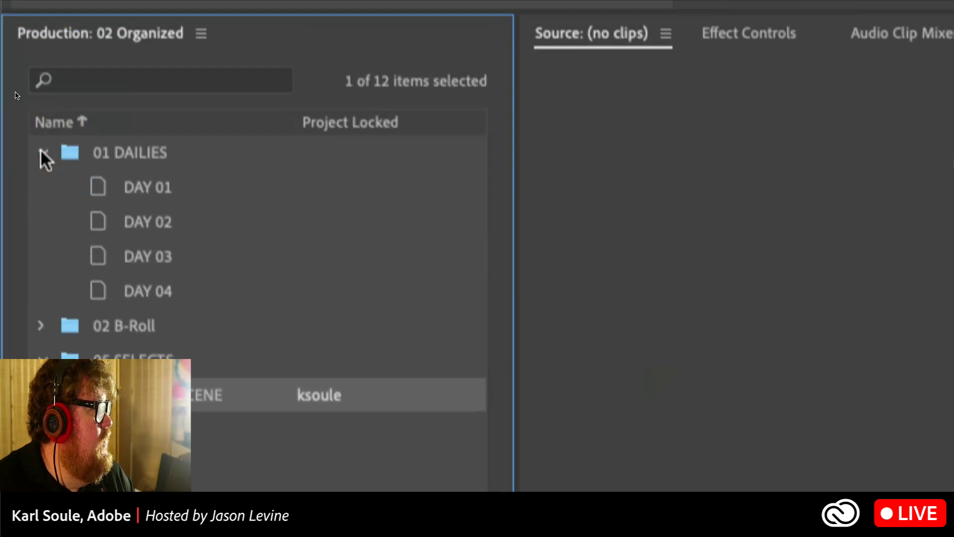
pyautogui.click(41, 153)
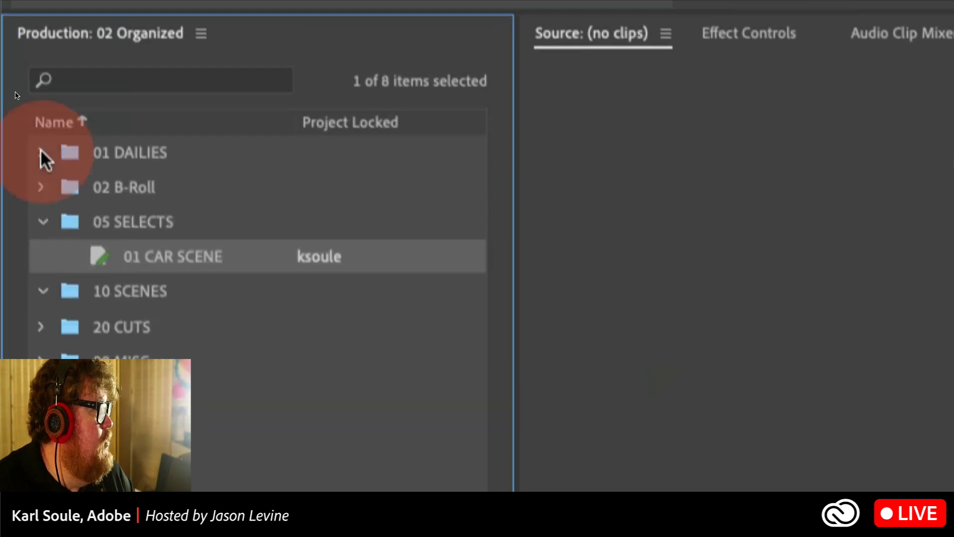
pyautogui.click(41, 187)
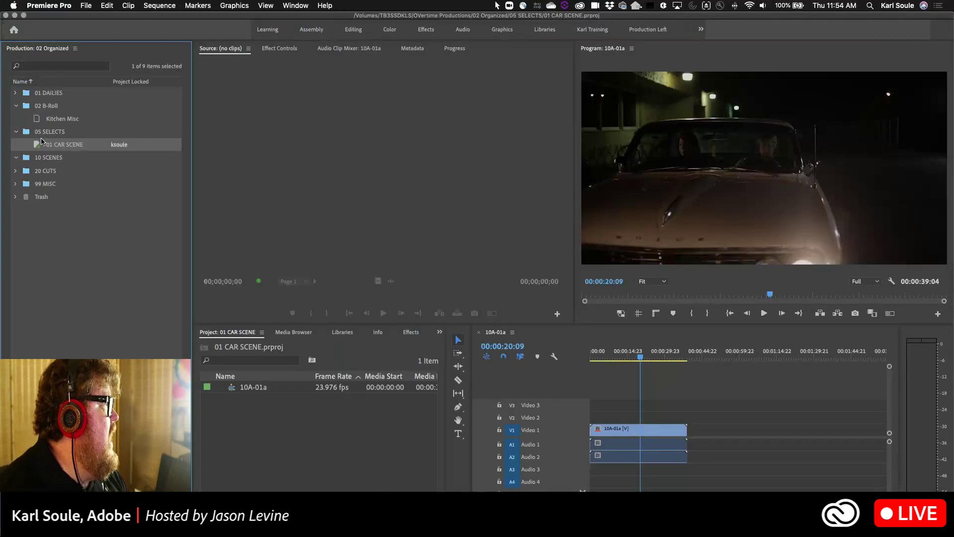
pyautogui.click(28, 106)
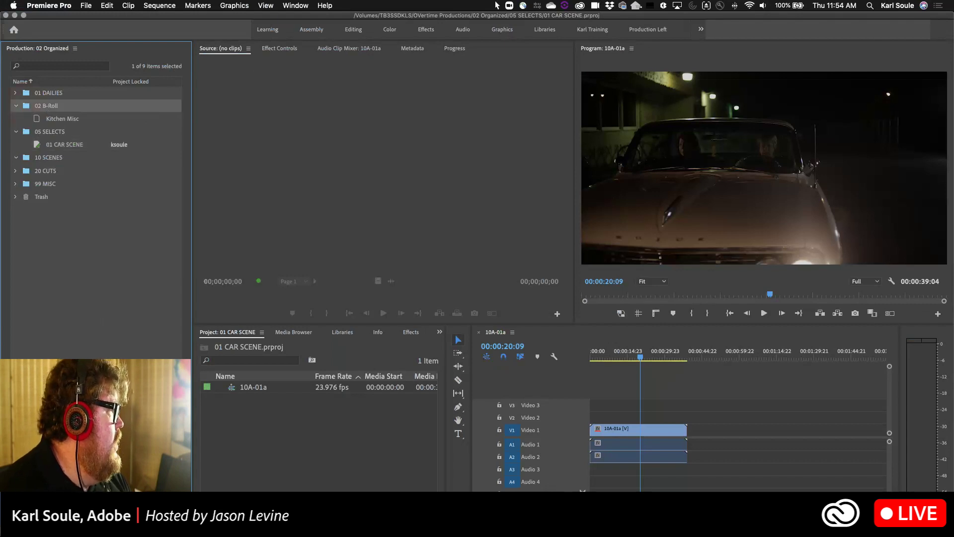
pyautogui.press('super+alt+n')
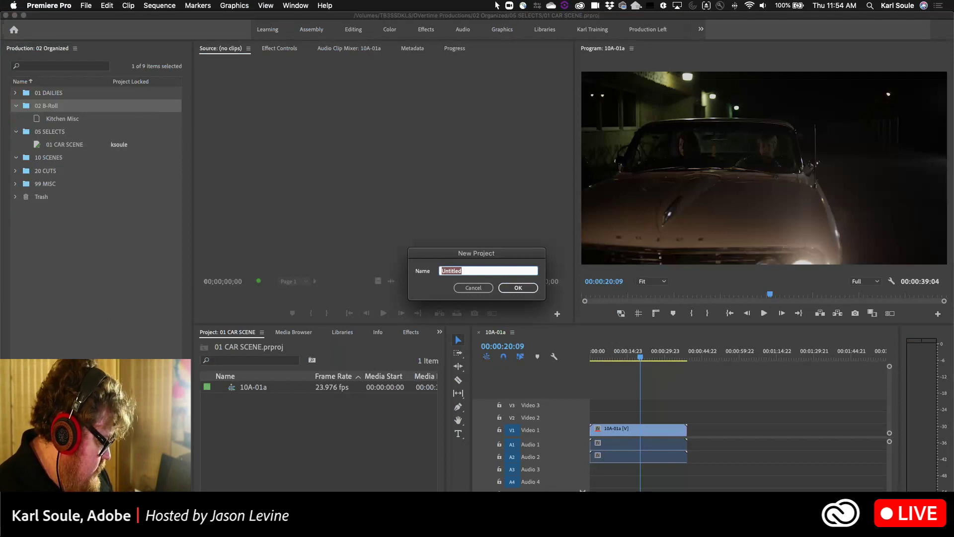
pyautogui.write('Office')
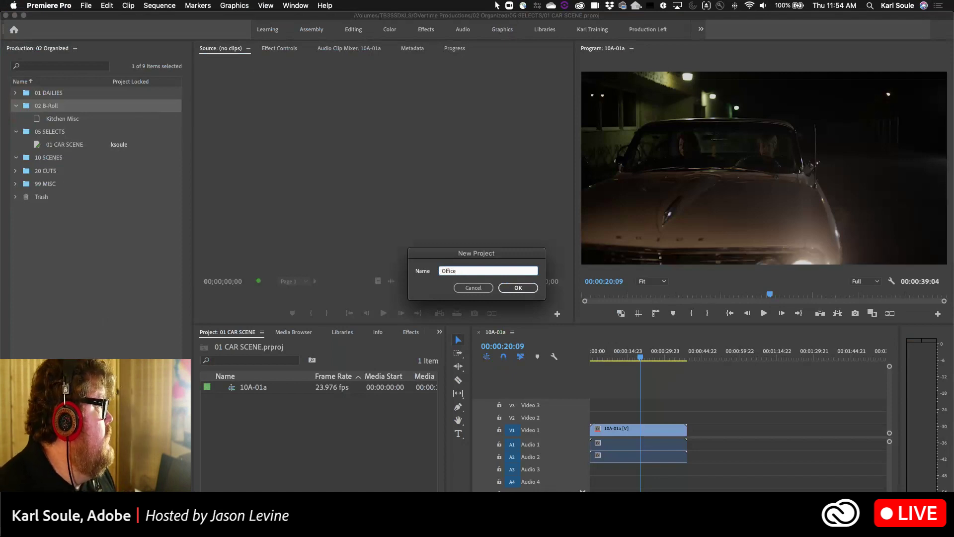
pyautogui.press('Return')
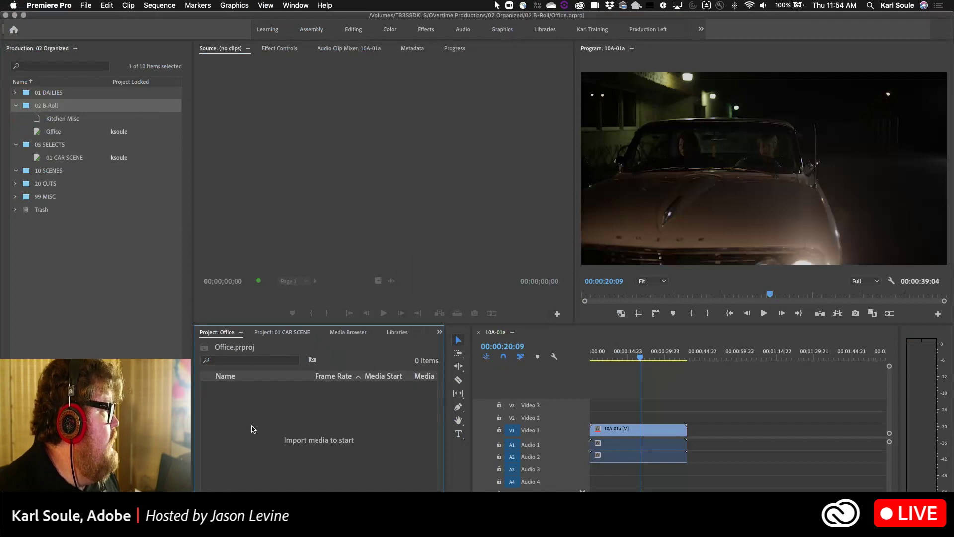
# Import all the clips from 11 B-Roll > Day 2 Normal Workday into the Office project
pyautogui.click(298, 447)
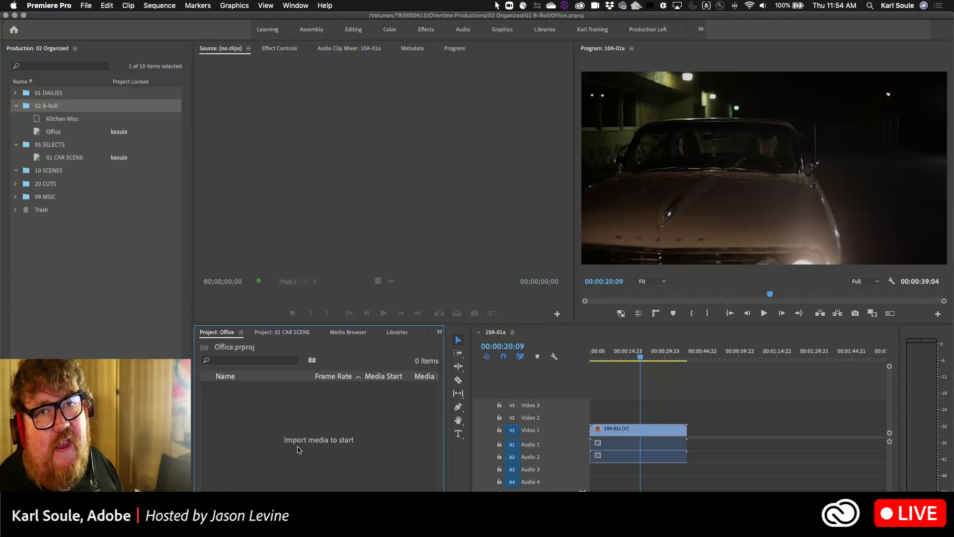
pyautogui.doubleClick(299, 448)
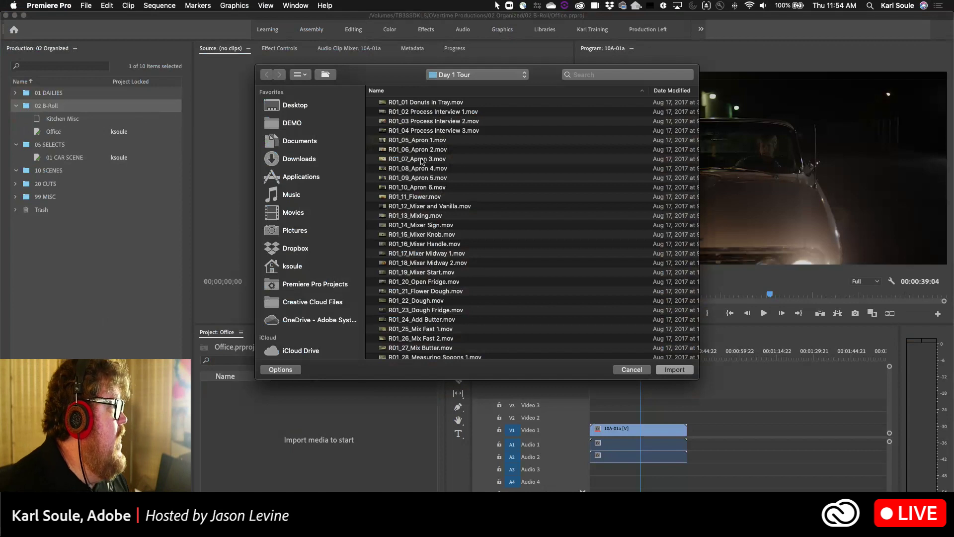
pyautogui.click(475, 74)
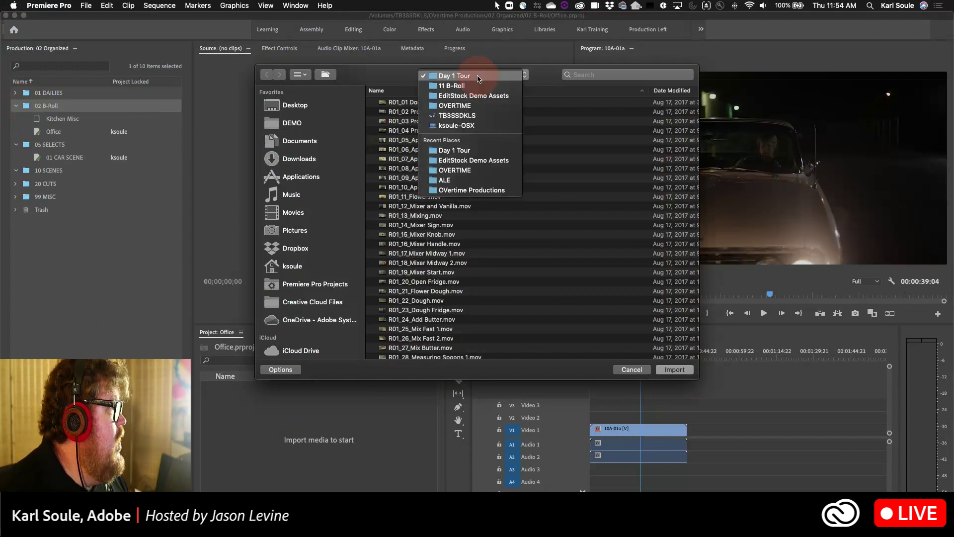
pyautogui.press('Escape')
pyautogui.press('super+Up')
pyautogui.click(371, 102)
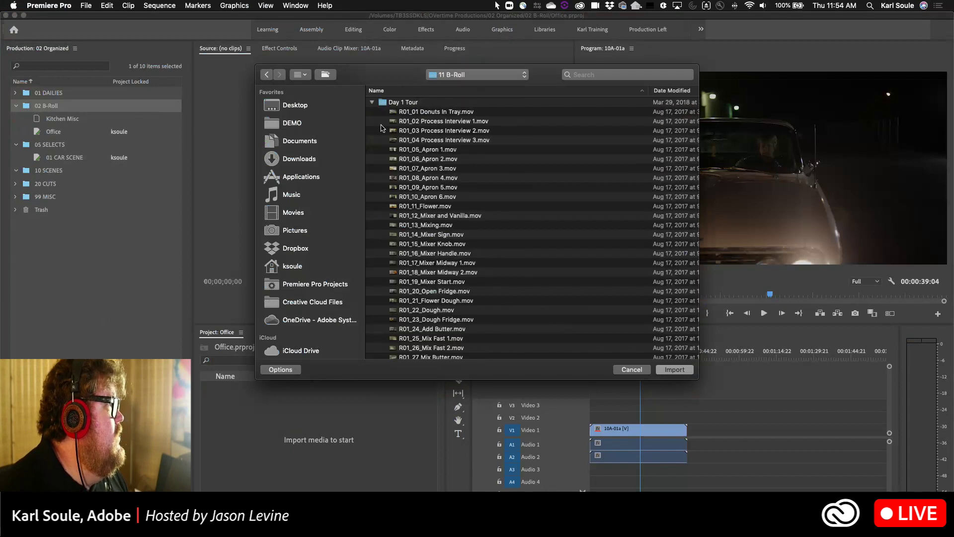
pyautogui.click(372, 101)
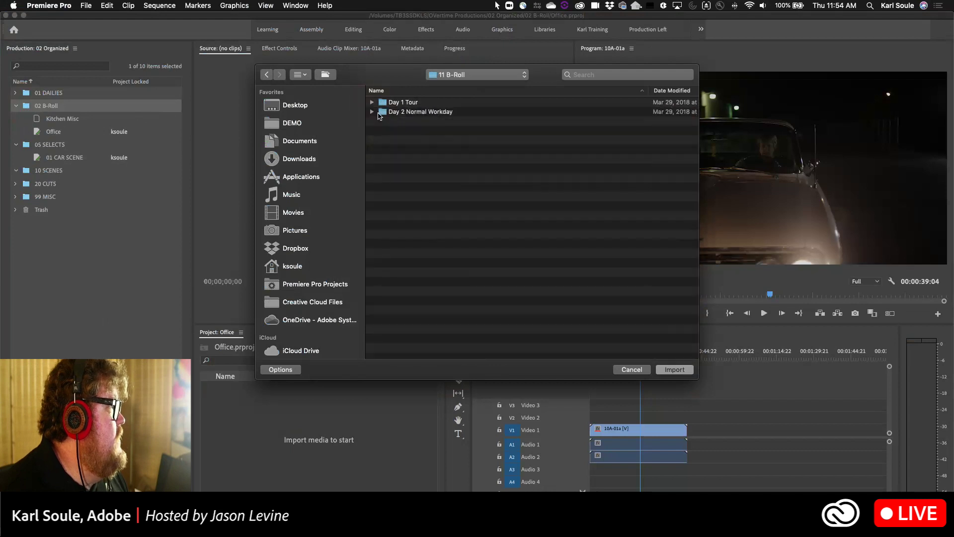
pyautogui.click(383, 111)
pyautogui.doubleClick(383, 112)
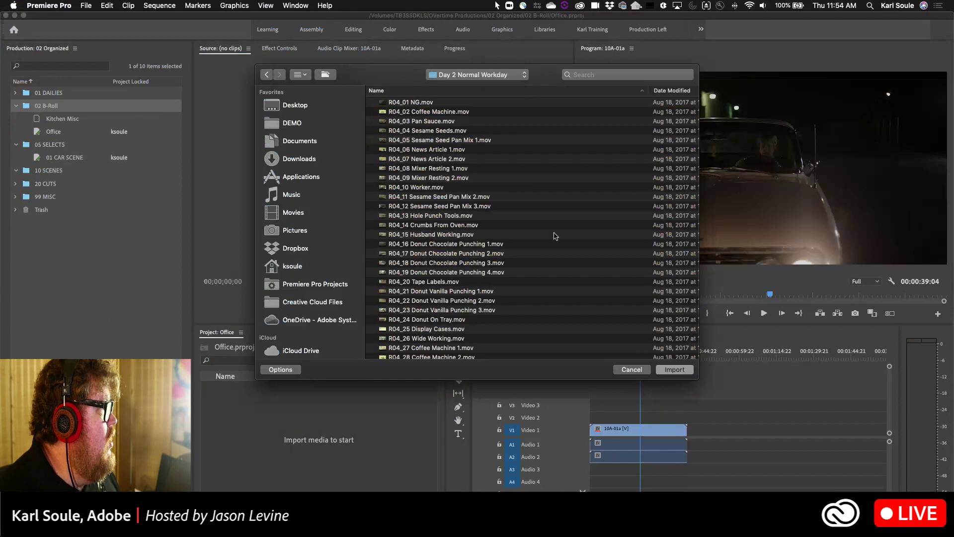
pyautogui.press('super+a')
pyautogui.click(676, 369)
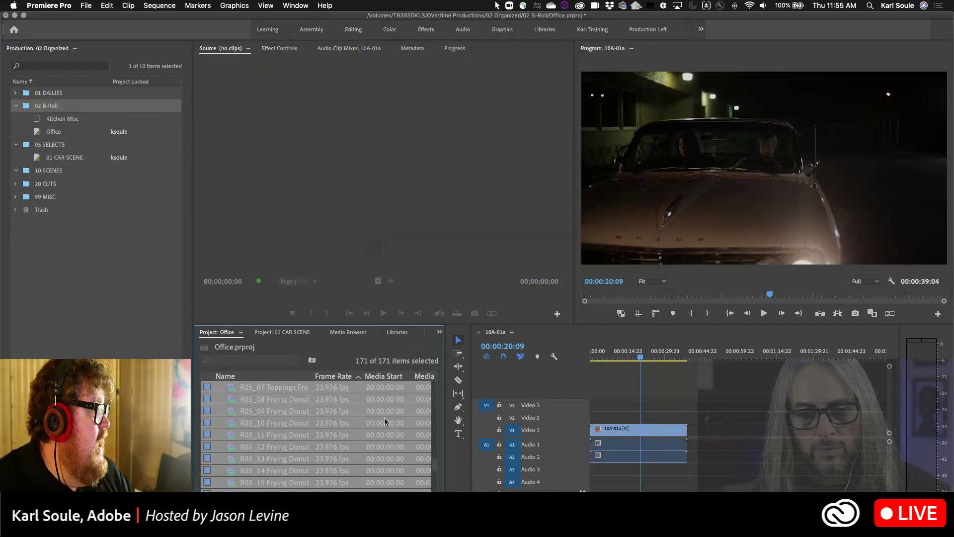
# Load the R05_11 Frying Donuts clip from the Office project into the Source monitor
pyautogui.click(69, 258)
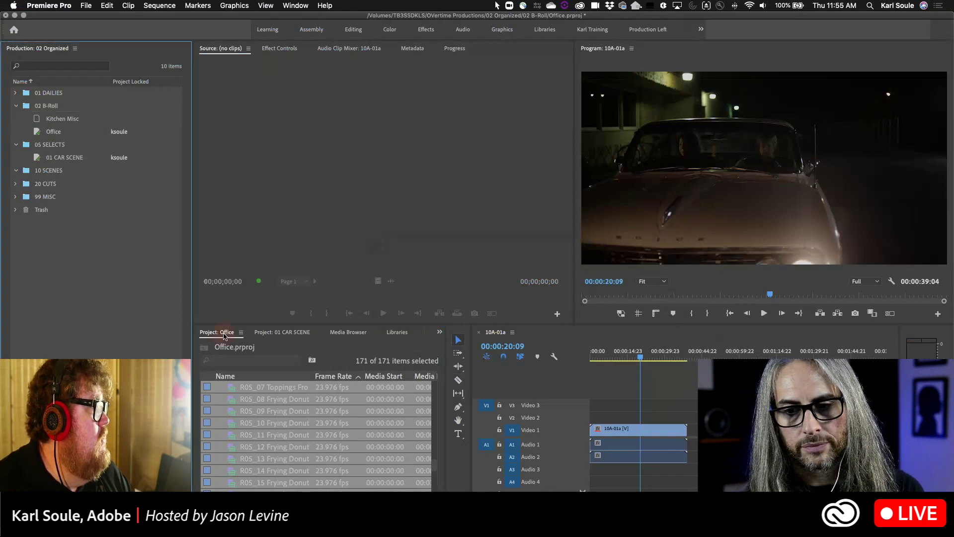
pyautogui.click(221, 335)
pyautogui.click(144, 320)
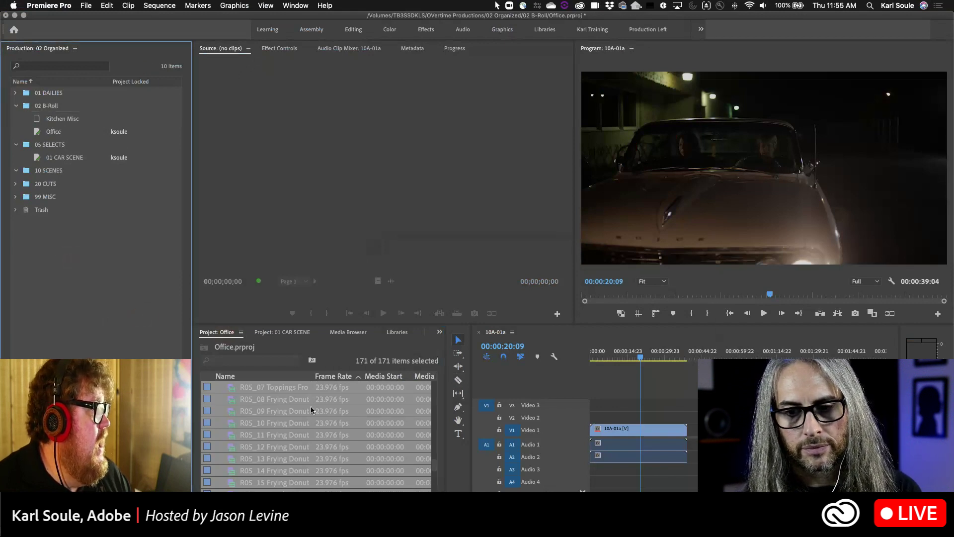
pyautogui.click(291, 451)
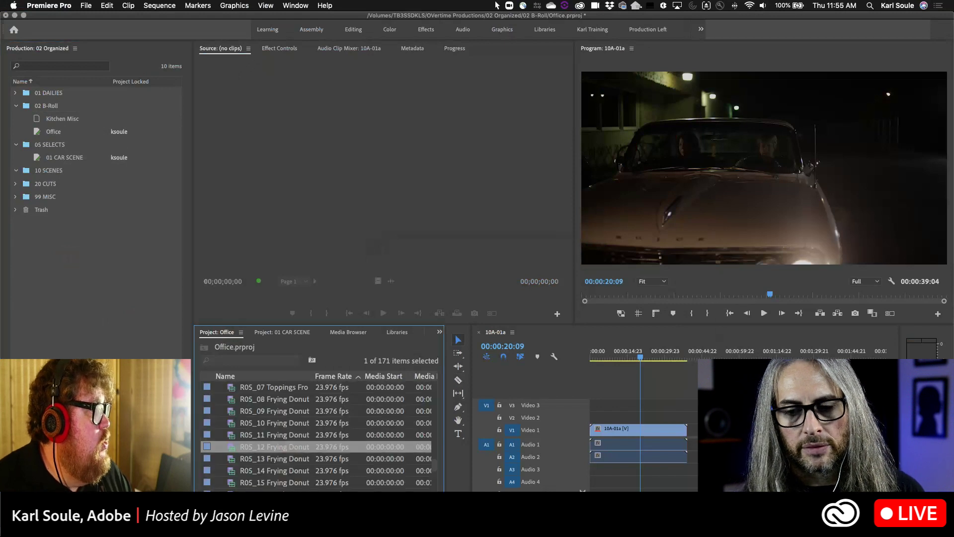
pyautogui.click(231, 438)
pyautogui.doubleClick(231, 437)
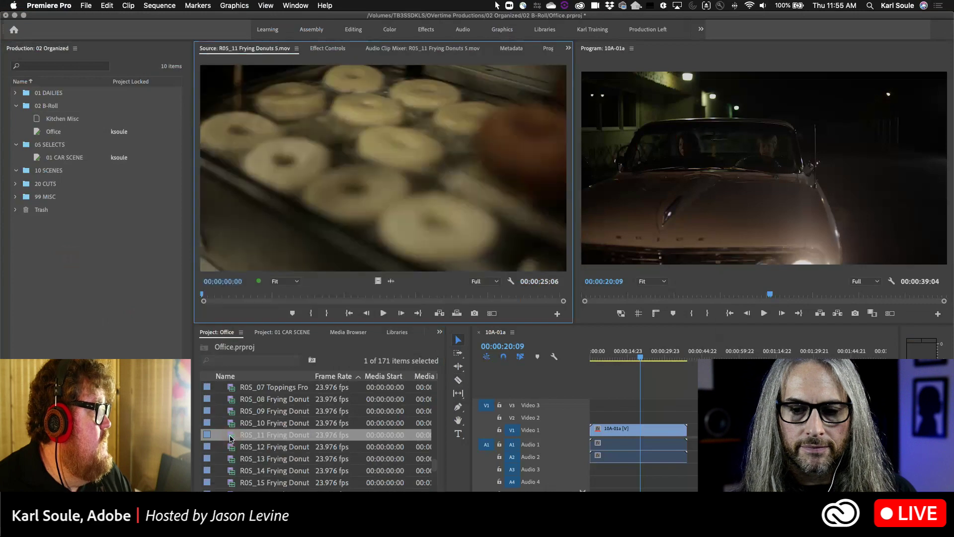
# Mark the donut clip from 00:00:08:19 to 00:00:19:17 and overwrite it into the 10A-01a sequence at 00:00:44:13
pyautogui.moveTo(276, 298); pyautogui.dragTo(326, 296)
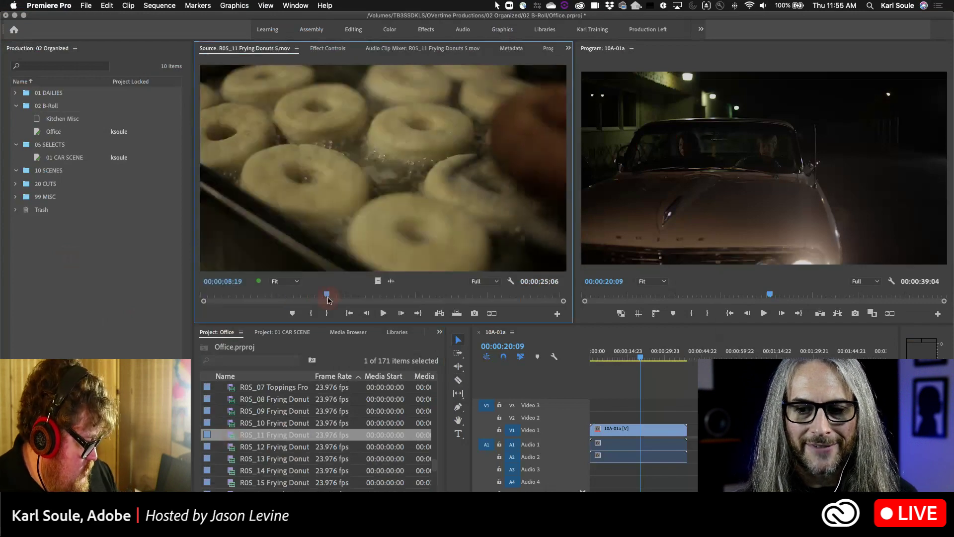
pyautogui.press('i')
pyautogui.click(484, 294)
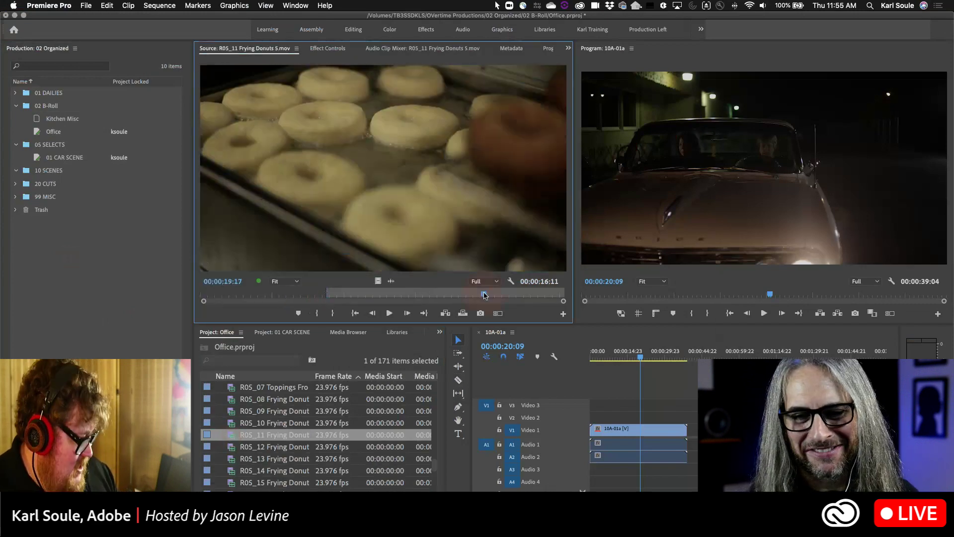
pyautogui.press('o')
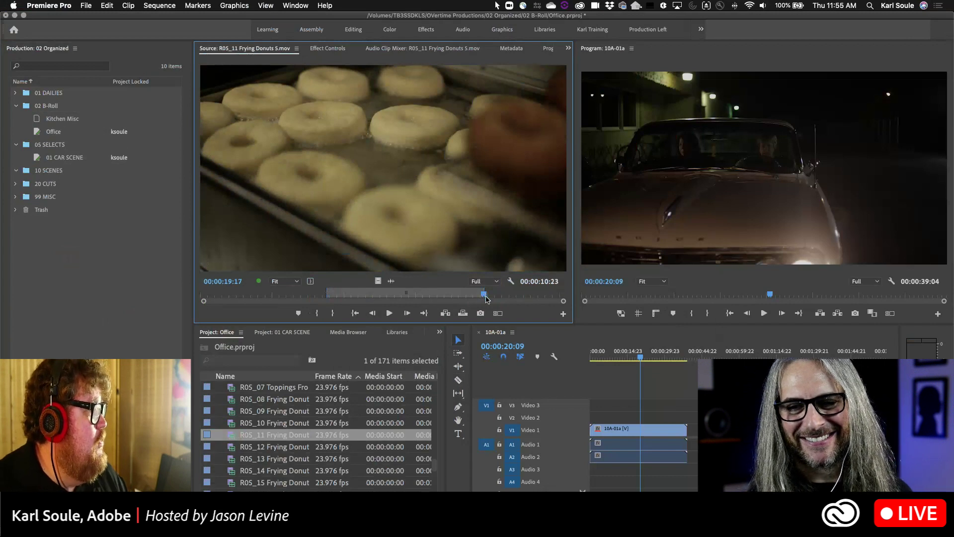
pyautogui.click(702, 355)
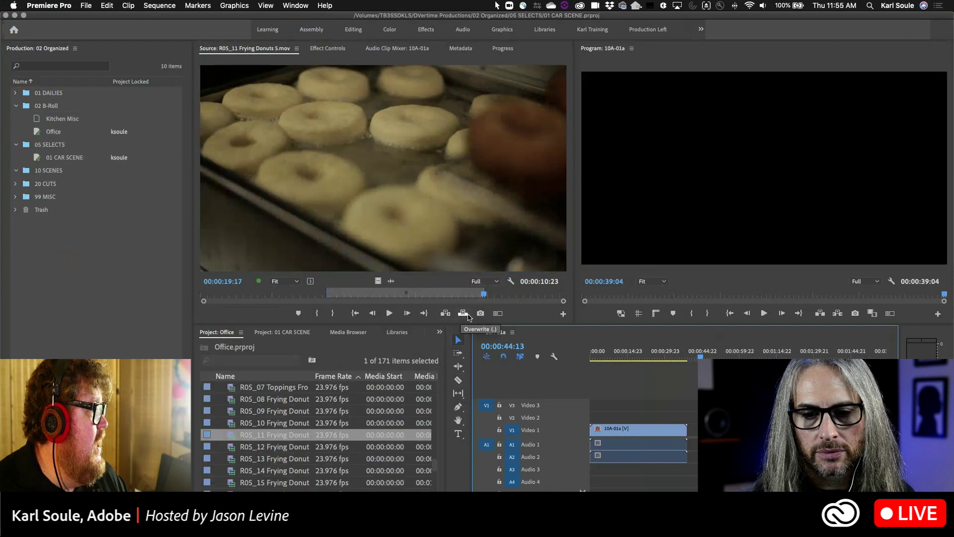
pyautogui.click(463, 313)
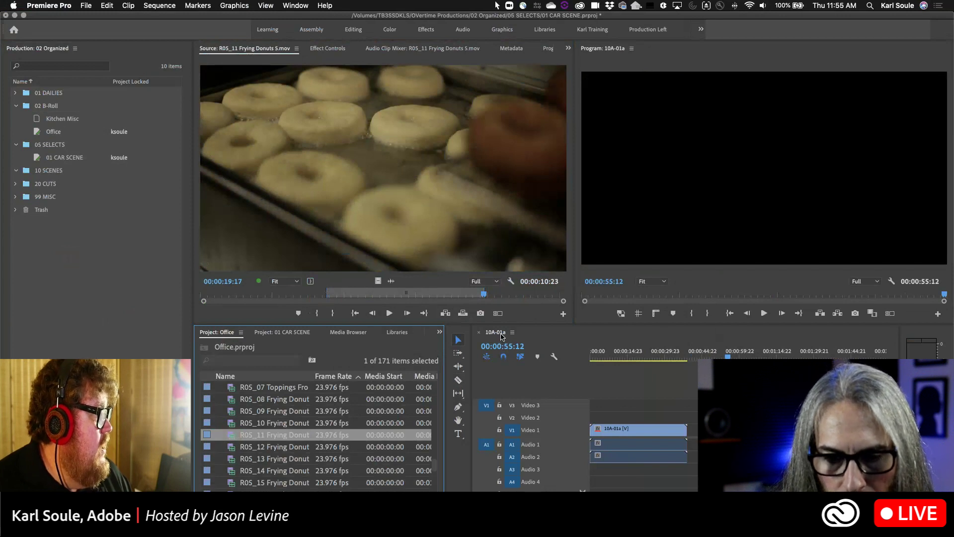
# Reveal the open 10A-01a sequence in the 01 CAR SCENE project and rename it "Selects 1"
pyautogui.click(512, 333)
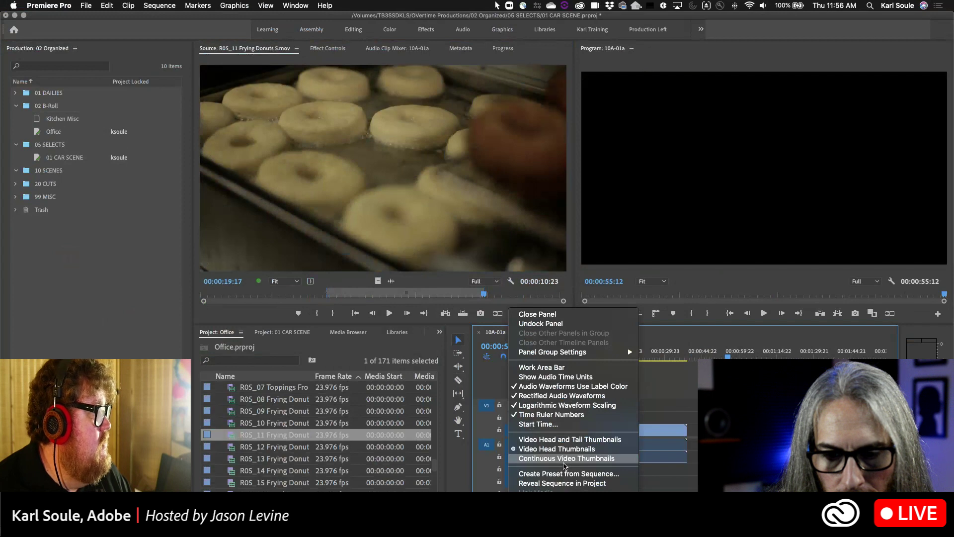
pyautogui.click(563, 458)
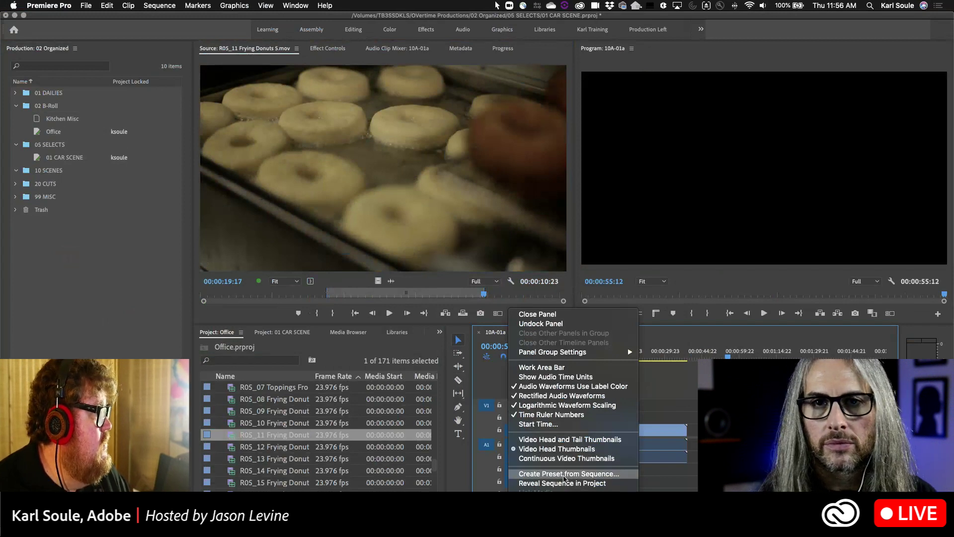
pyautogui.click(564, 484)
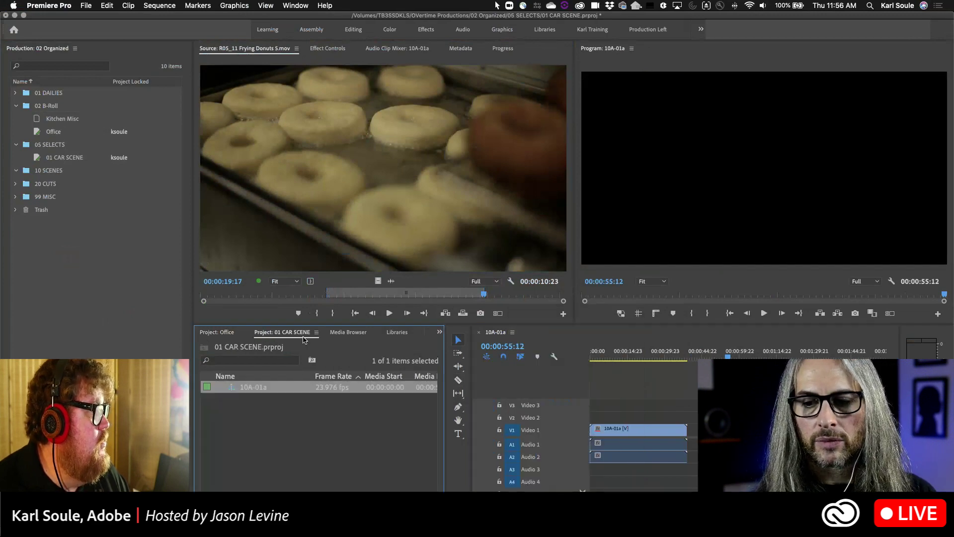
pyautogui.click(249, 386)
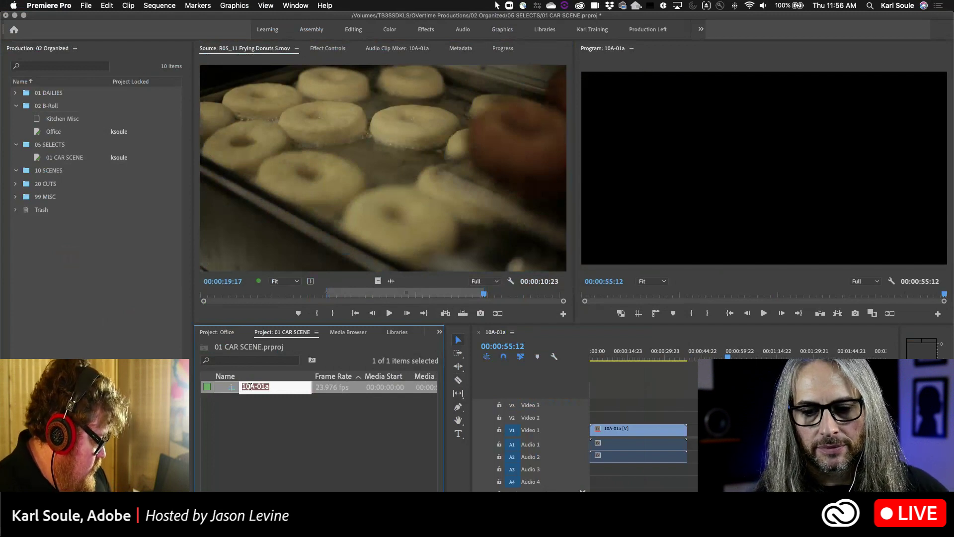
pyautogui.write('Selects 1')
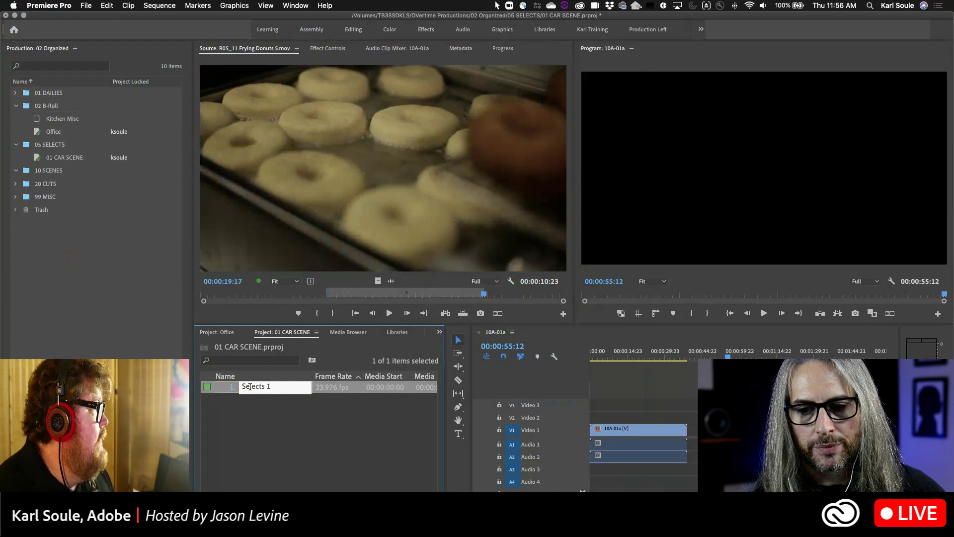
pyautogui.press('Return')
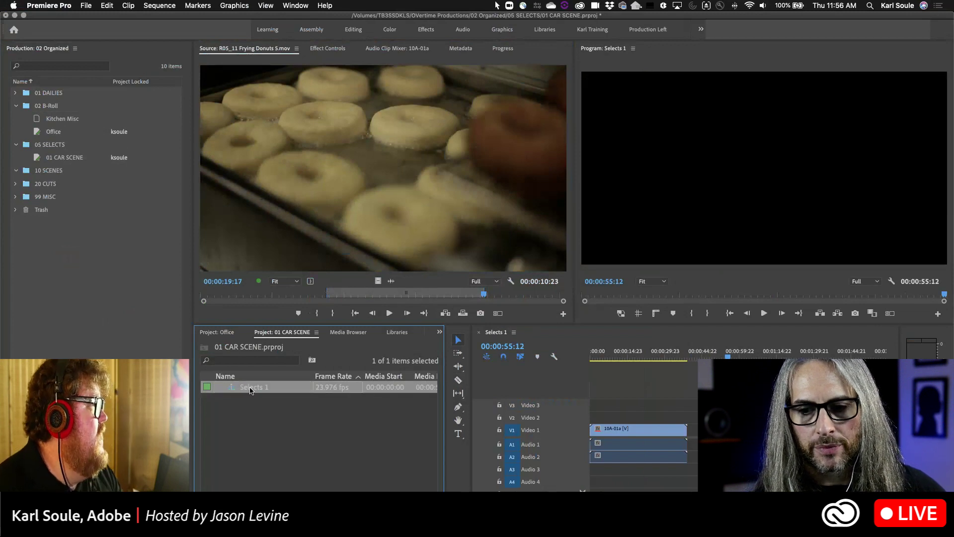
pyautogui.click(231, 407)
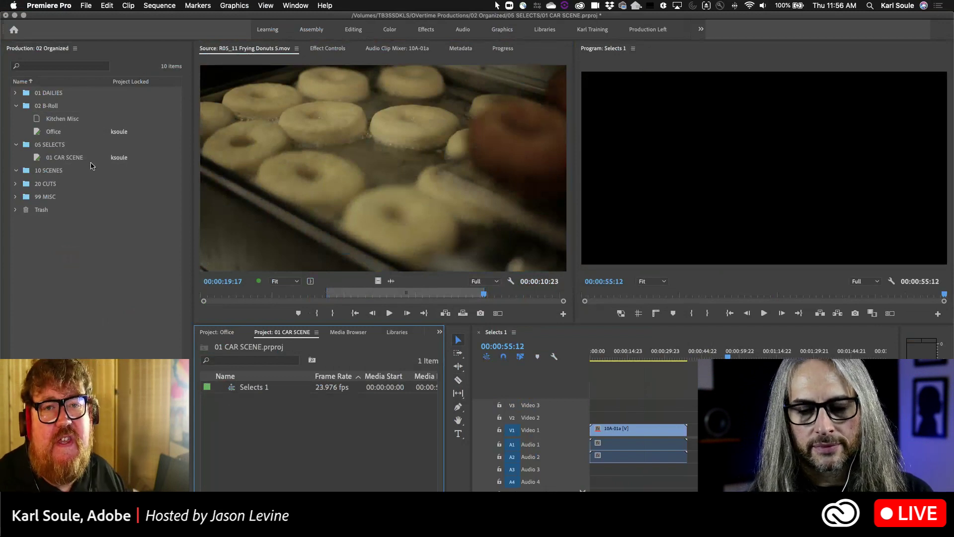
# Close the Office project and save its changes
pyautogui.click(440, 332)
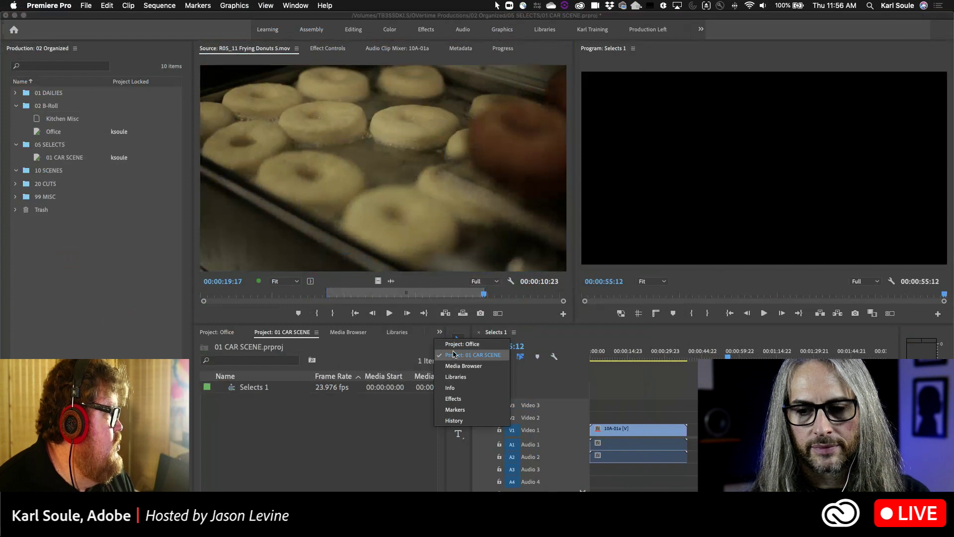
pyautogui.click(453, 344)
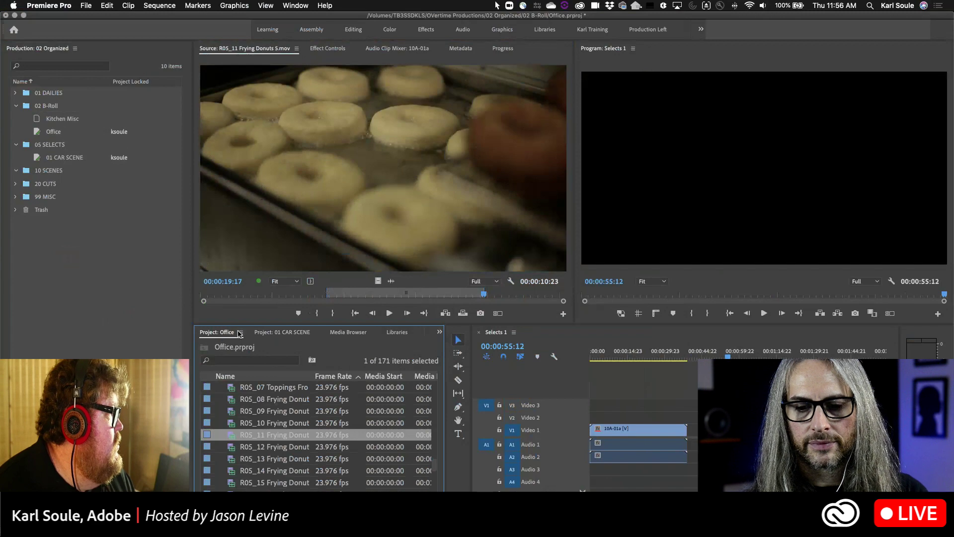
pyautogui.click(241, 332)
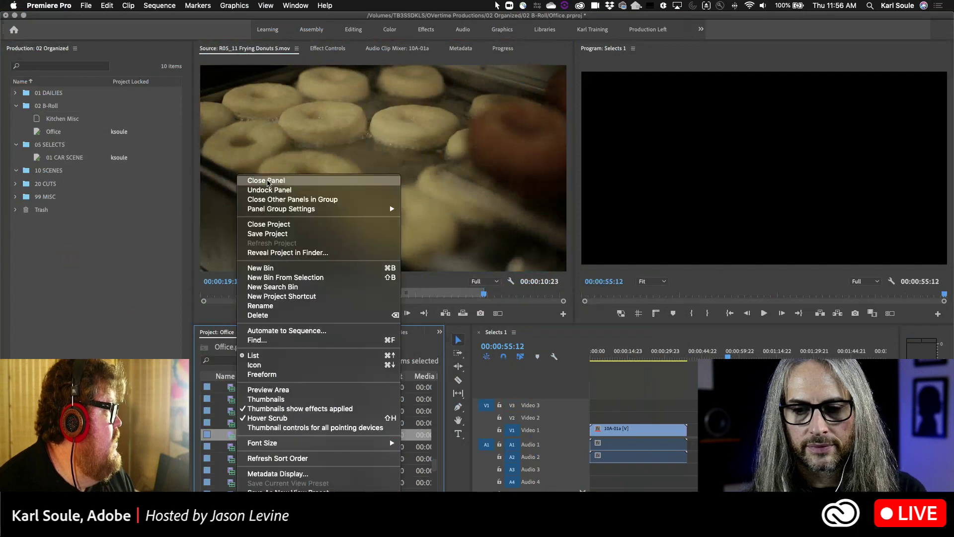
pyautogui.click(274, 224)
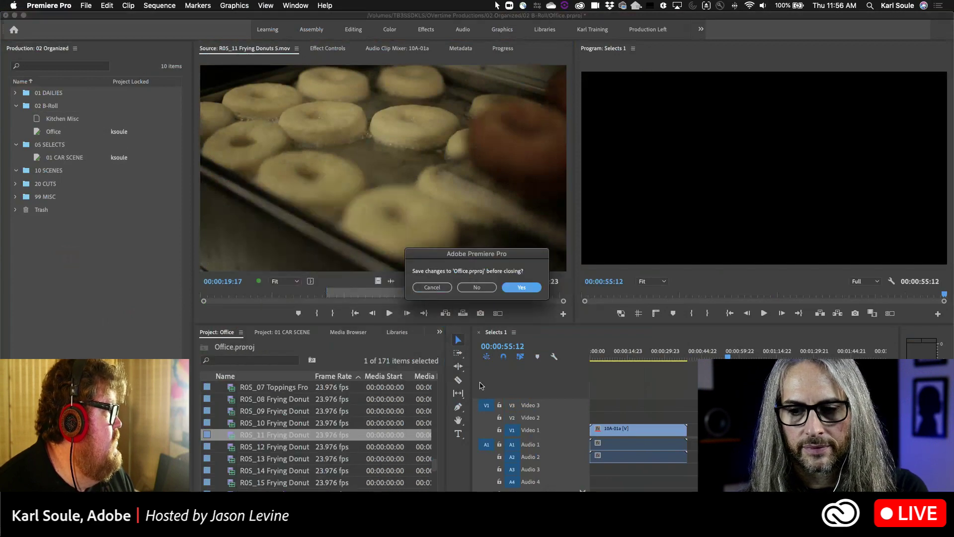
pyautogui.click(525, 288)
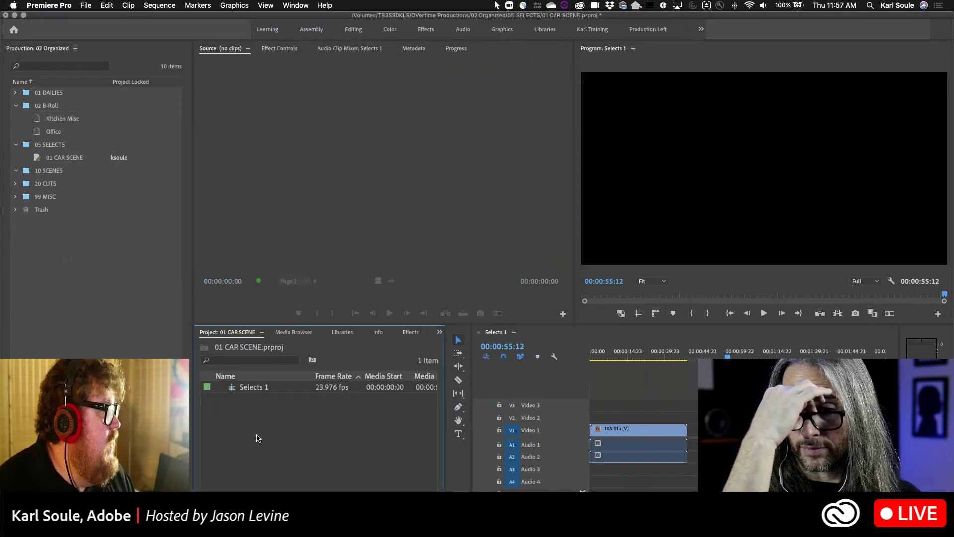
# Park the playhead of the Selects 1 sequence at 00:00:10:19 and set the Program monitor's playback resolution to 1/4
pyautogui.click(258, 437)
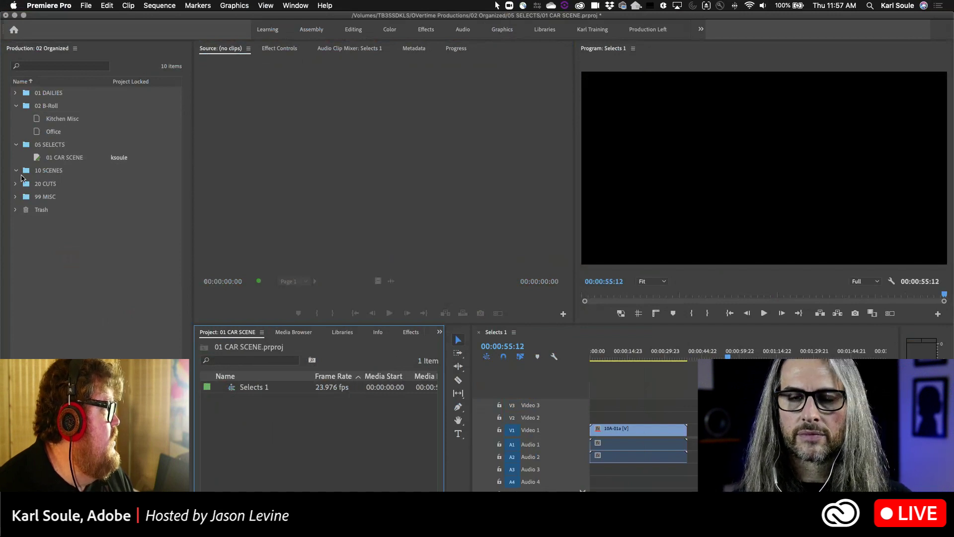
pyautogui.click(57, 159)
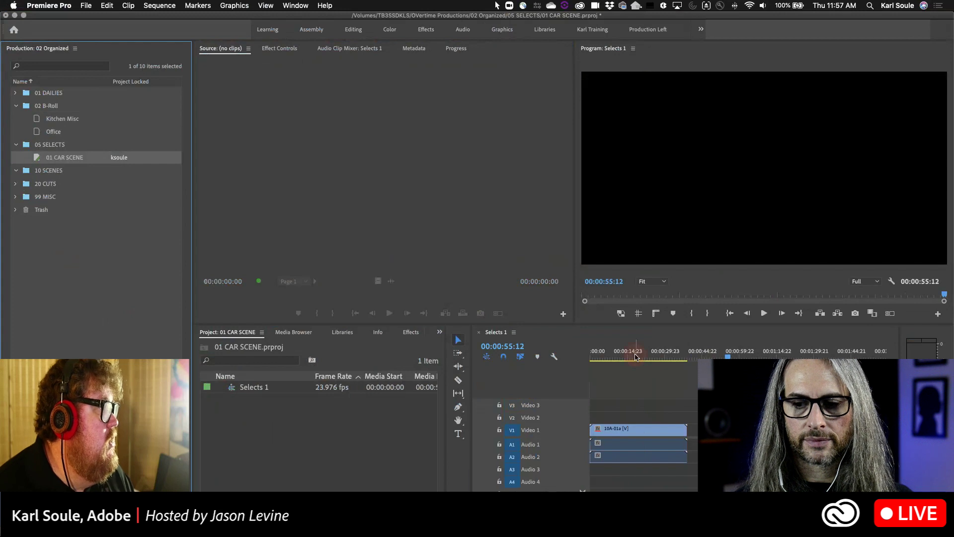
pyautogui.click(618, 356)
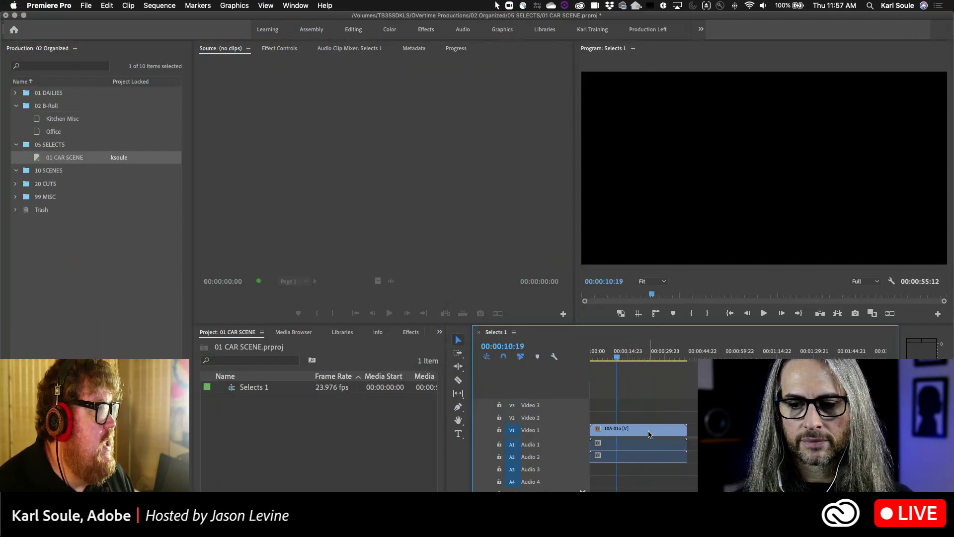
pyautogui.click(864, 282)
pyautogui.click(871, 311)
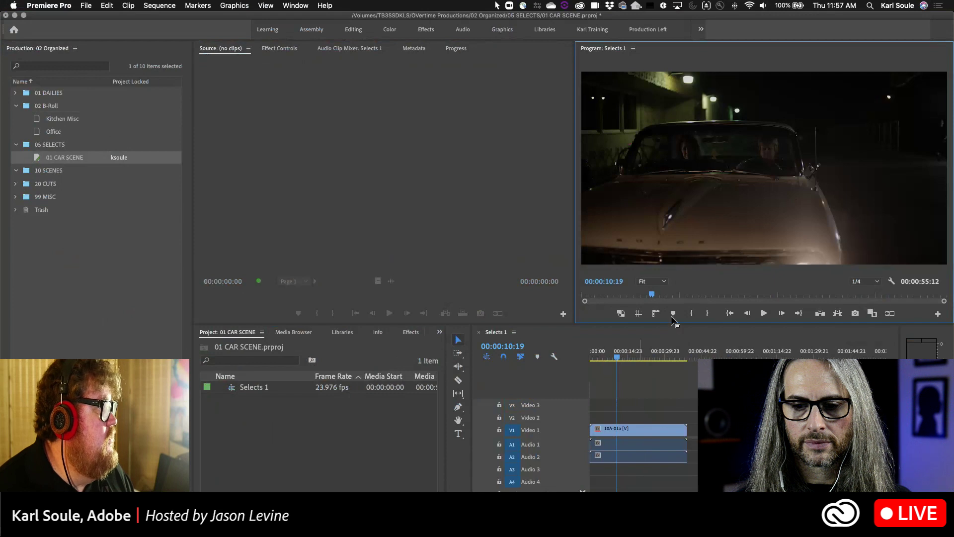
# Reveal the 10A-01a clip from the Selects 1 timeline in its source project
pyautogui.click(632, 431)
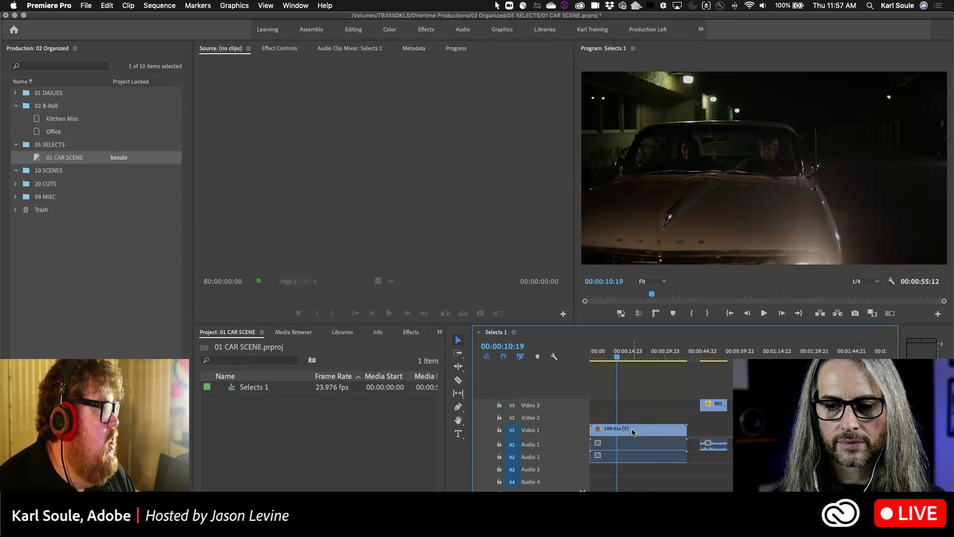
pyautogui.rightClick(633, 431)
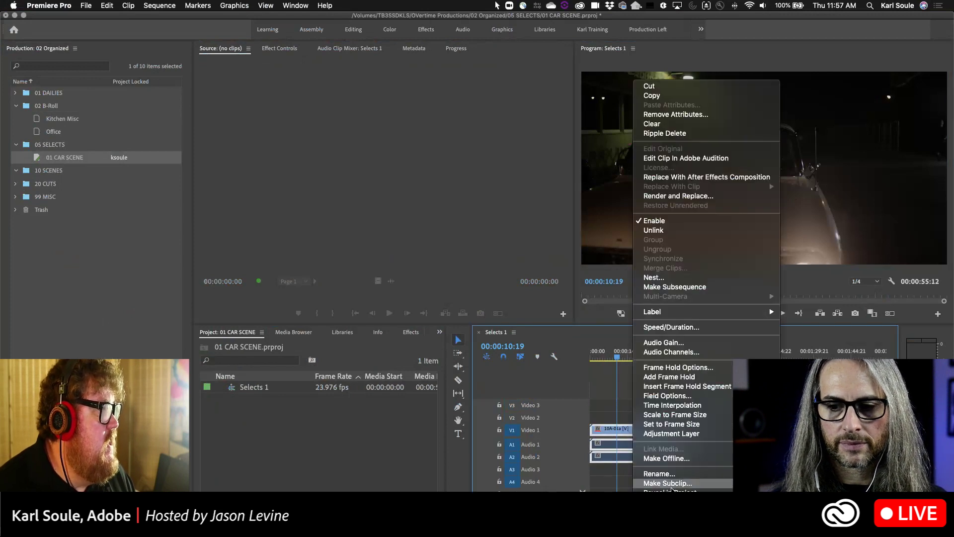
pyautogui.click(674, 490)
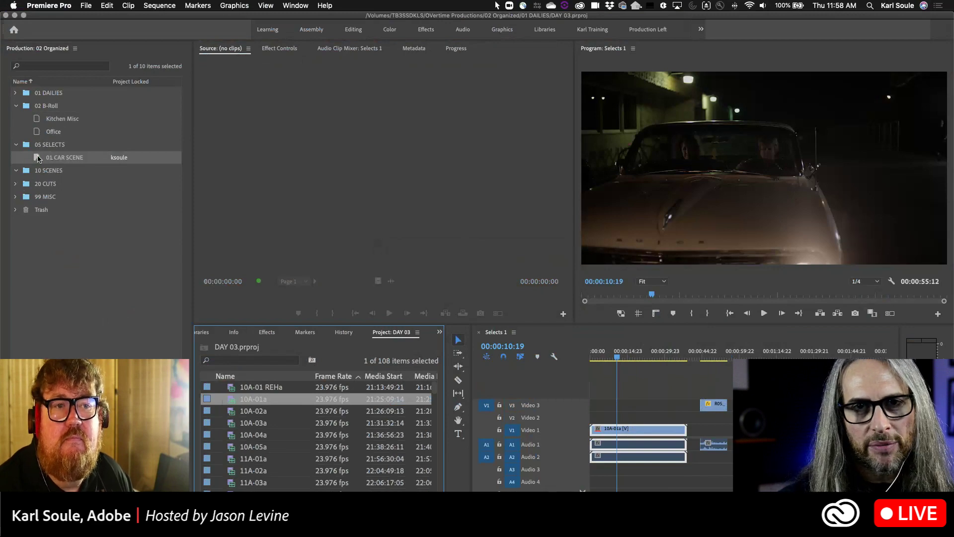
pyautogui.click(38, 157)
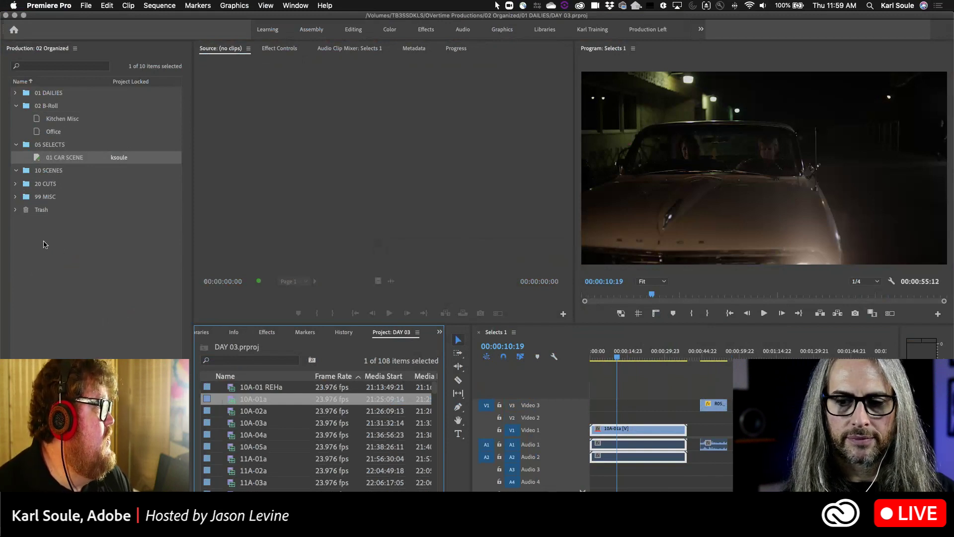
pyautogui.rightClick(55, 265)
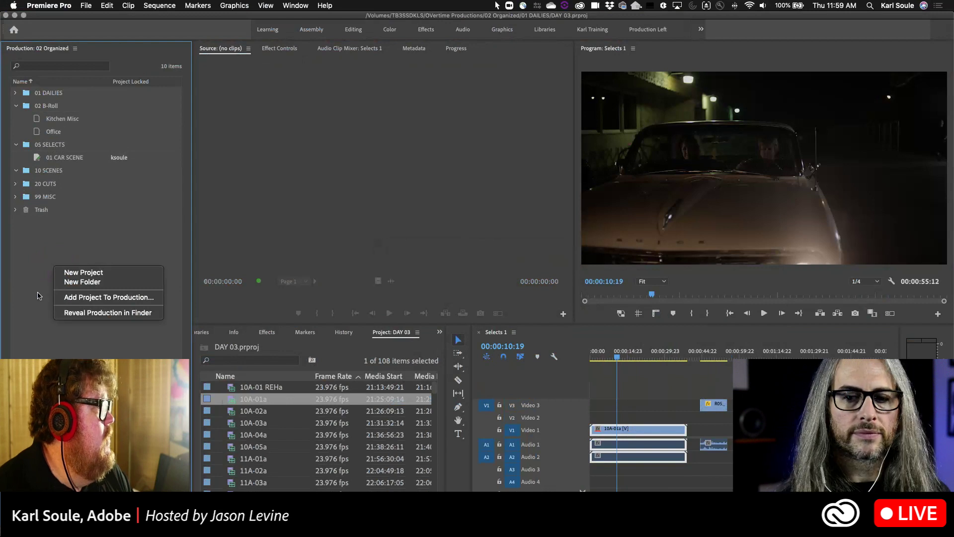
pyautogui.click(31, 255)
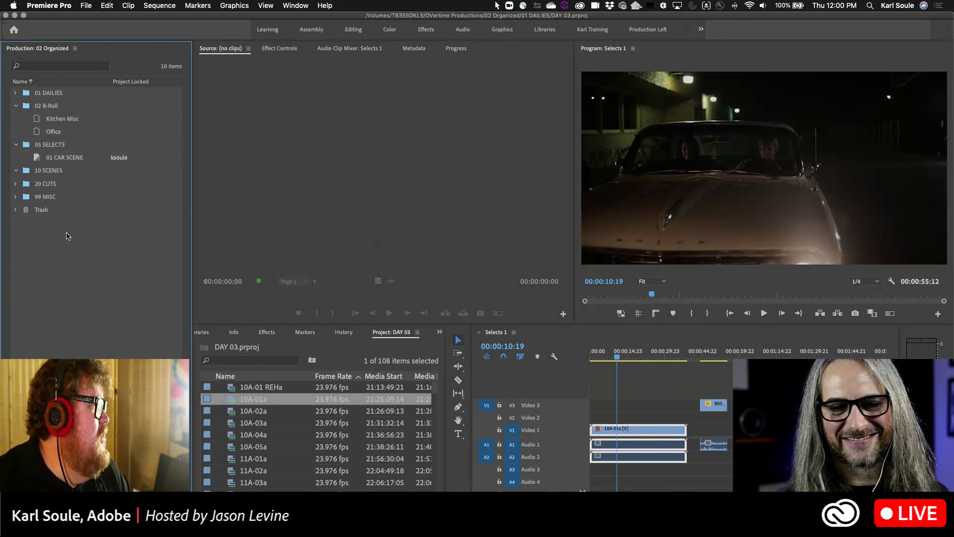
# Search this Mac for LOOPS_2020 and add a copy of the LOOPS_2020.prproj dated Dec 17, 2019 to the production's root
pyautogui.rightClick(50, 237)
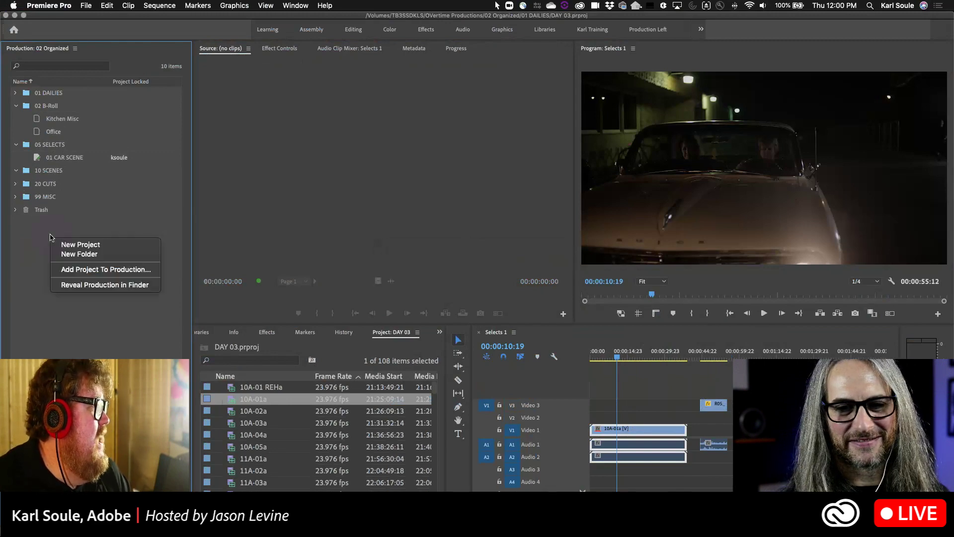
pyautogui.click(79, 270)
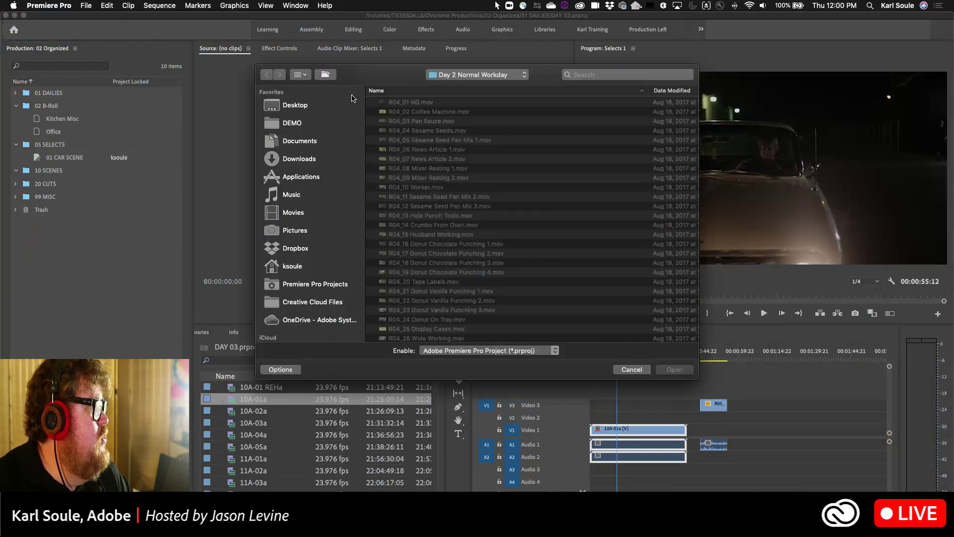
pyautogui.click(604, 76)
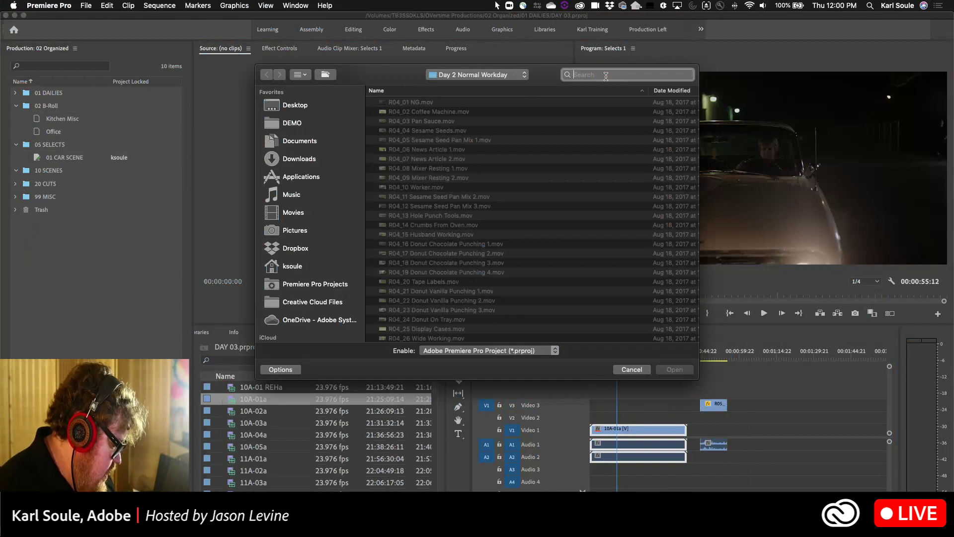
pyautogui.write('LOOPS')
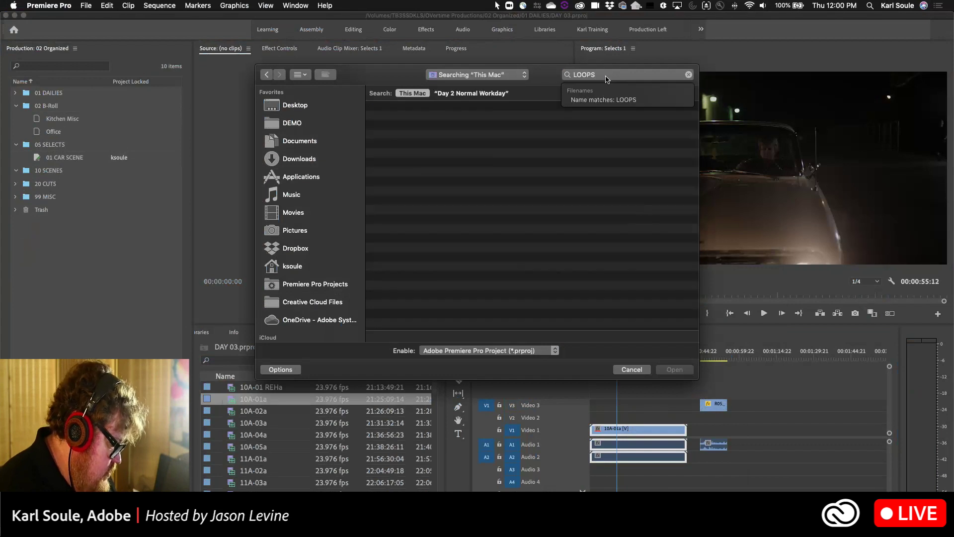
pyautogui.write('_')
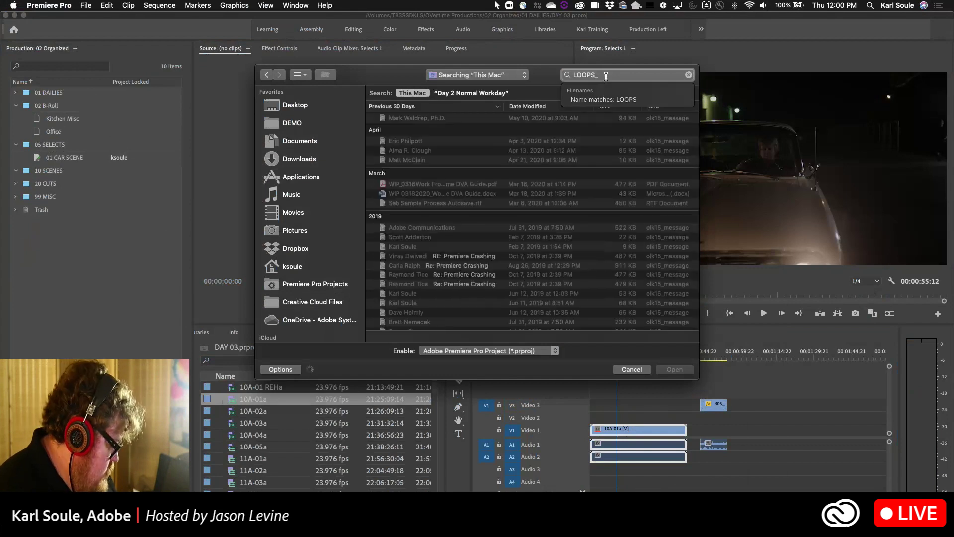
pyautogui.write('2020')
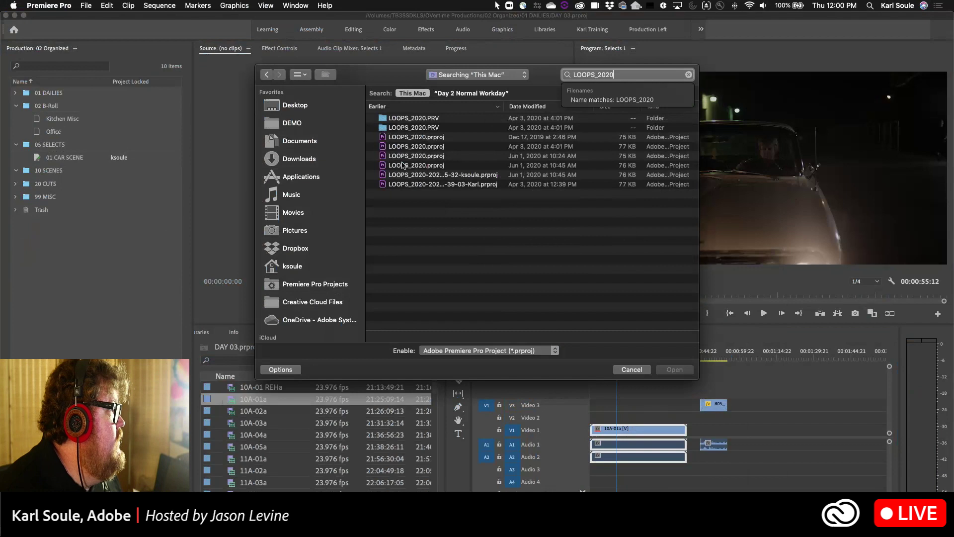
pyautogui.click(383, 138)
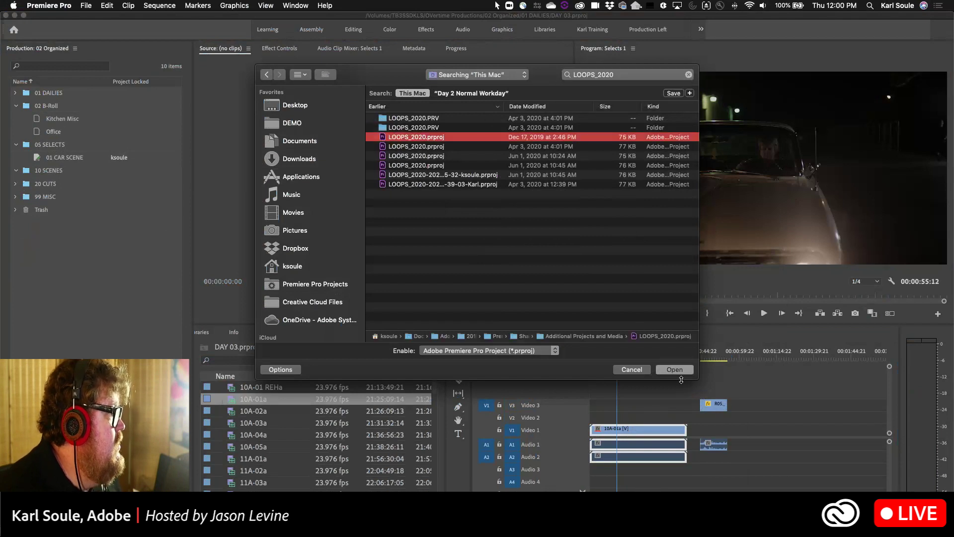
pyautogui.click(675, 370)
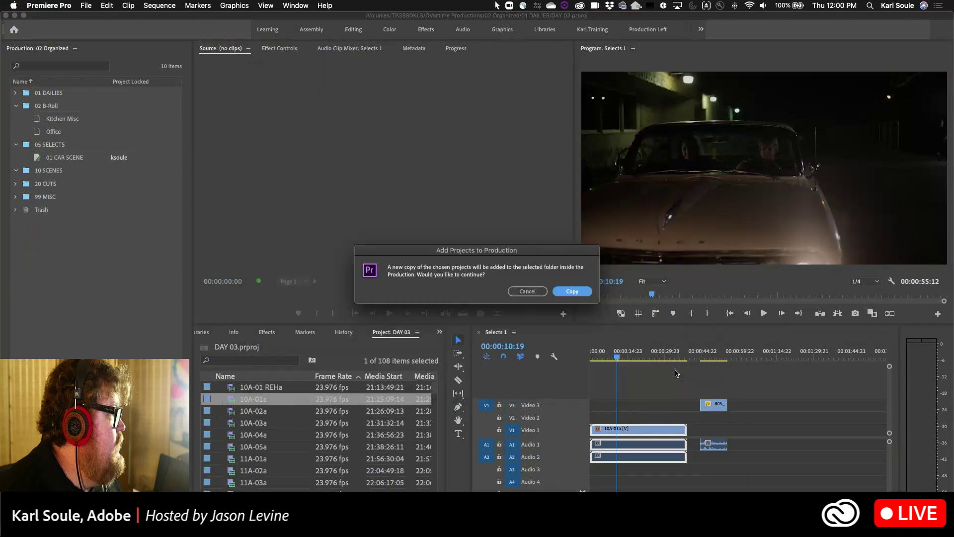
pyautogui.click(572, 292)
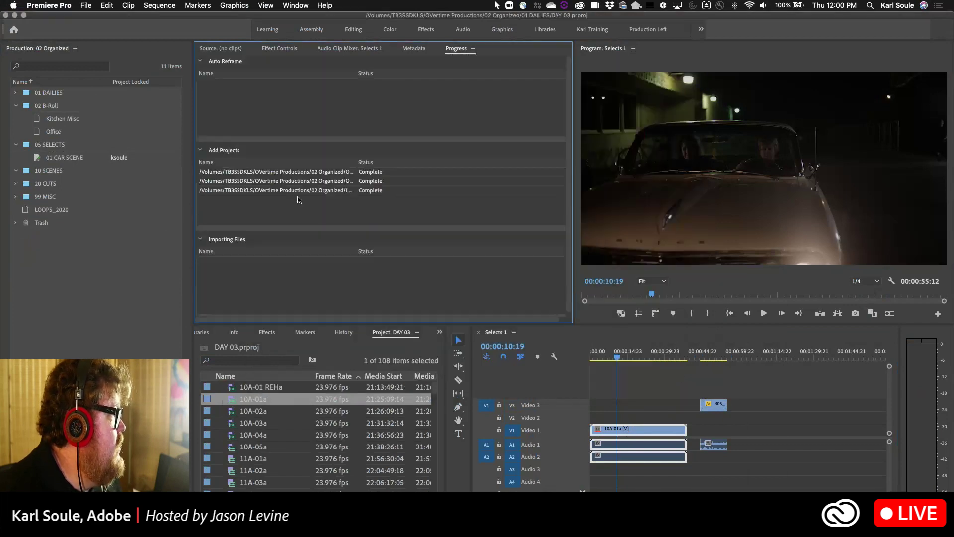
pyautogui.click(30, 211)
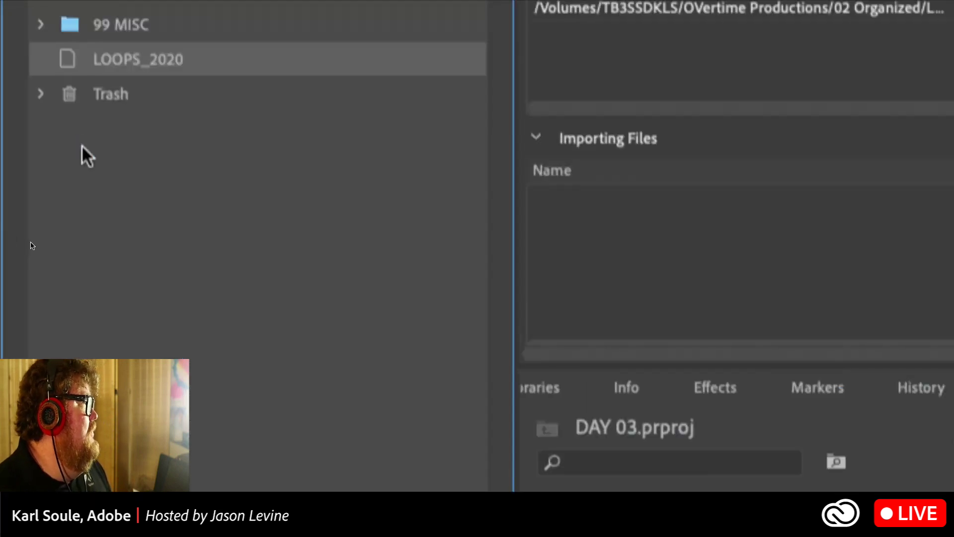
pyautogui.rightClick(82, 153)
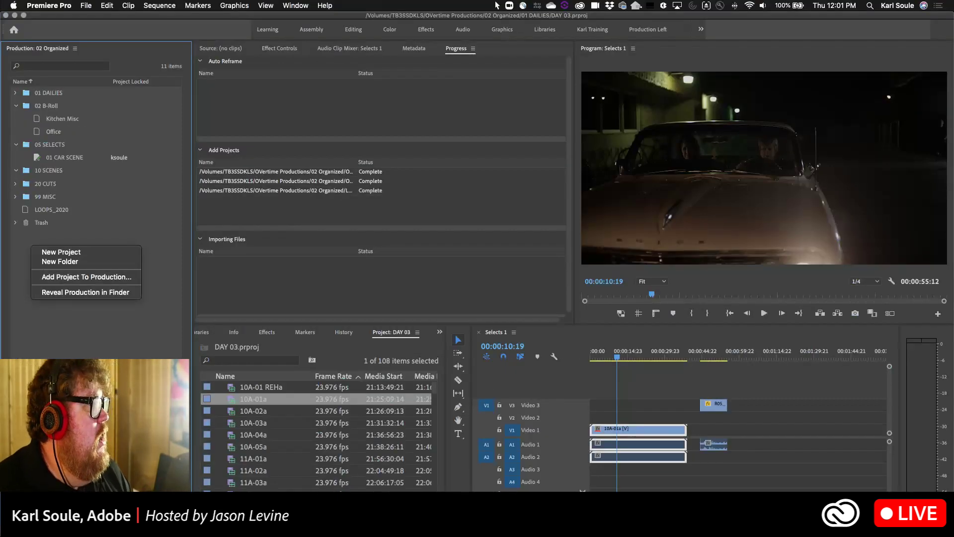
pyautogui.press('Escape')
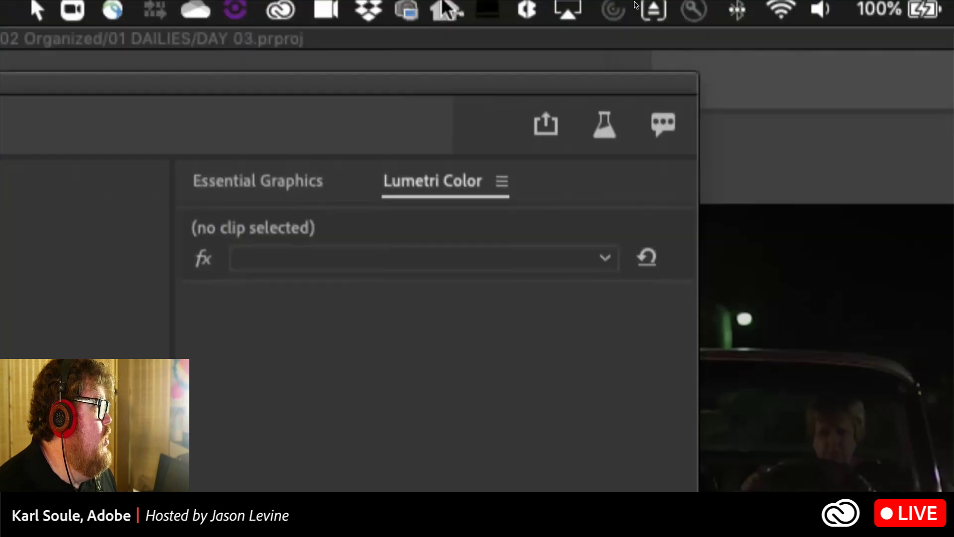
# Switch to Premiere Pro (Beta) and enlarge its Untitled Copy project window to fill the screen
pyautogui.moveTo(444, 15); pyautogui.dragTo(700, 0)
pyautogui.moveTo(704, 46); pyautogui.dragTo(700, 46)
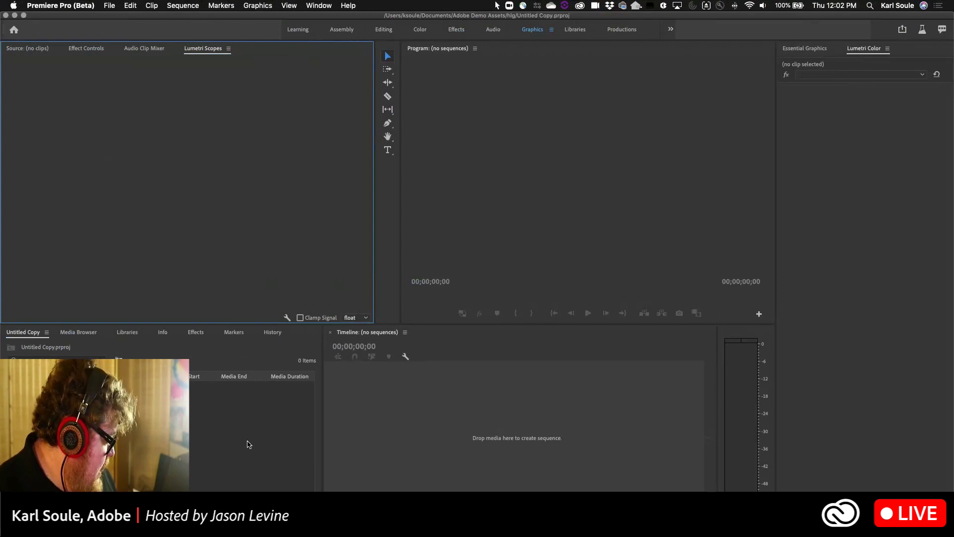
# Switch to Premiere Pro and open the Kitchen Misc project from the 02 B-Roll folder of the production
pyautogui.press('super+Tab')
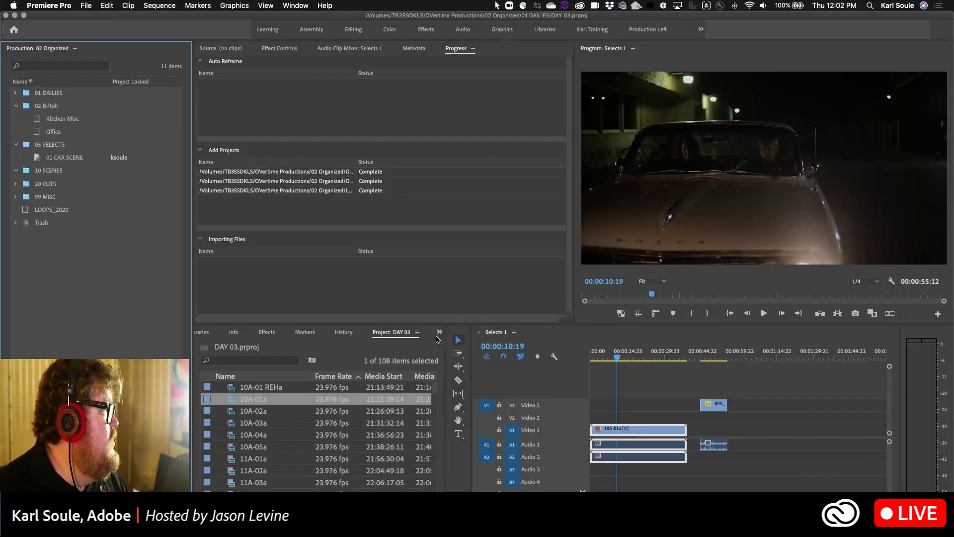
pyautogui.doubleClick(36, 119)
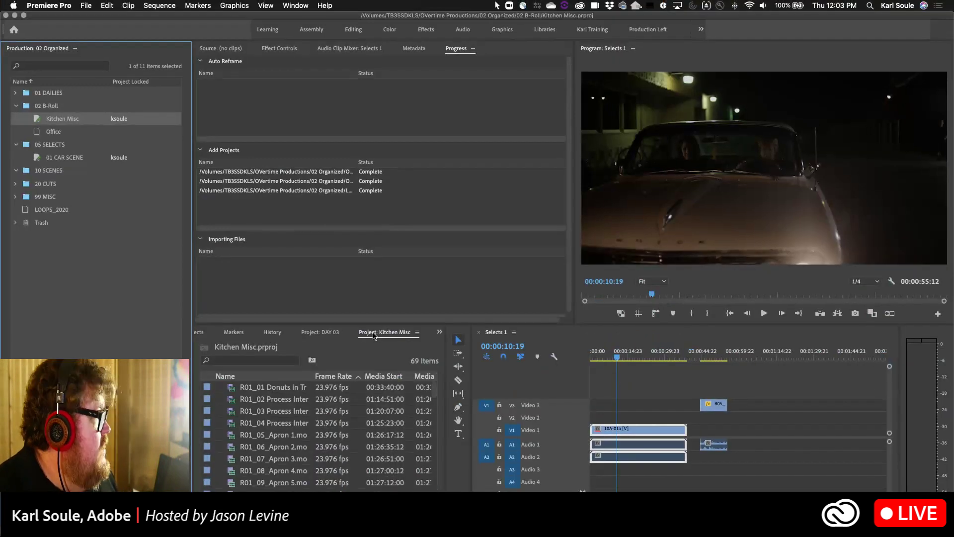
# Switch to Premiere Pro (Beta) and examine the bin and project opening options in its General preferences
pyautogui.press('super+Tab')
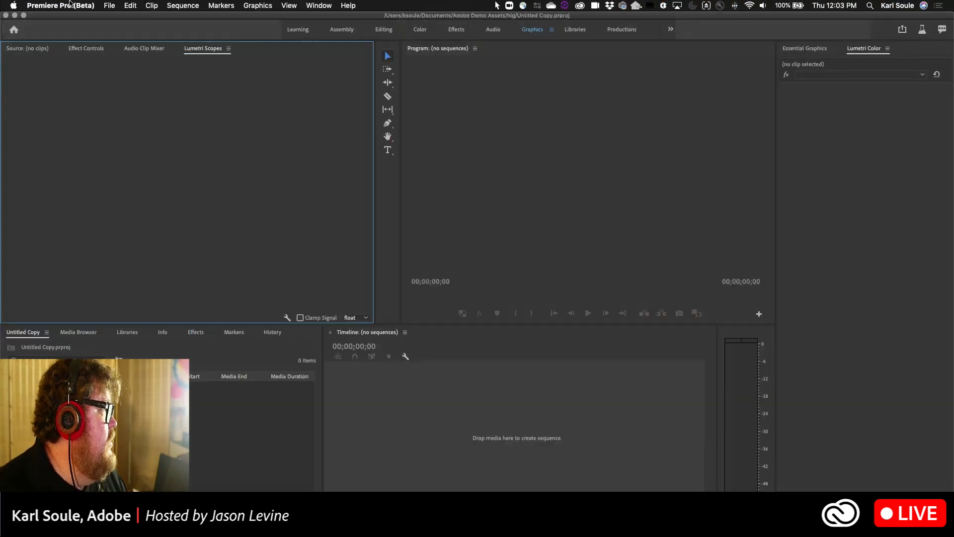
pyautogui.click(70, 5)
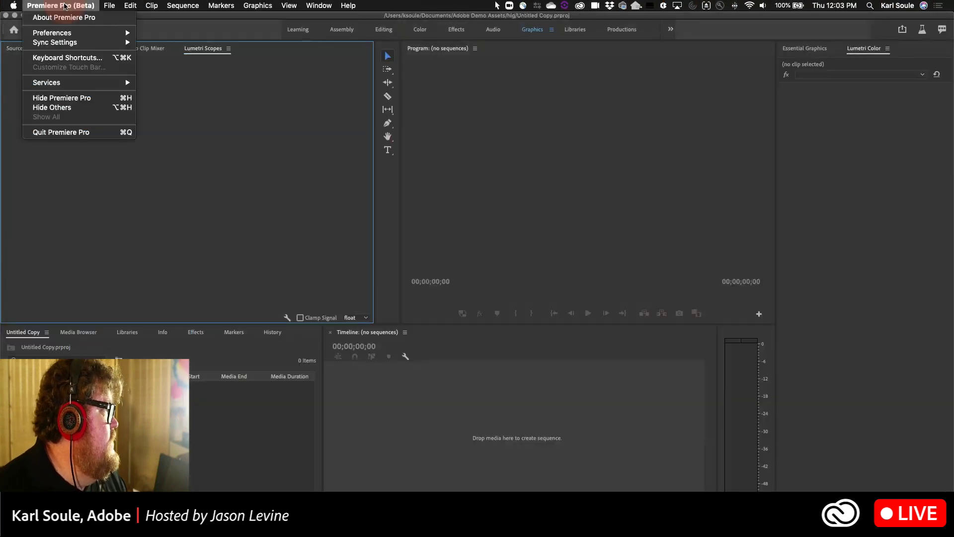
pyautogui.moveTo(76, 34)
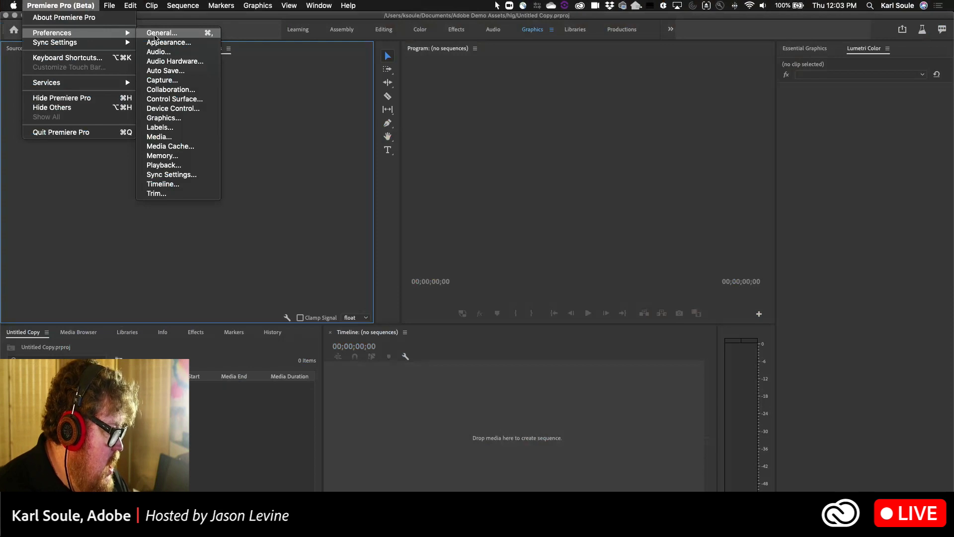
pyautogui.click(156, 36)
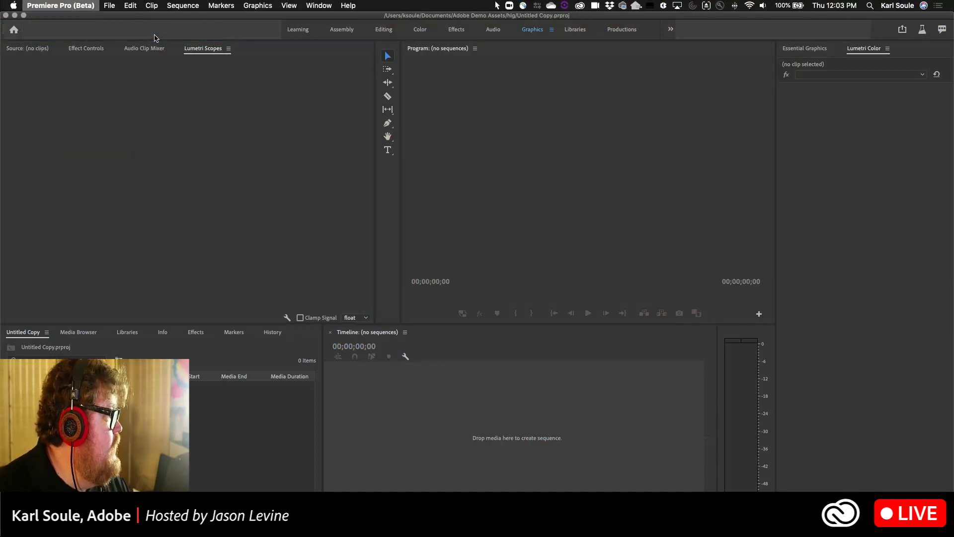
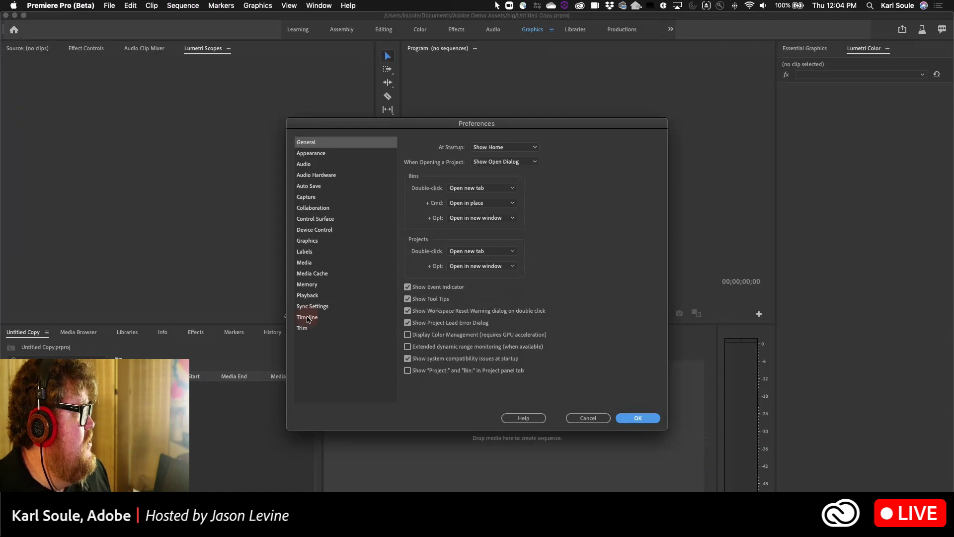
# Try the "Restore open sequences when opening projects" option in the Timeline preferences, and discard the changes
pyautogui.click(308, 319)
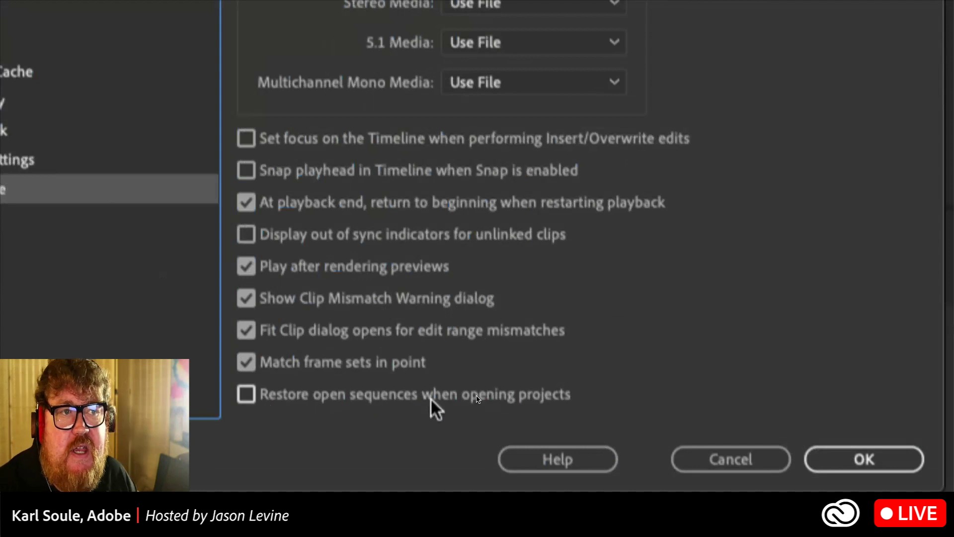
pyautogui.click(476, 397)
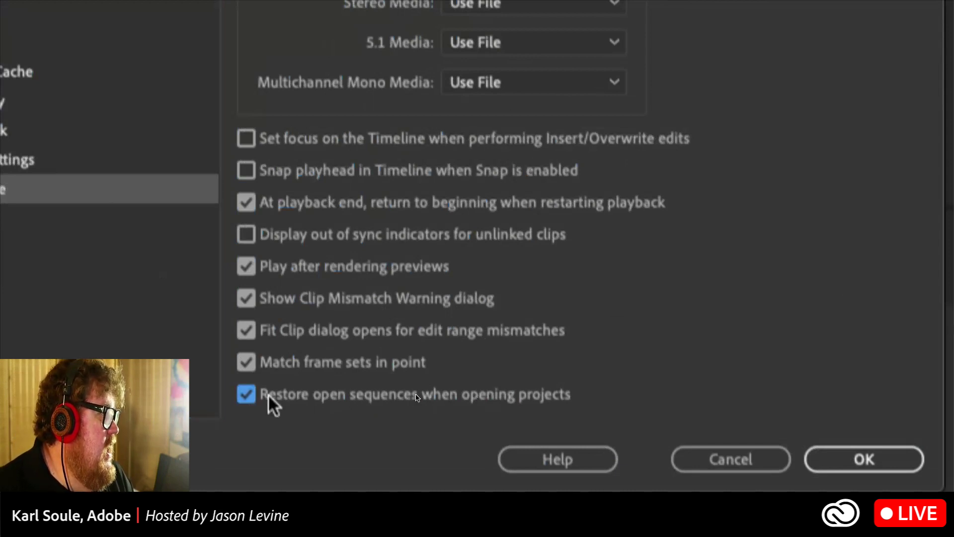
pyautogui.click(249, 395)
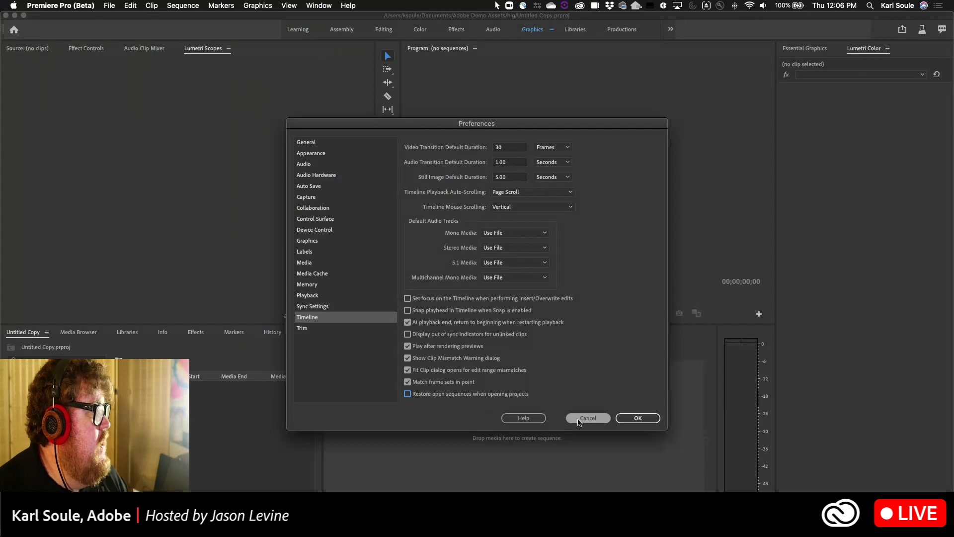
pyautogui.click(578, 420)
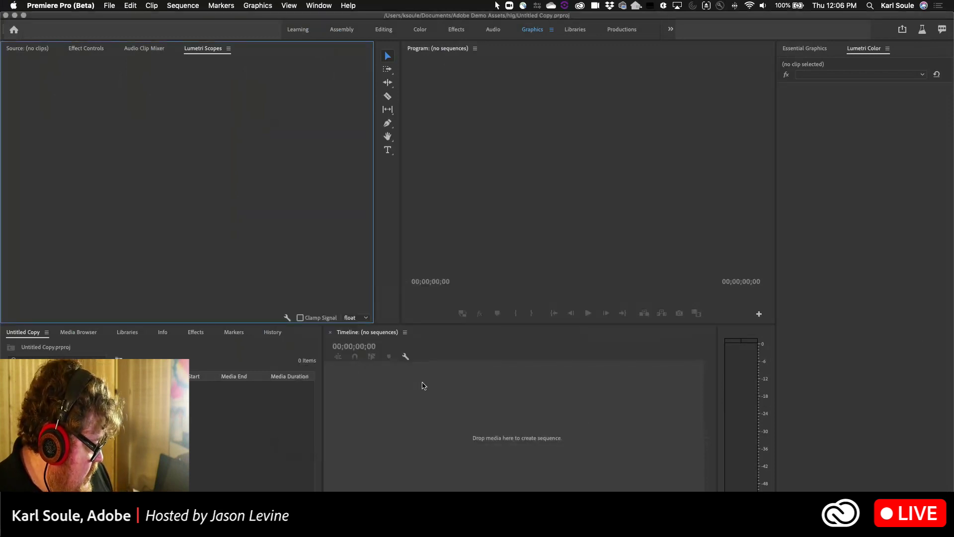
# Switch back to Premiere Pro and move the Selects 1 sequence's playhead to 00:00:14:00
pyautogui.press('super+Tab')
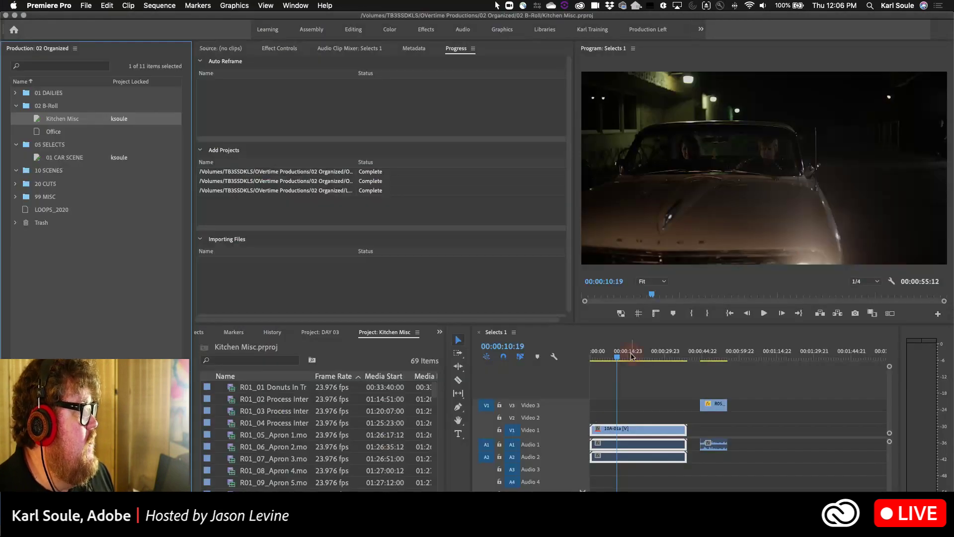
pyautogui.moveTo(630, 357); pyautogui.dragTo(618, 357)
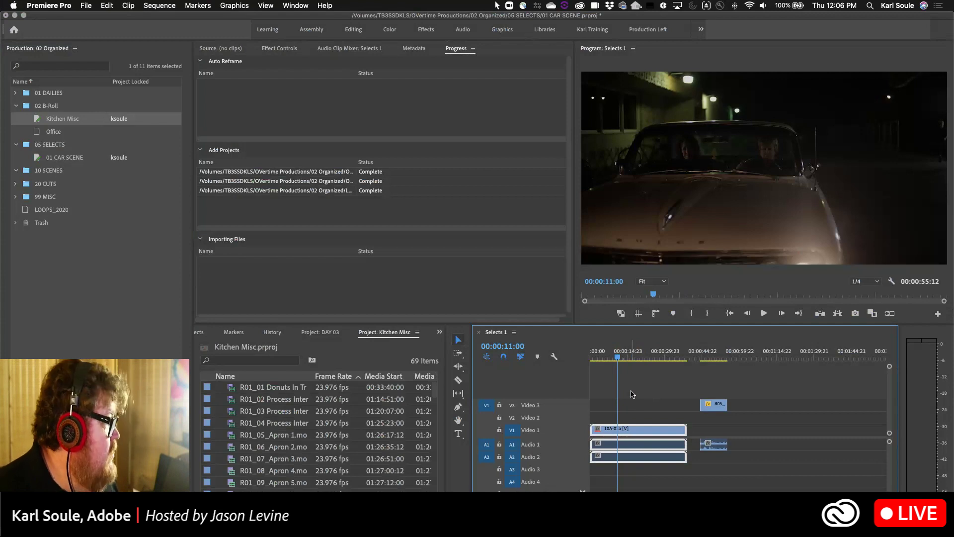
pyautogui.moveTo(646, 351); pyautogui.dragTo(624, 352)
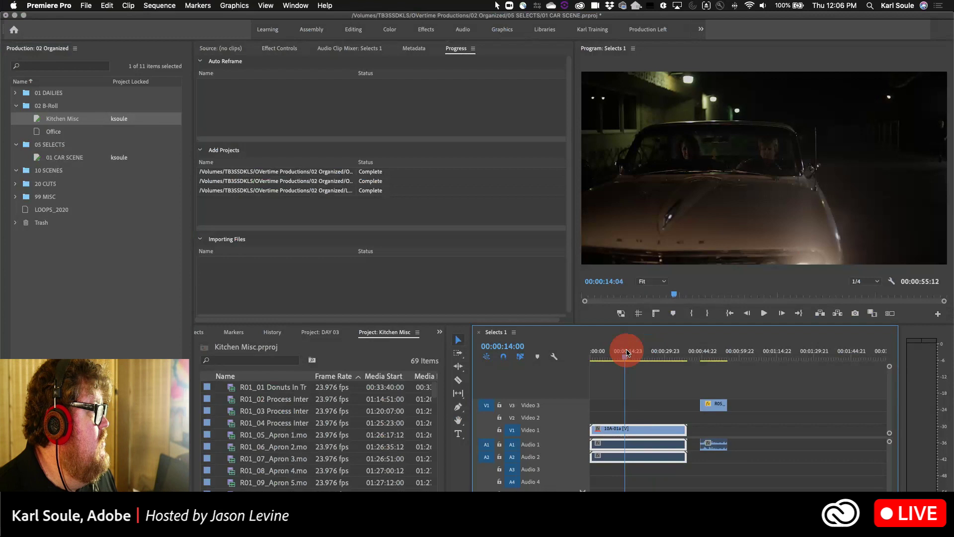
pyautogui.click(681, 286)
# Assign the Option+Shift+M keyboard shortcut to the Add Red Marker command and save the shortcut change
pyautogui.click(50, 6)
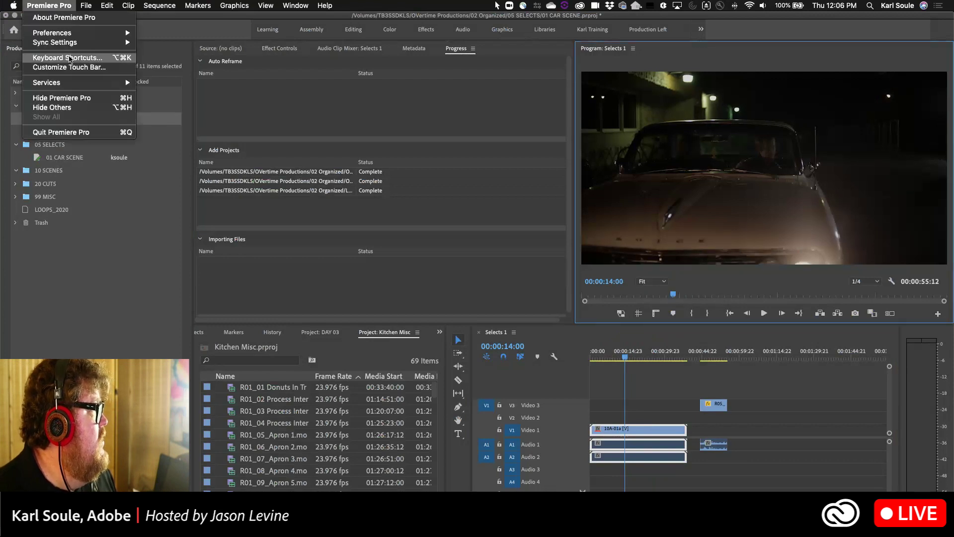
pyautogui.click(94, 56)
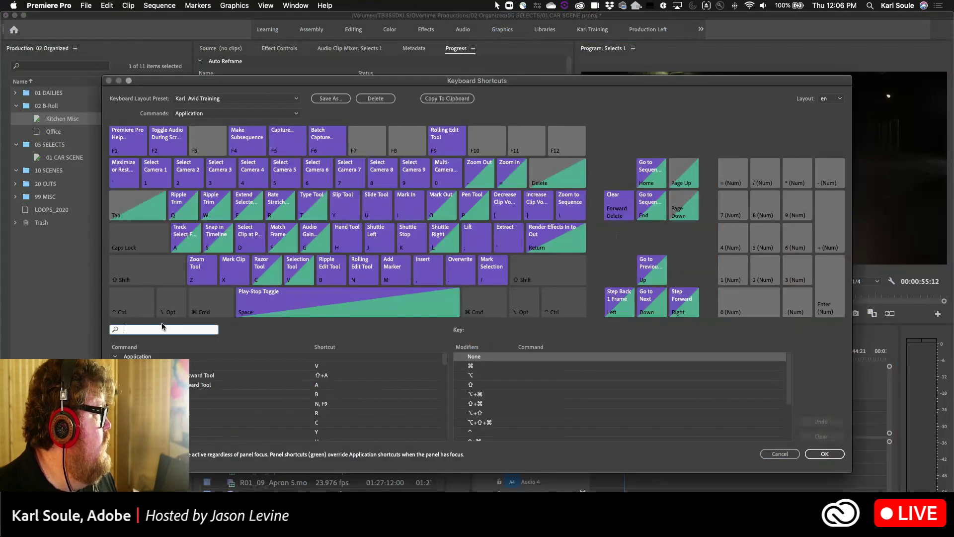
pyautogui.click(170, 312)
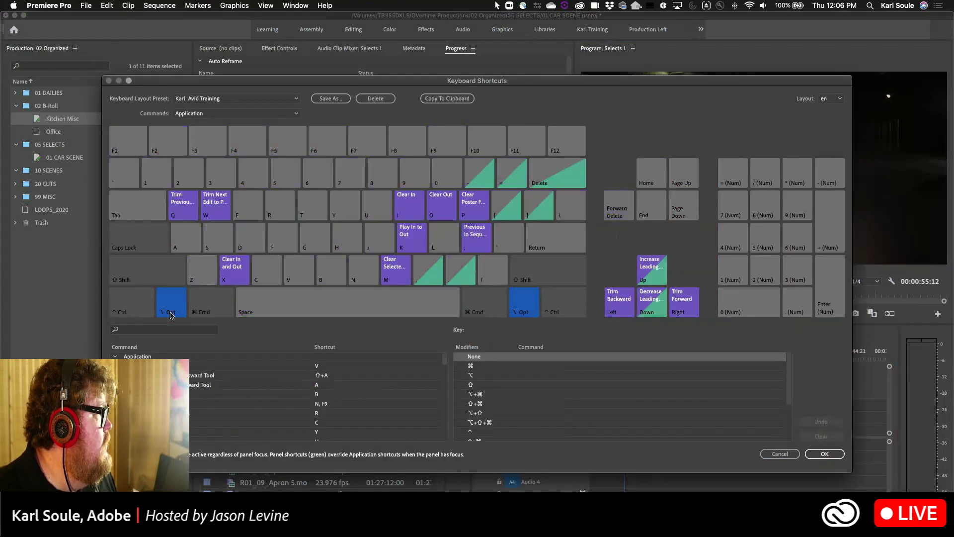
pyautogui.click(151, 279)
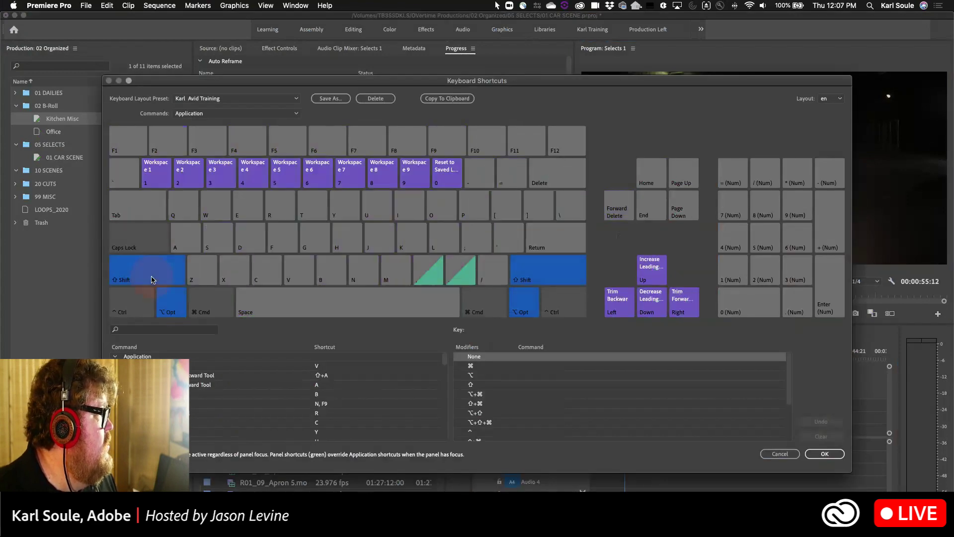
pyautogui.click(142, 328)
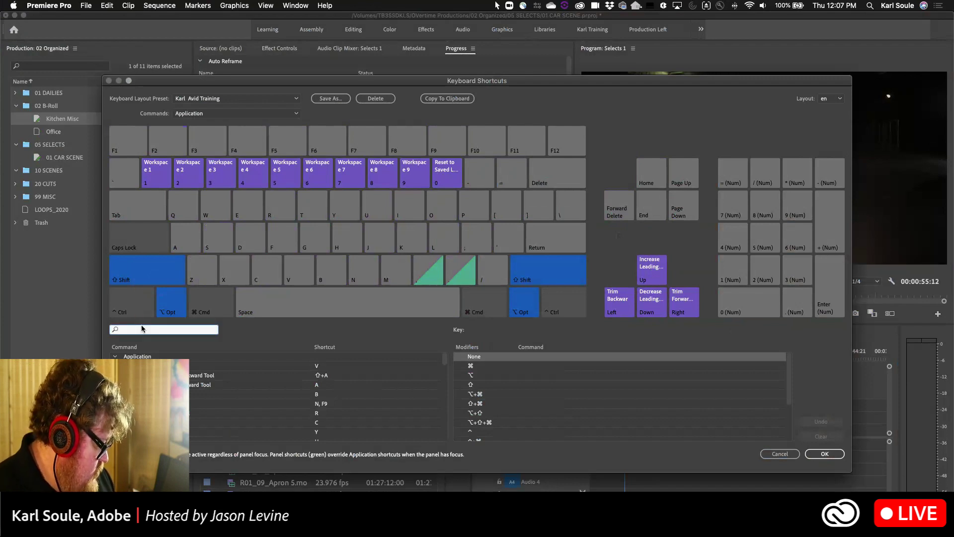
pyautogui.write('red')
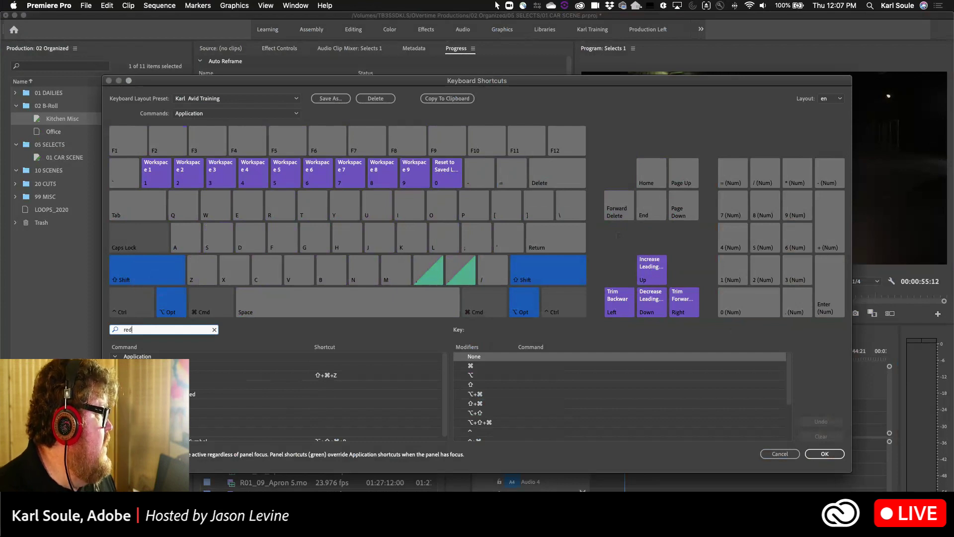
pyautogui.click(149, 413)
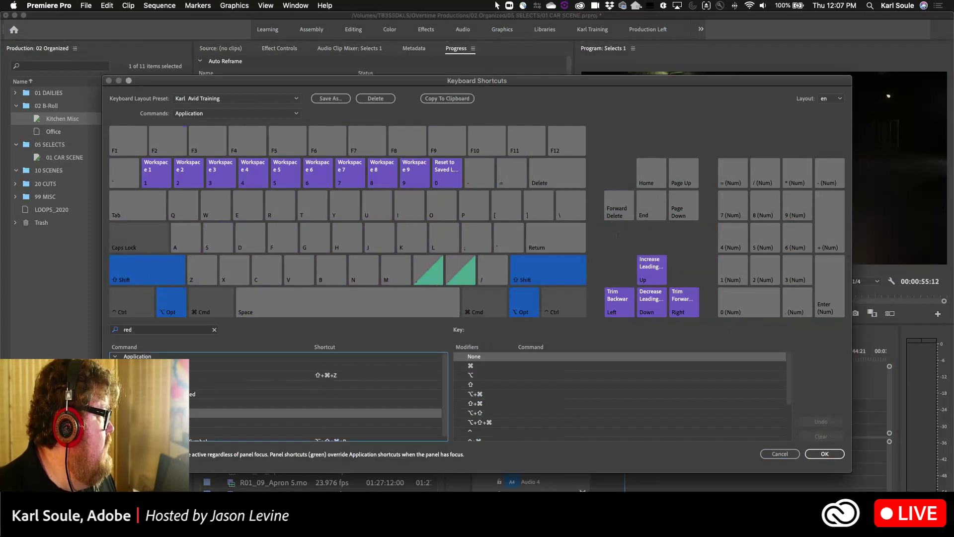
pyautogui.click(149, 403)
pyautogui.moveTo(149, 403); pyautogui.dragTo(389, 269)
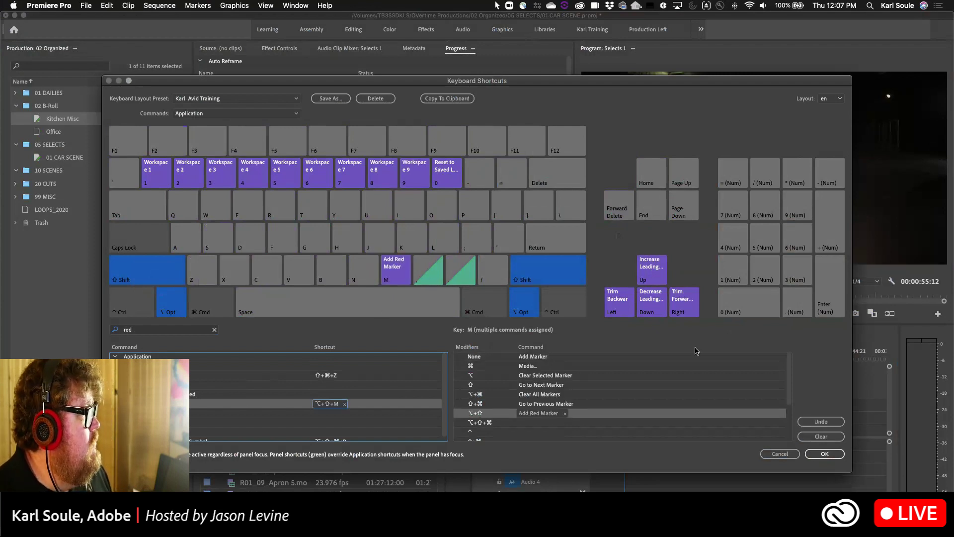
pyautogui.click(825, 453)
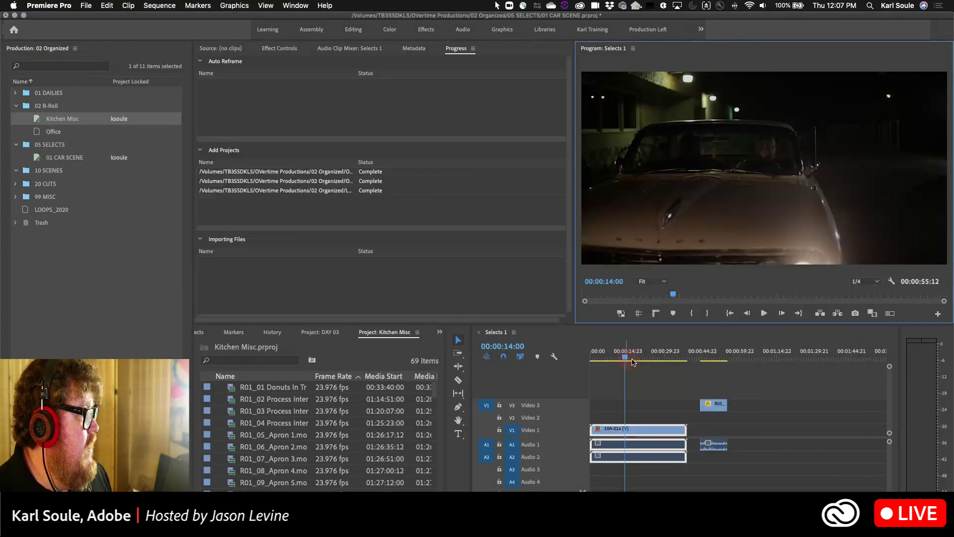
# Add a red marker to the 10A-01a clip at 00:00:18:14 and another to the Selects 1 sequence at 00:00:25:19
pyautogui.moveTo(632, 361); pyautogui.dragTo(638, 358)
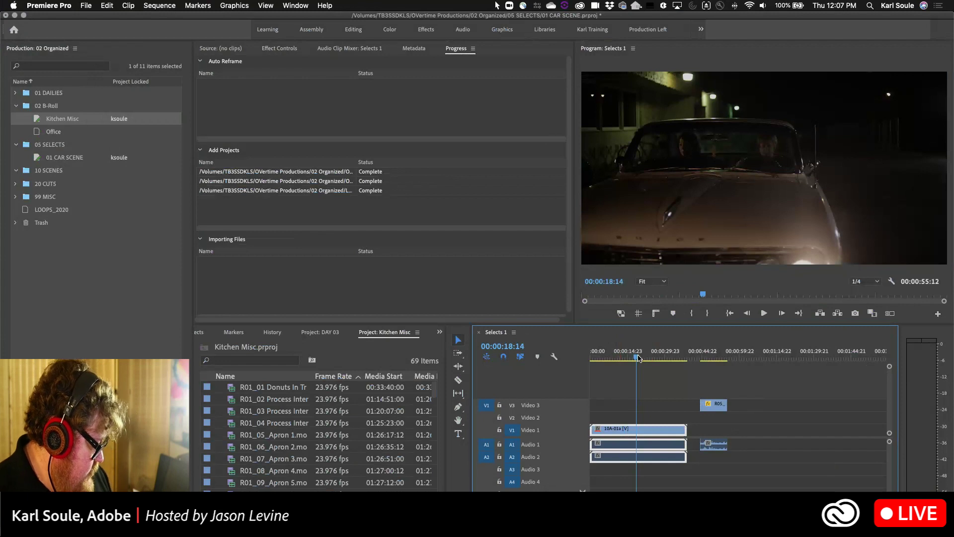
pyautogui.press('super+k')
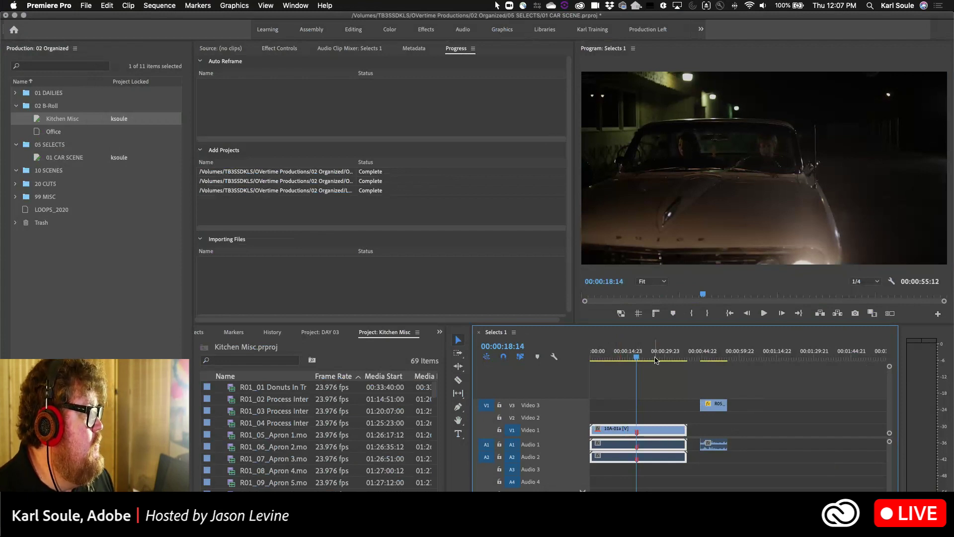
pyautogui.click(654, 354)
pyautogui.click(661, 387)
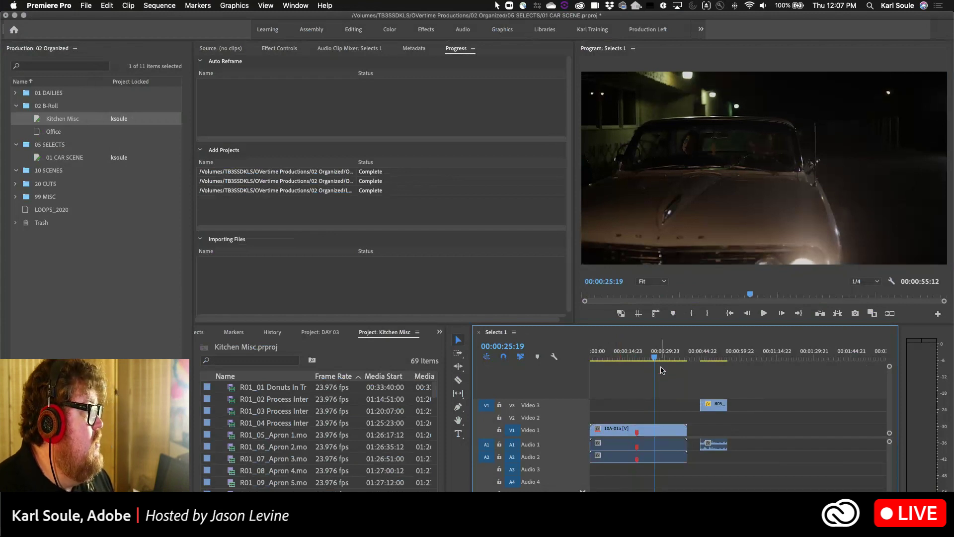
pyautogui.press('m')
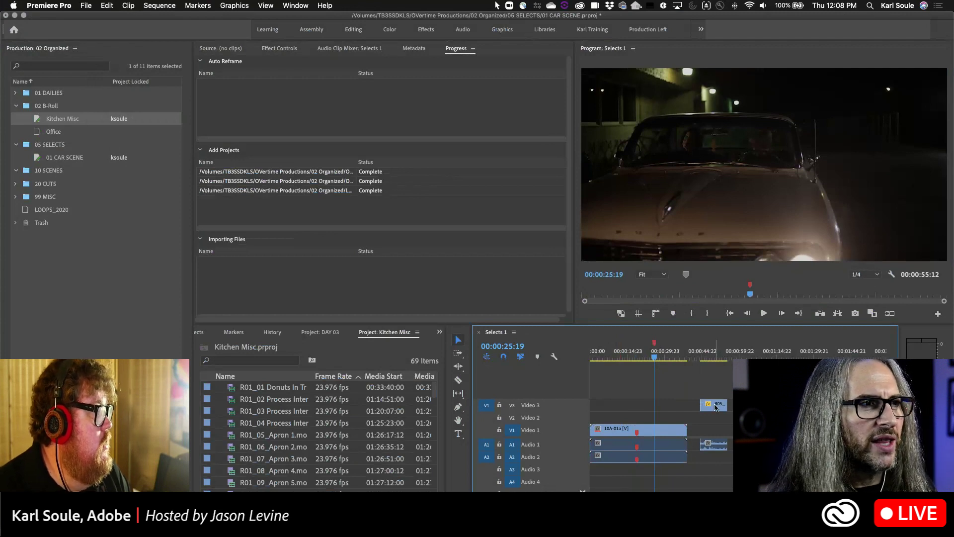
pyautogui.click(668, 435)
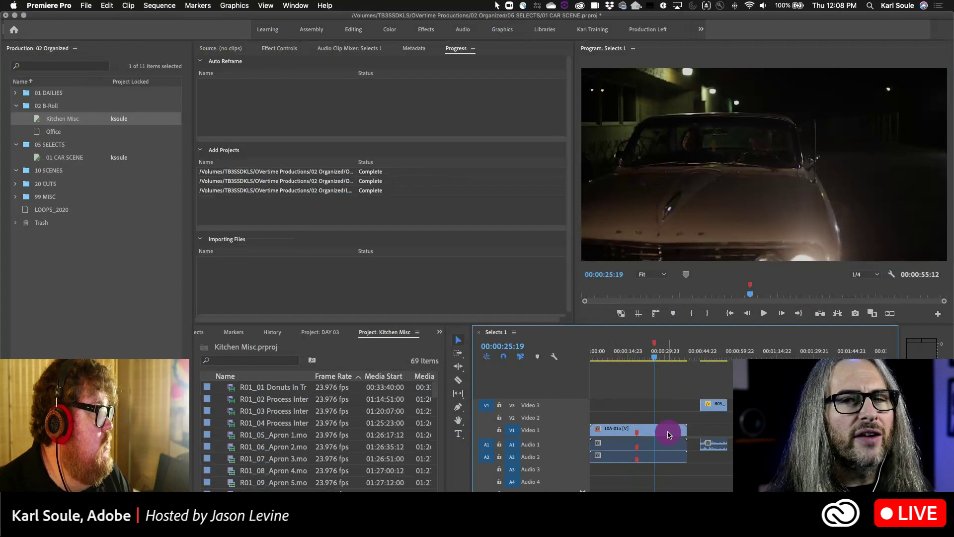
pyautogui.rightClick(668, 434)
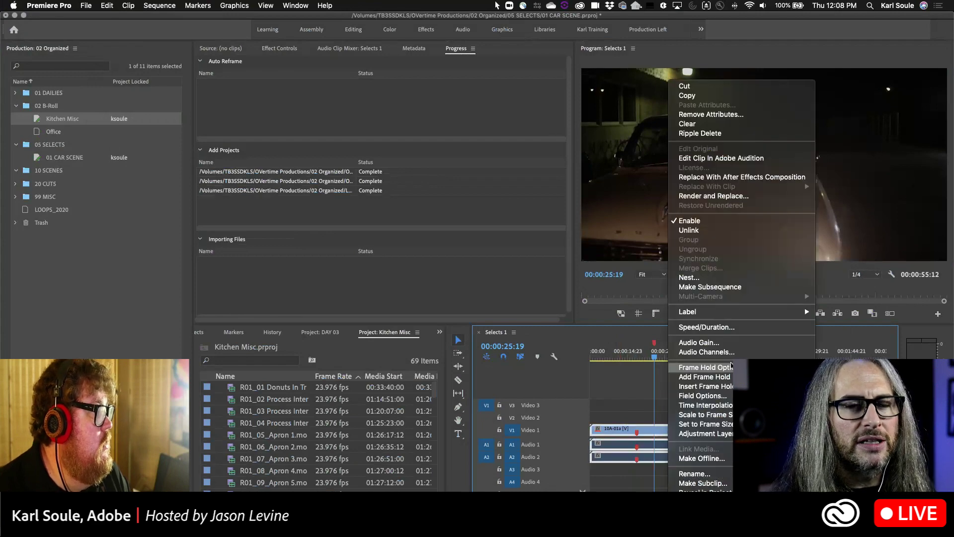
pyautogui.moveTo(729, 317)
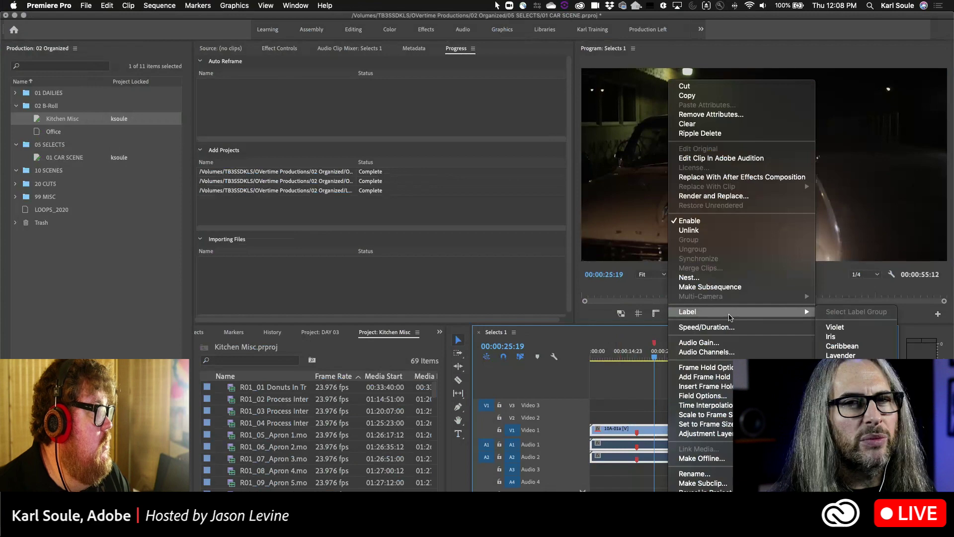
pyautogui.click(638, 379)
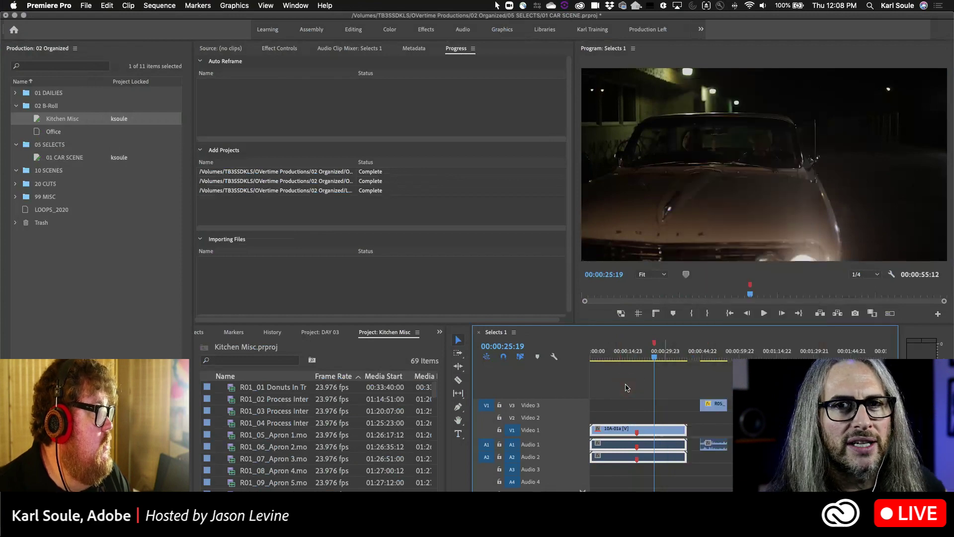
# Apply the Magenta label to the first six clips of the Kitchen Misc project, from R01_01 through R01_06
pyautogui.click(223, 391)
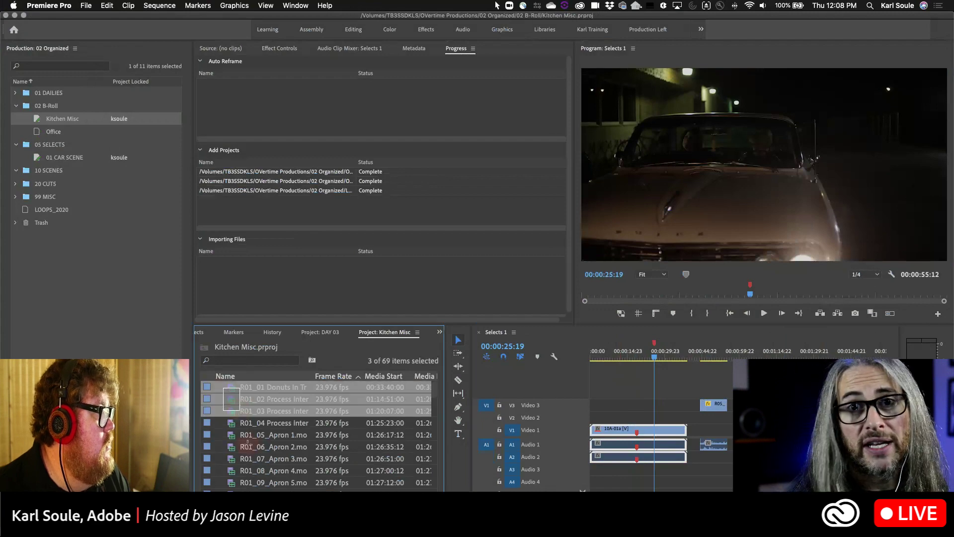
pyautogui.keyDown('shift'); pyautogui.click(231, 446); pyautogui.keyUp('shift')
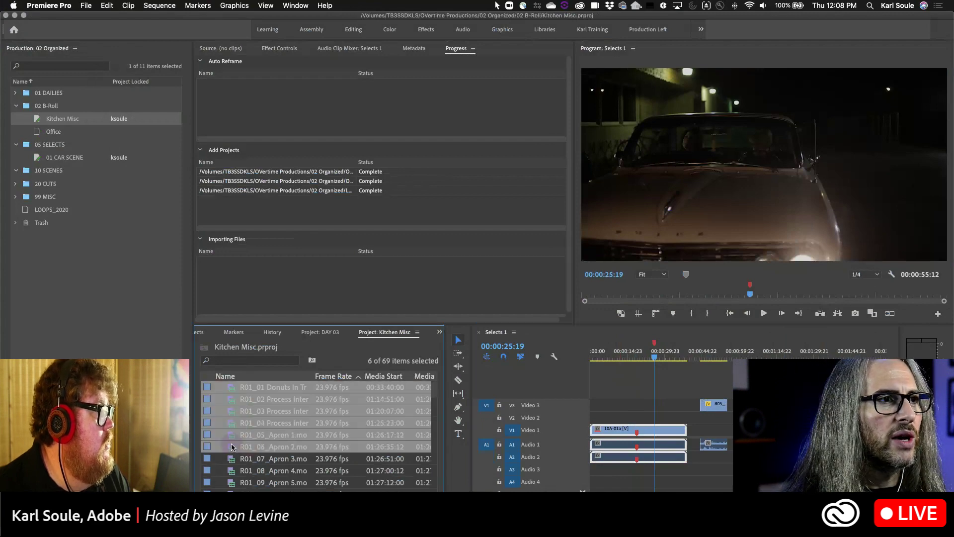
pyautogui.rightClick(232, 446)
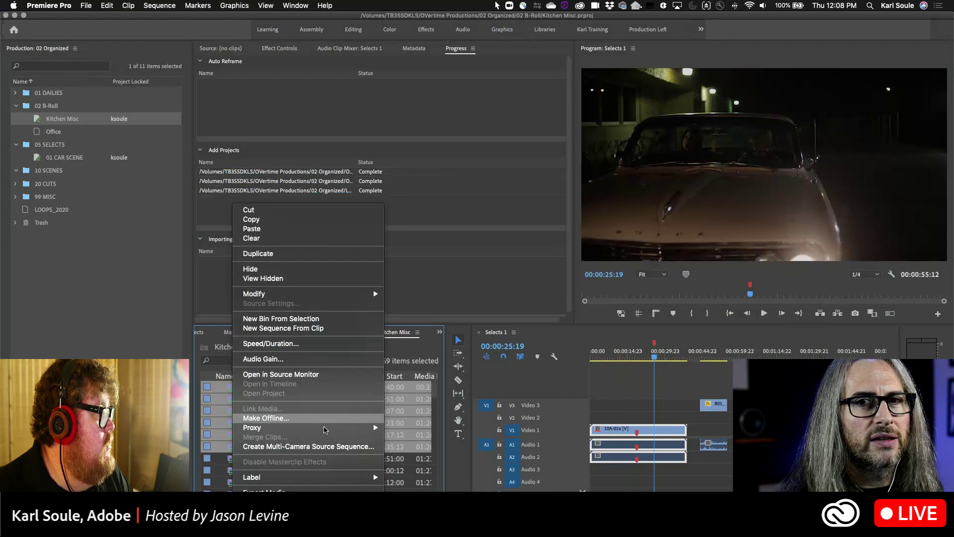
pyautogui.moveTo(338, 477)
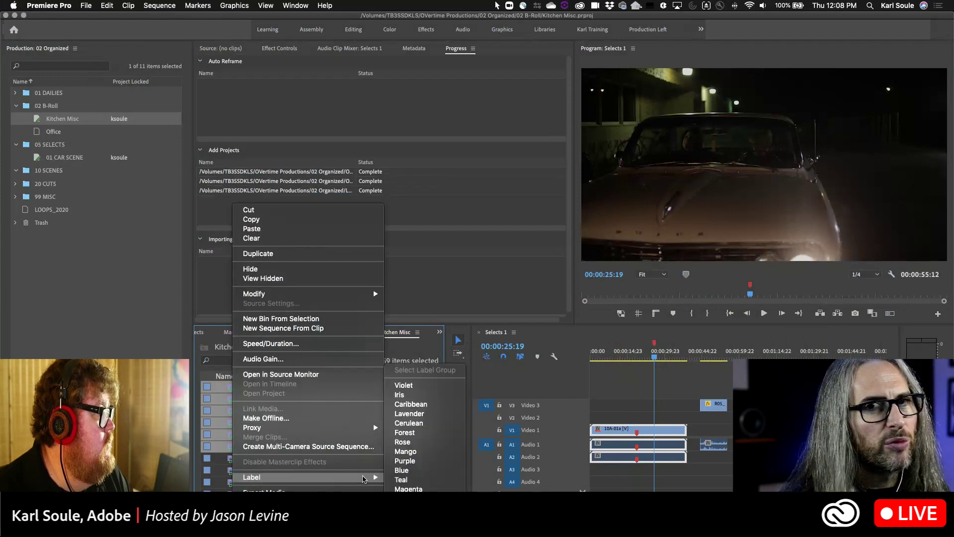
pyautogui.click(400, 484)
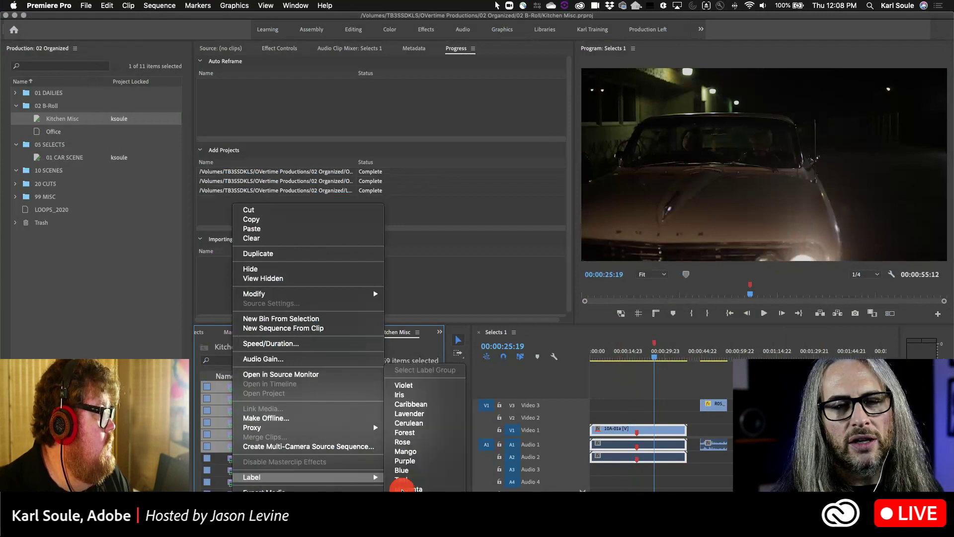
pyautogui.click(340, 470)
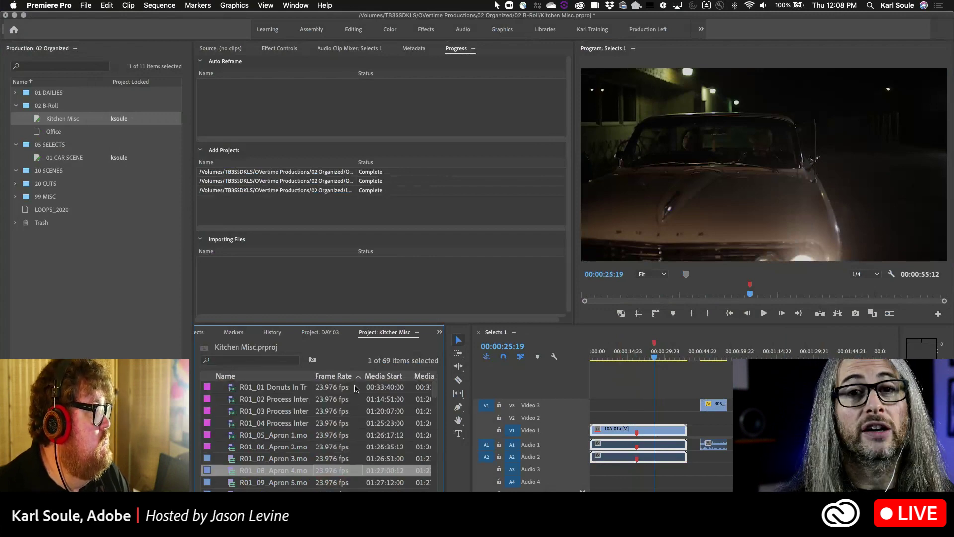
# Open the page for providing feedback on Premiere Pro
pyautogui.click(325, 5)
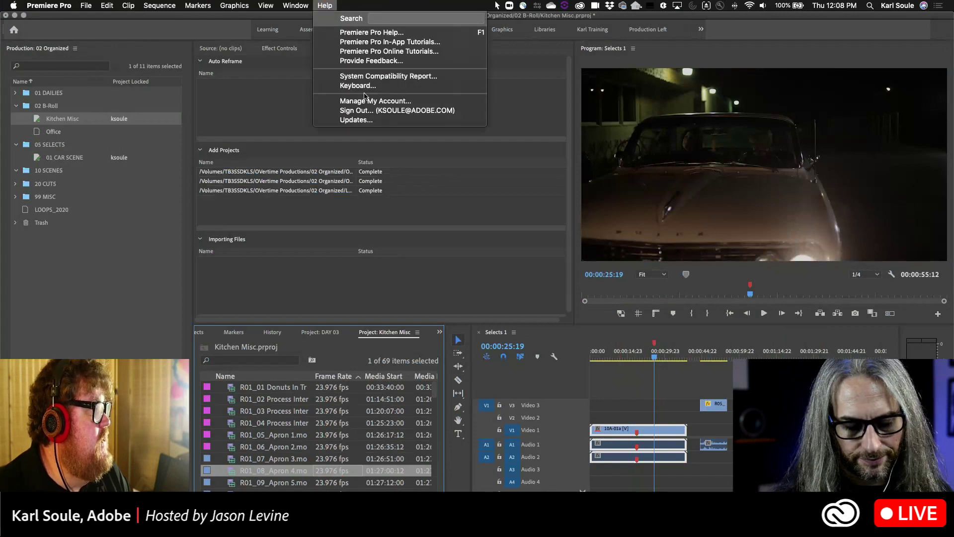
pyautogui.click(359, 64)
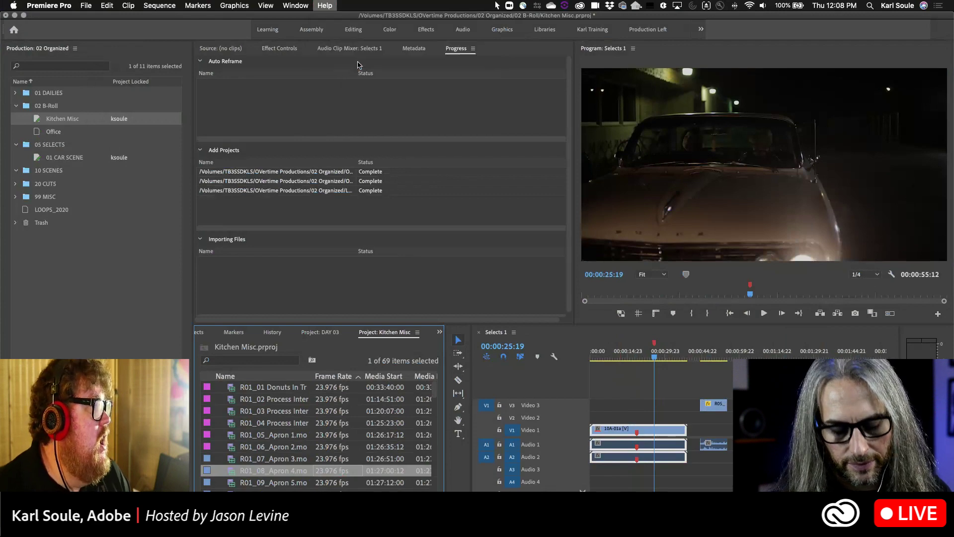